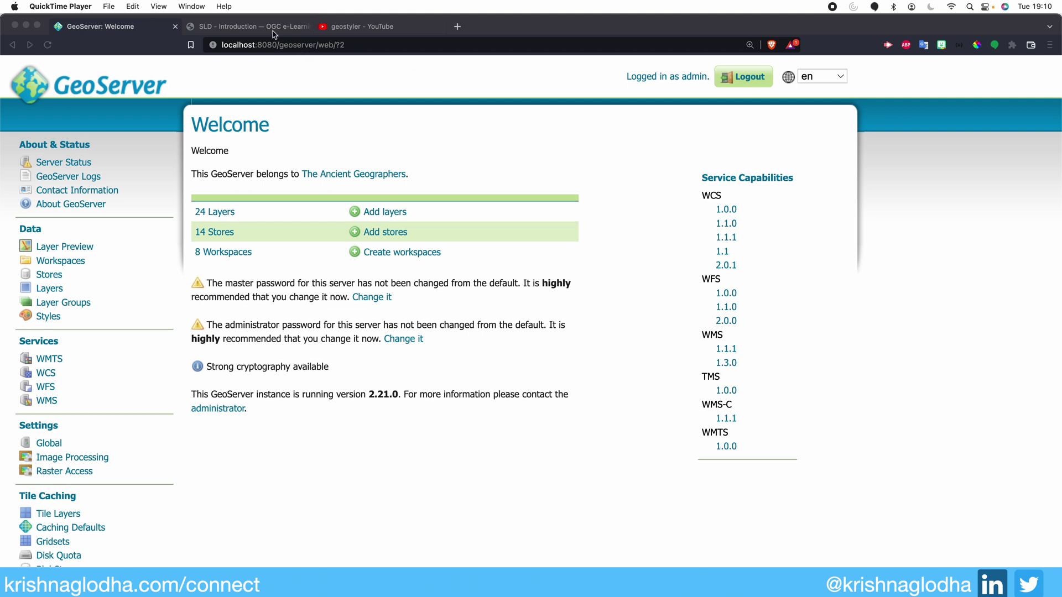
View the SLD introduction page of OGC e-Learning, and return to GeoServer.
click(273, 31)
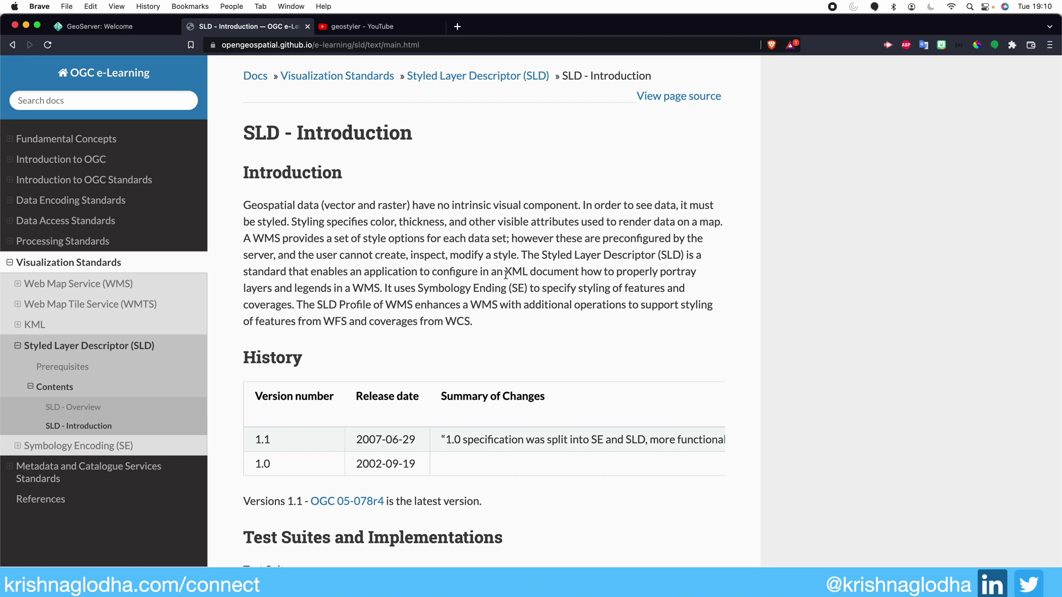
click(147, 32)
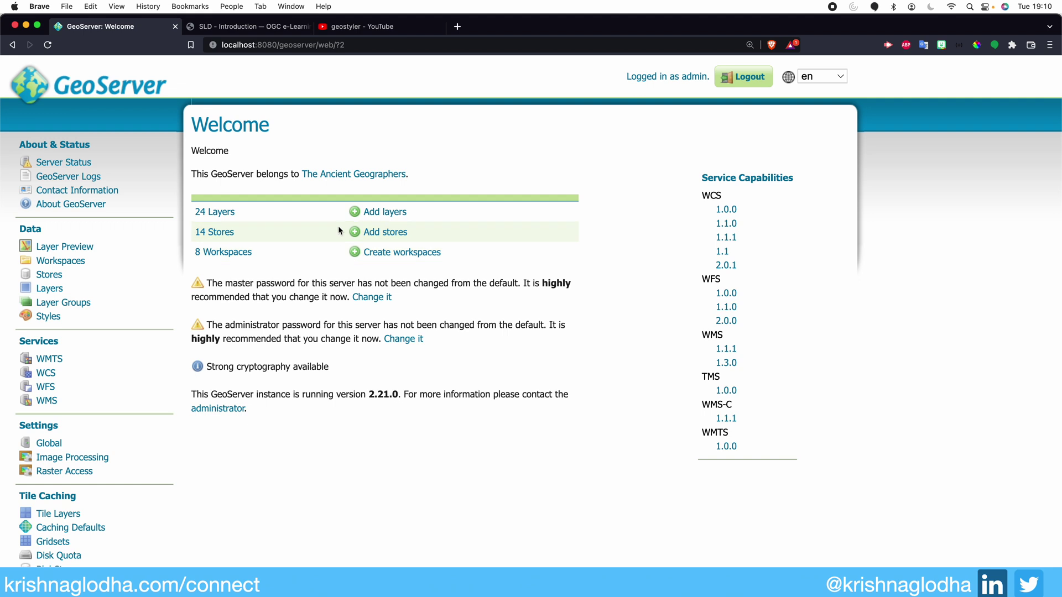
Open the list of published styles and search it for "dem".
click(45, 321)
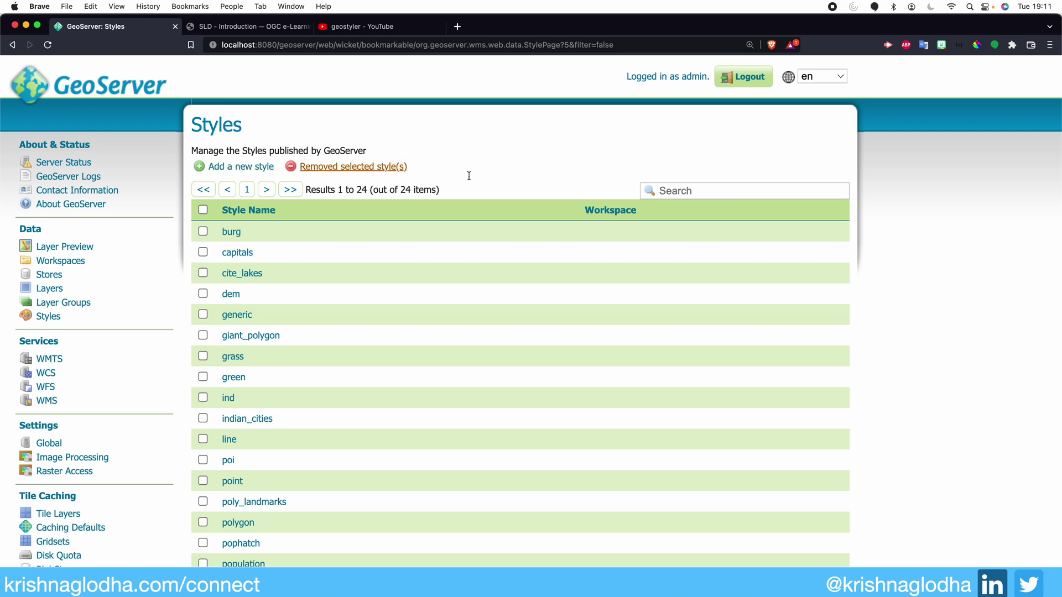
click(768, 190)
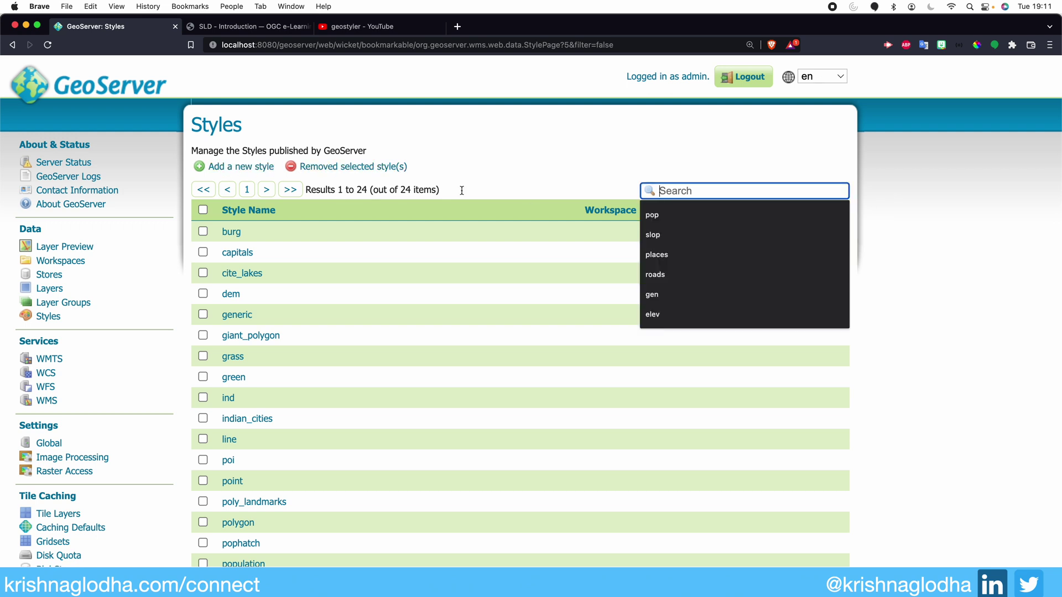
click(488, 196)
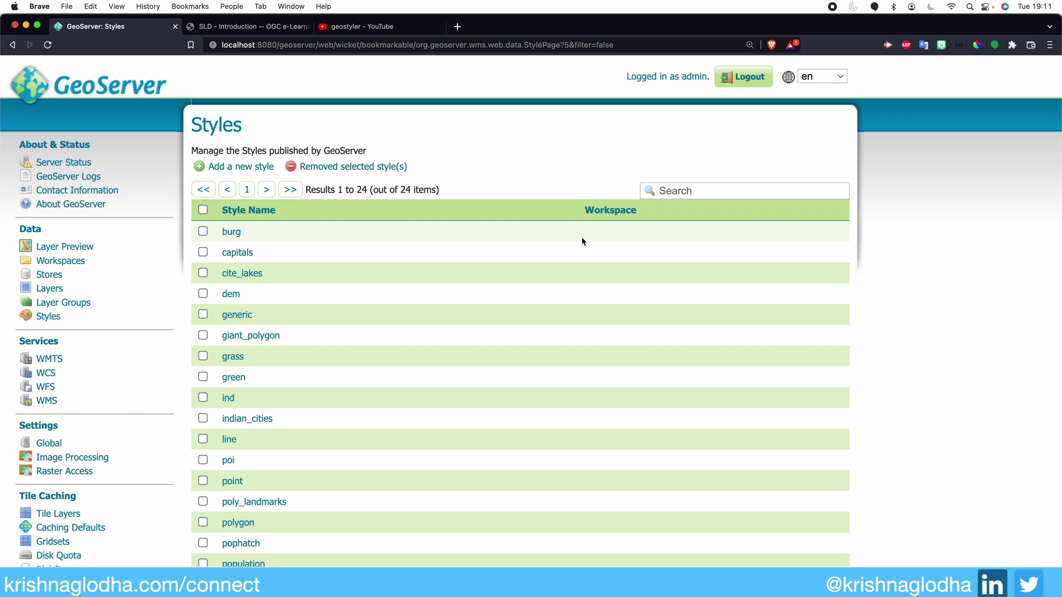
click(733, 189)
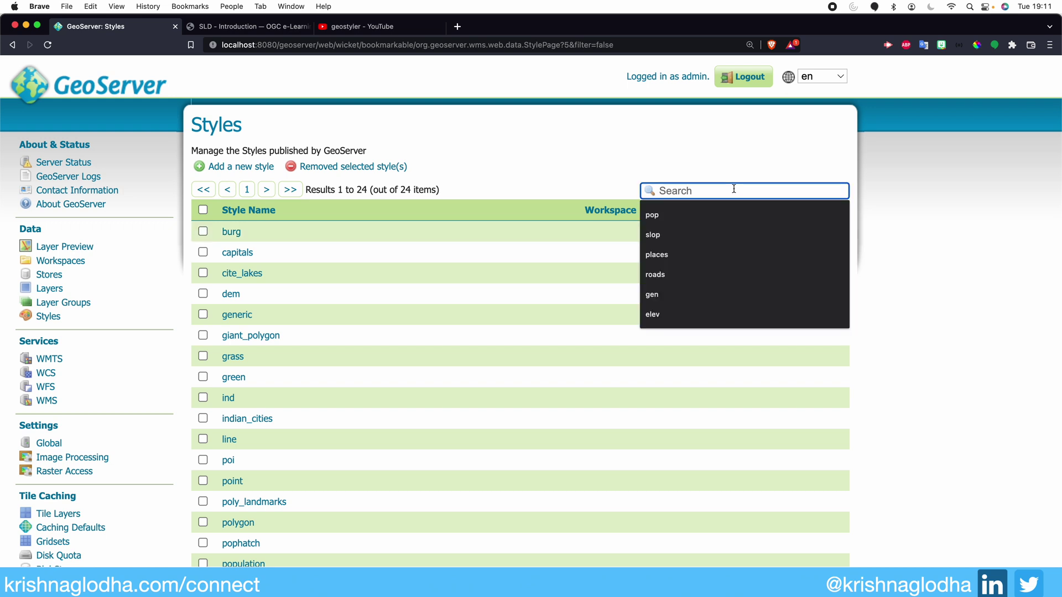
text(dem)
key(Return)
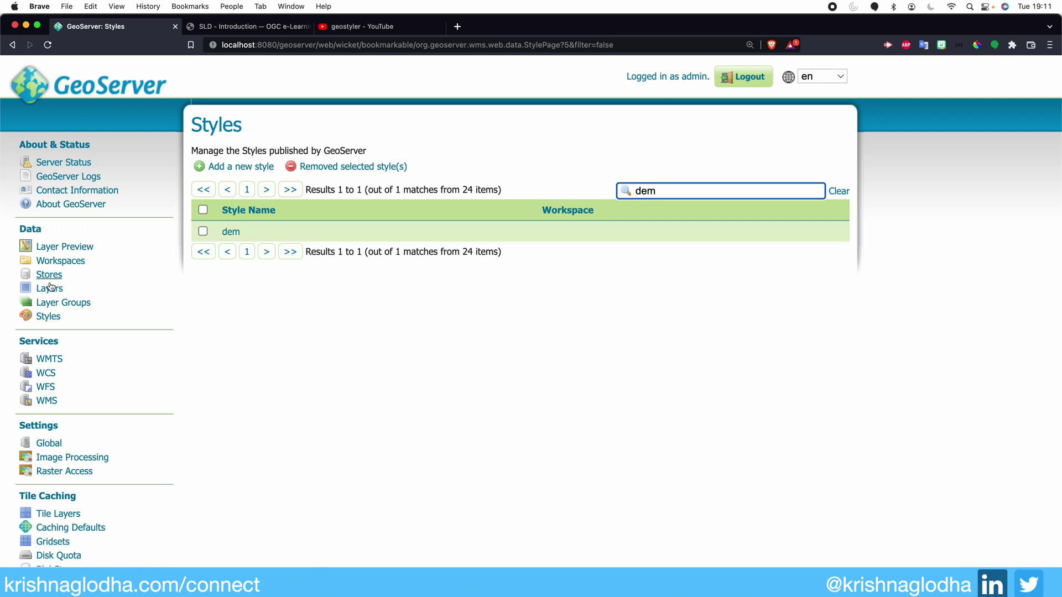
Start a new style named test_style with no workspace, keeping the SLD format.
click(245, 168)
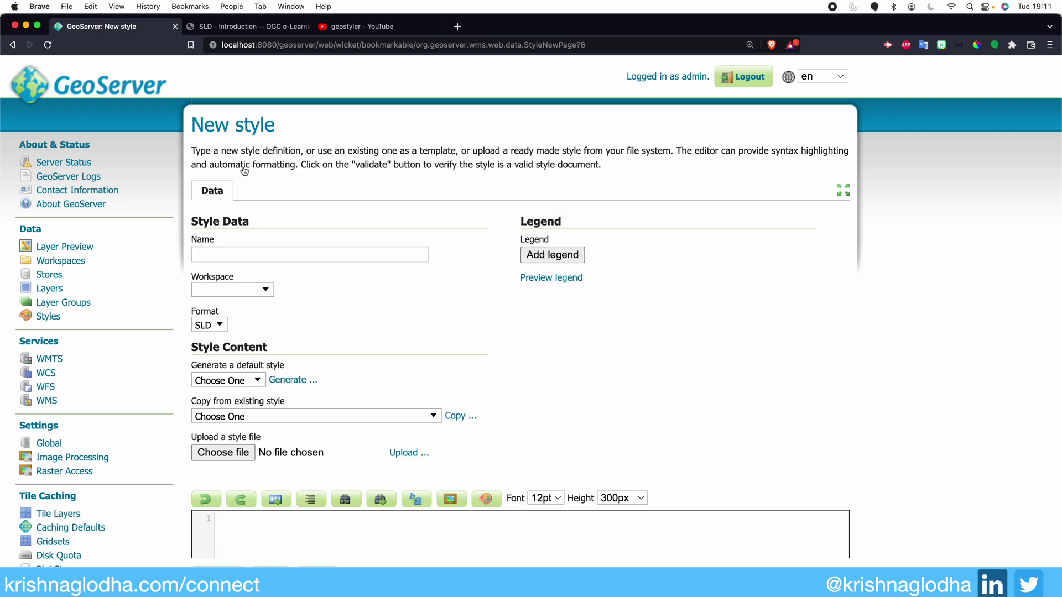
click(261, 253)
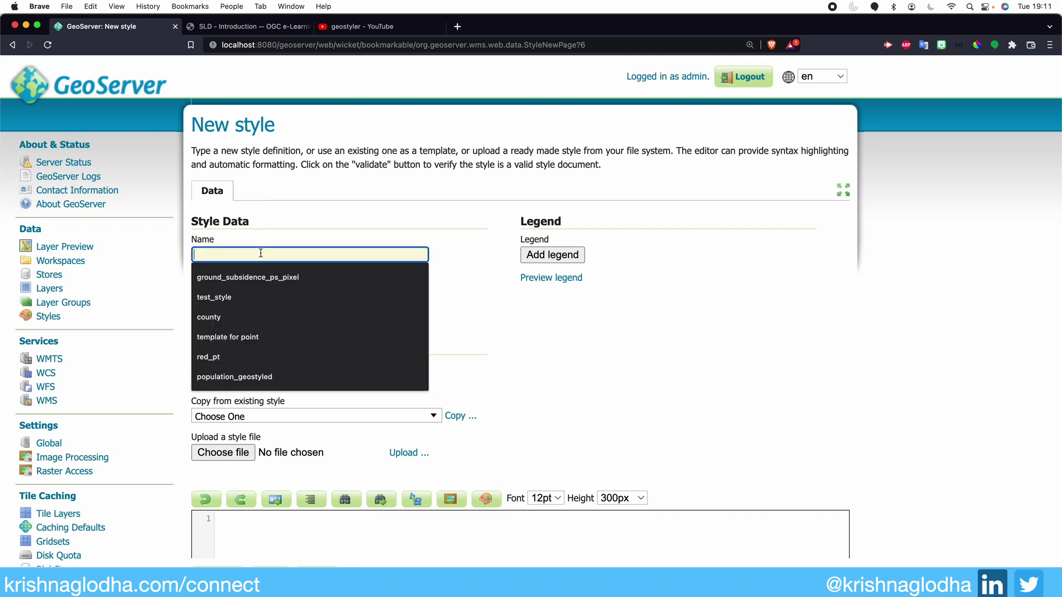
text(test_style)
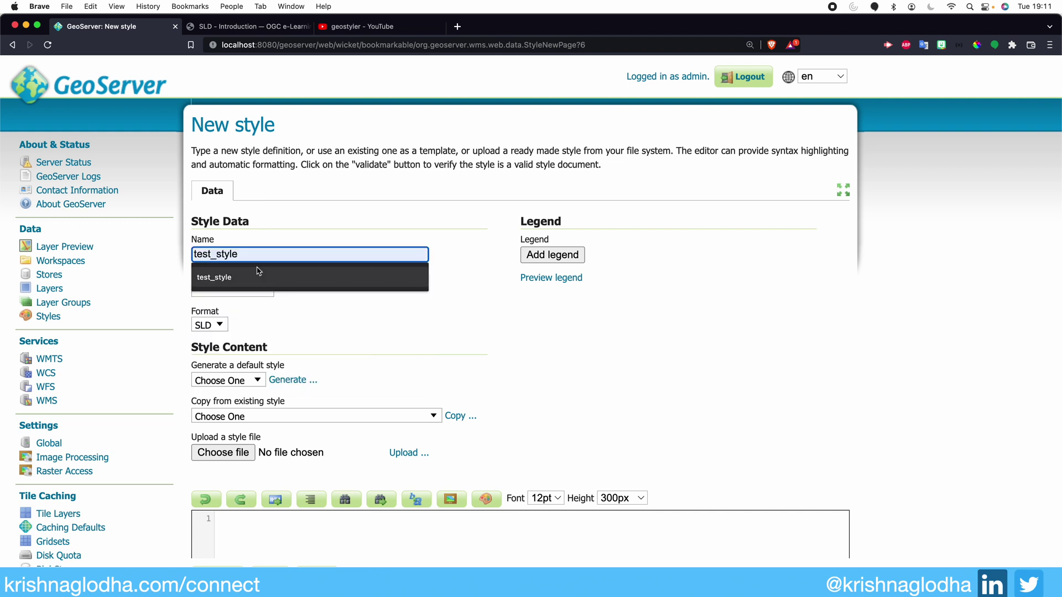
click(256, 277)
click(250, 290)
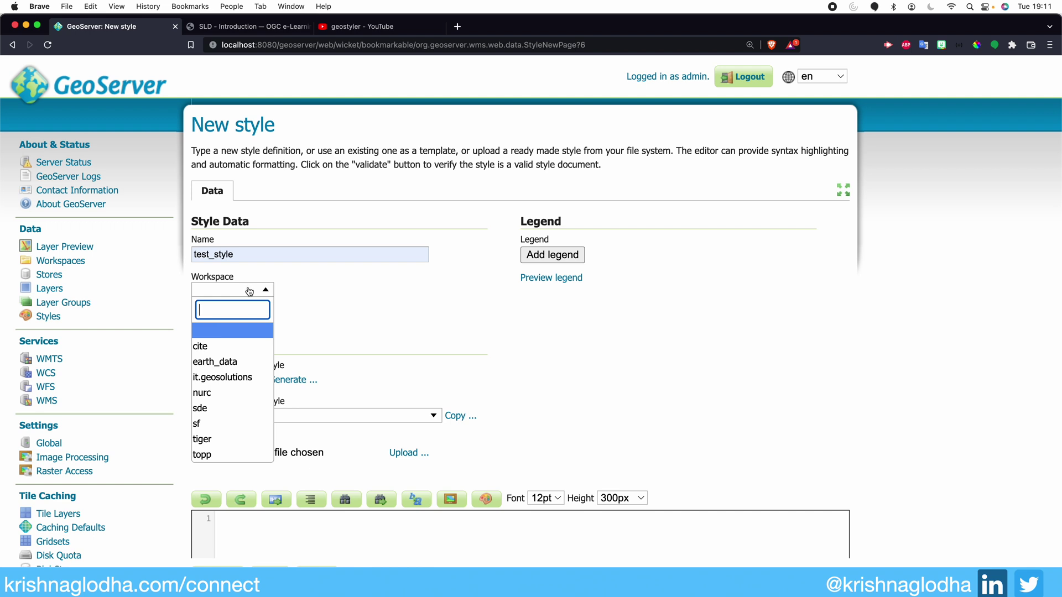
click(242, 331)
click(219, 331)
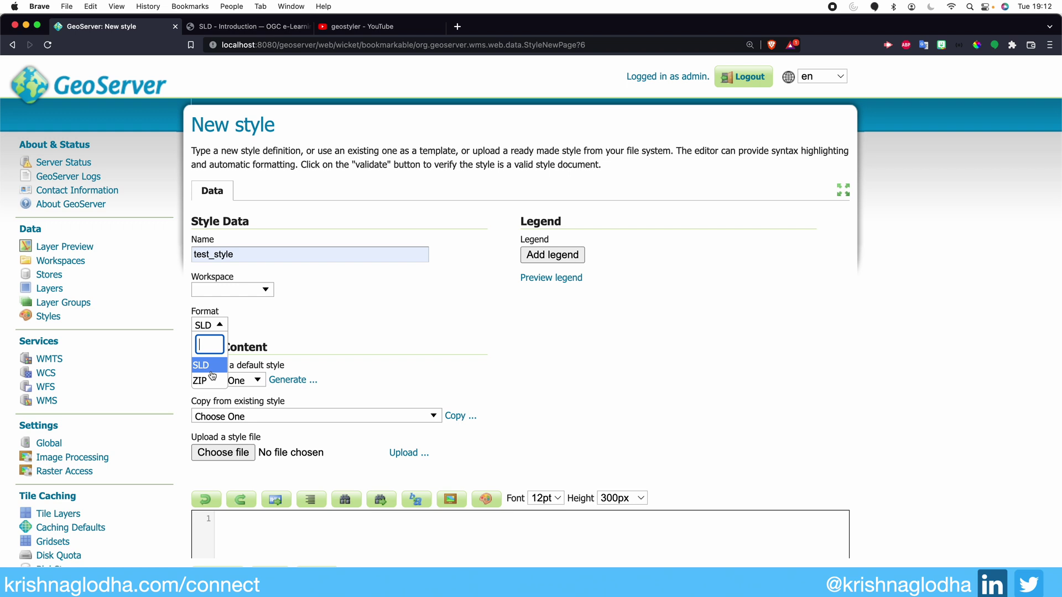
click(281, 337)
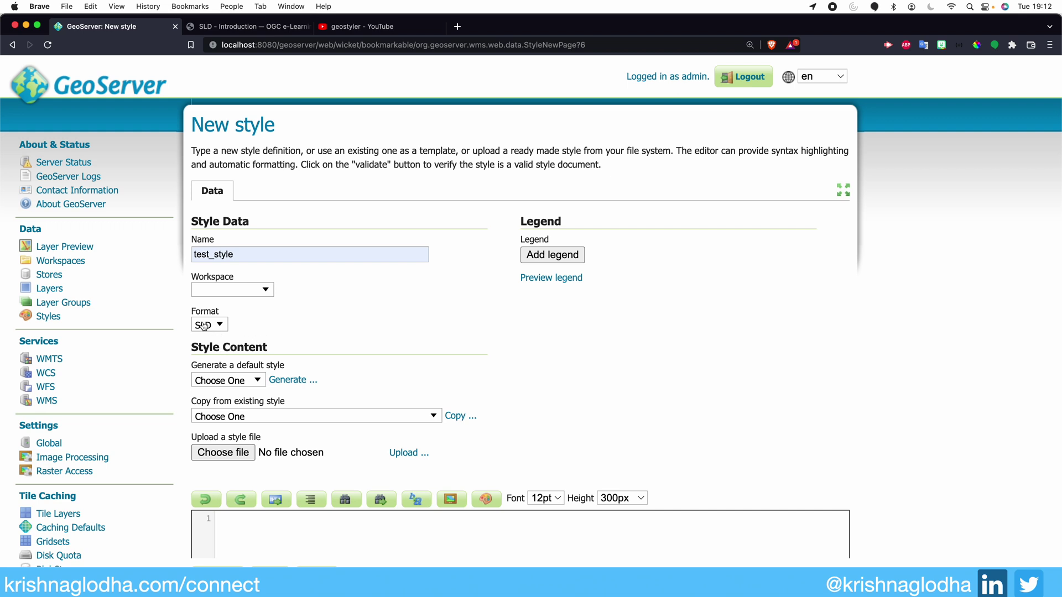
Generate a default Point style as the content of test_style and look through its SLD code.
drag(274, 347, 209, 349)
scroll(210, 348, down, 3)
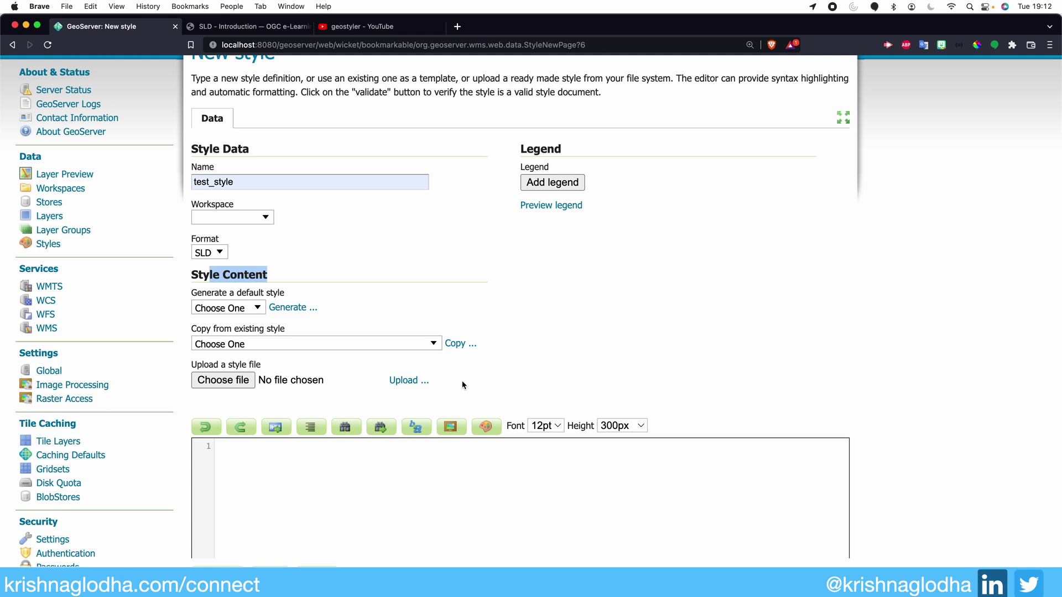
click(254, 317)
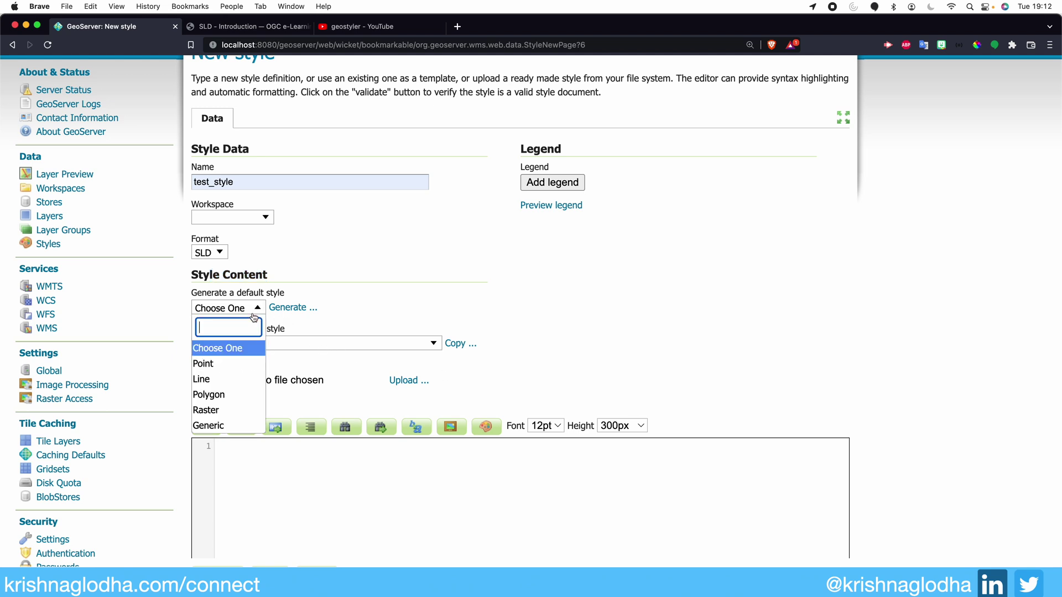
click(244, 367)
click(285, 307)
scroll(688, 376, down, 5)
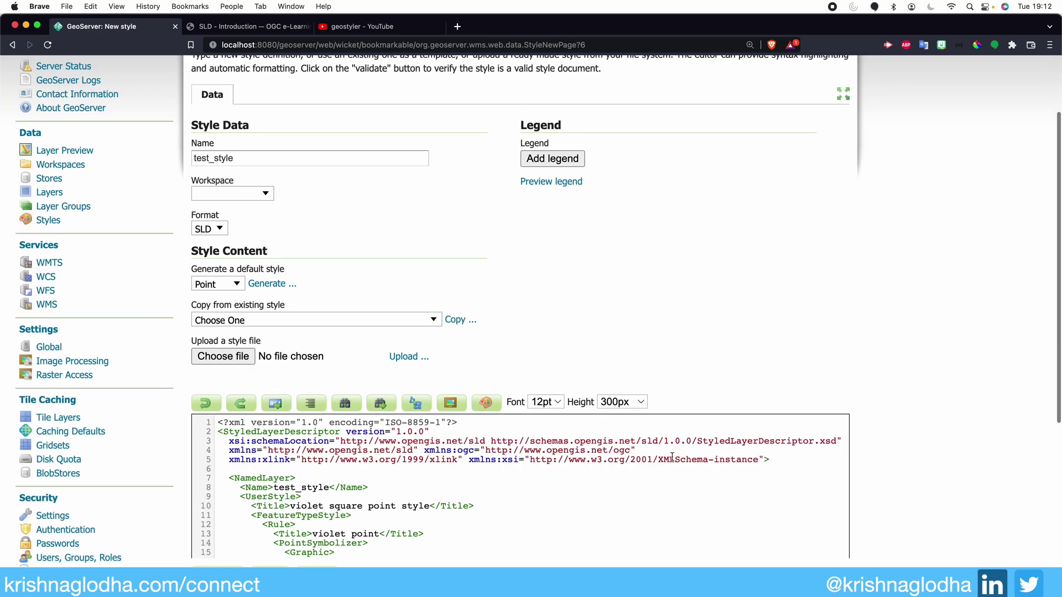
scroll(790, 365, down, 1)
scroll(647, 442, down, 3)
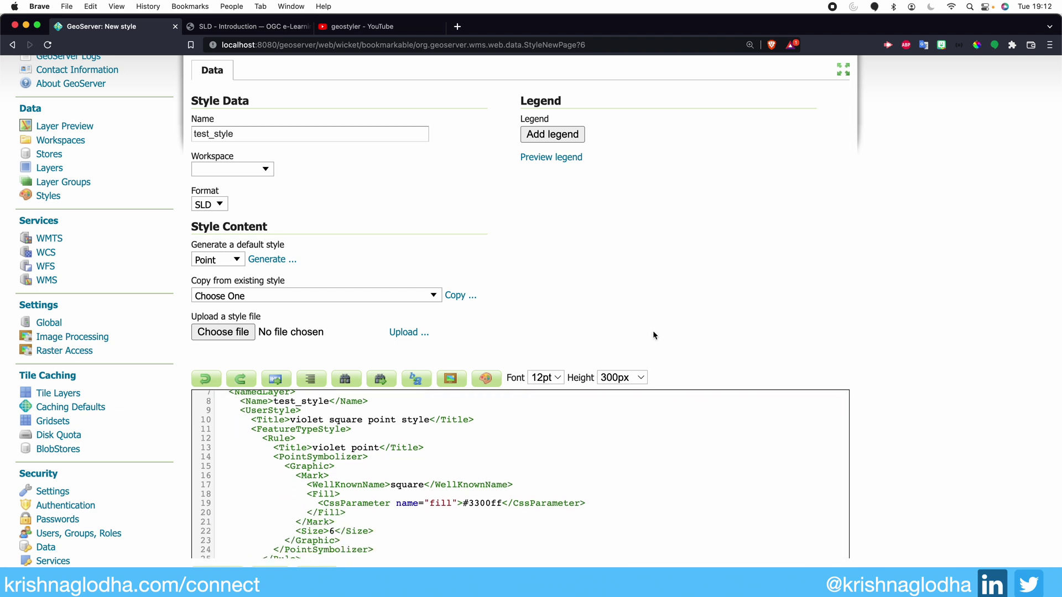
scroll(655, 335, down, 2)
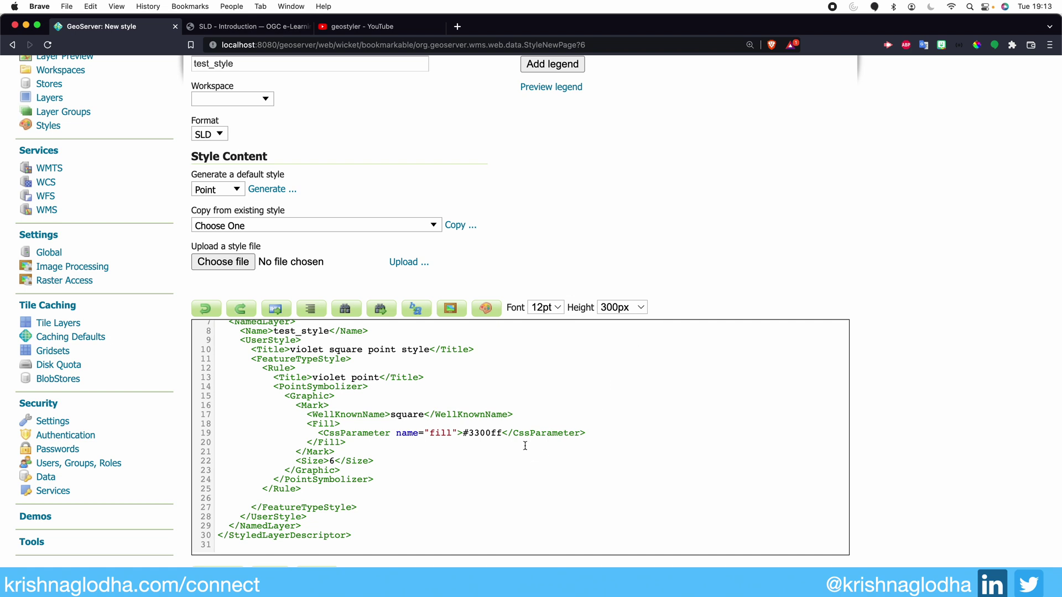
Replace the content of test_style with a generated default Polygon style.
click(232, 189)
click(217, 261)
click(278, 190)
click(632, 111)
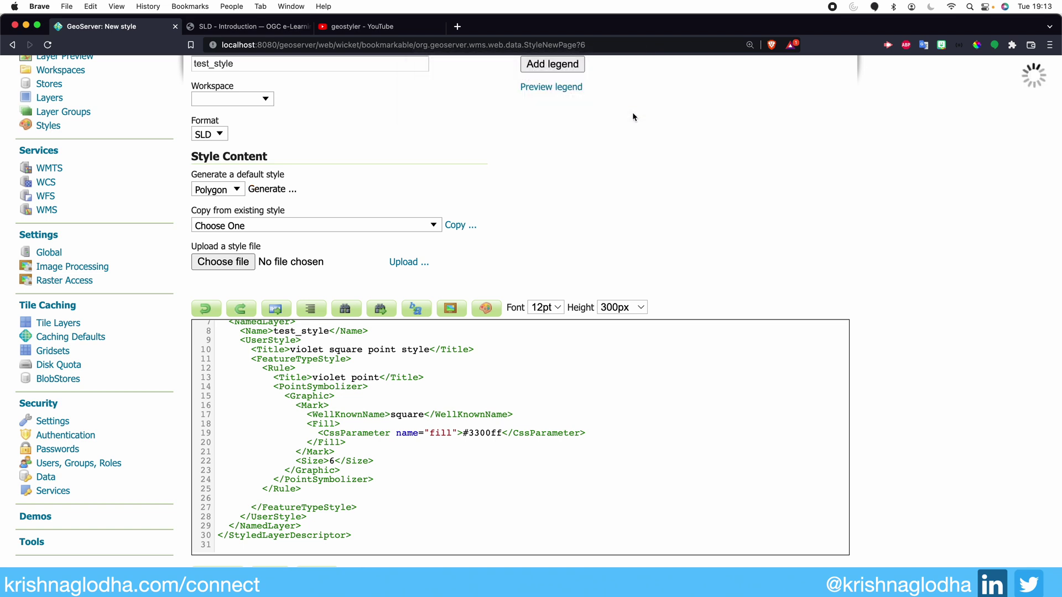
scroll(360, 340, down, 3)
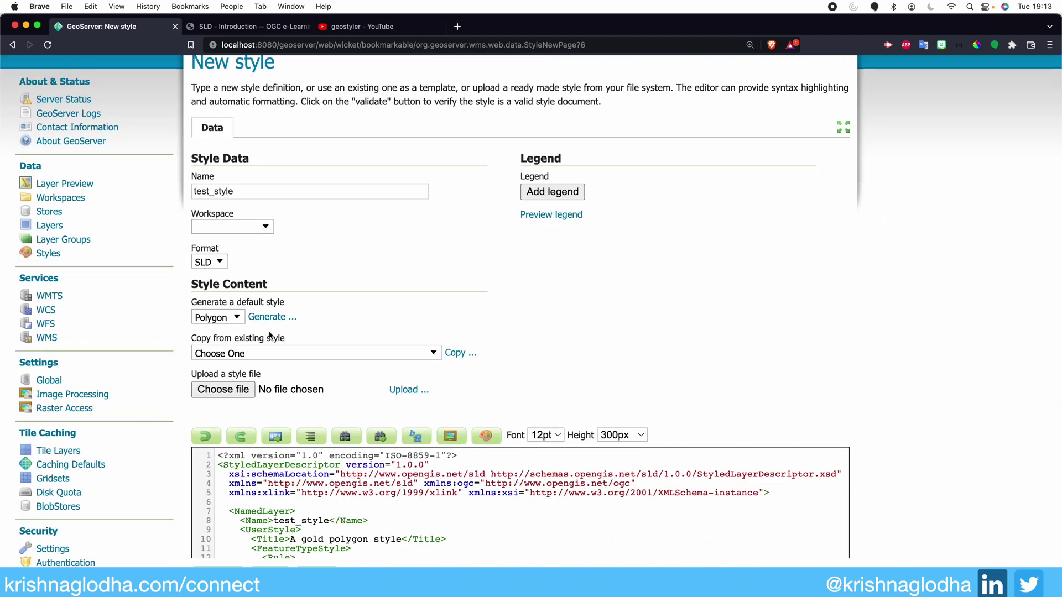
Copy the existing giant_polygon style into the style editor, replacing the current code.
click(307, 359)
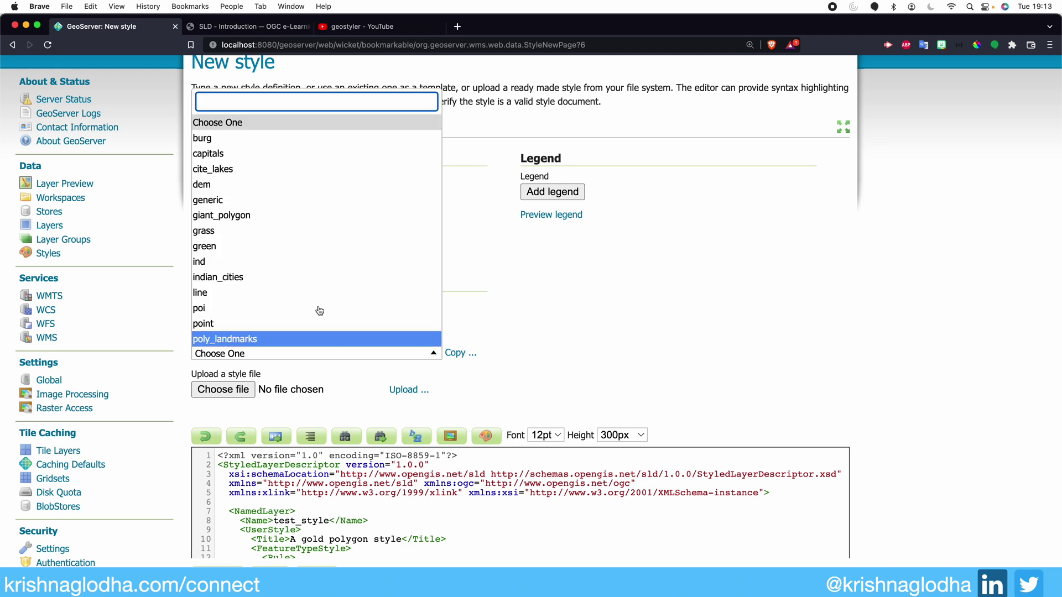
click(321, 216)
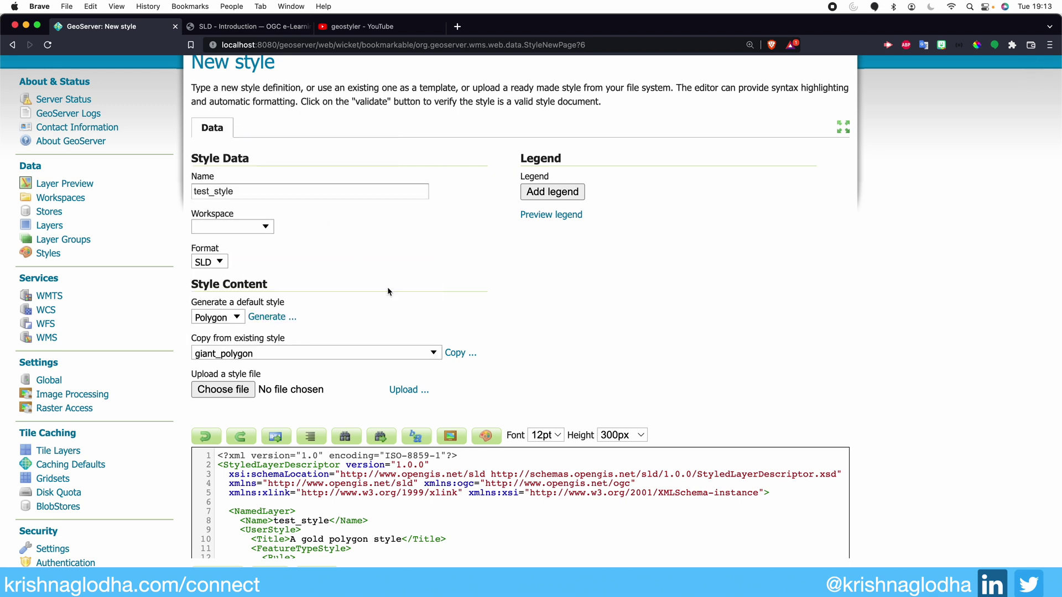
click(457, 352)
click(627, 104)
scroll(629, 238, down, 3)
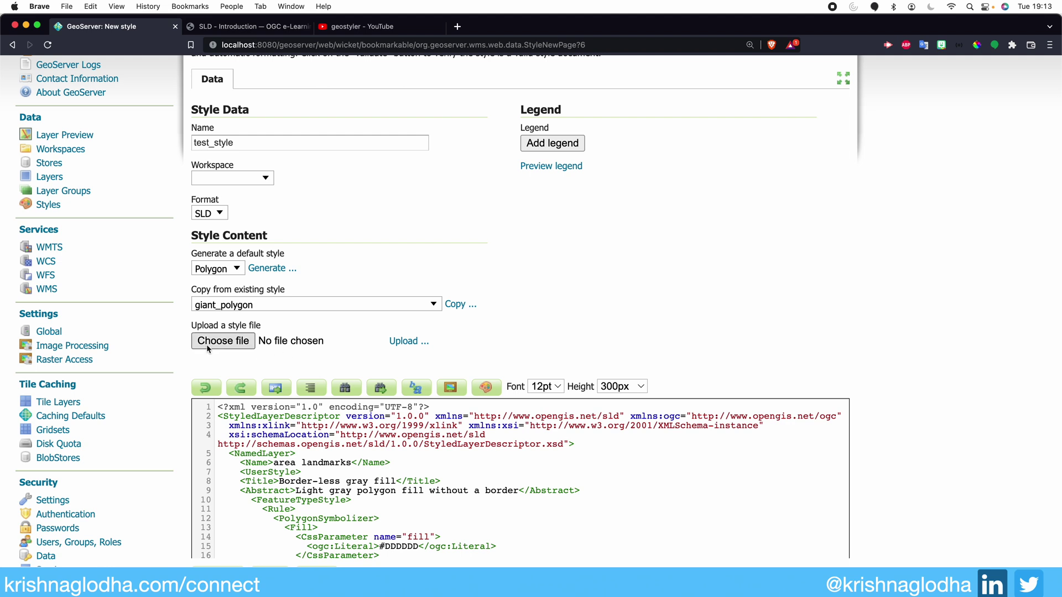
Preview the legend of the copied polygon style and look through its SLD code.
drag(198, 327, 260, 328)
scroll(259, 337, down, 1)
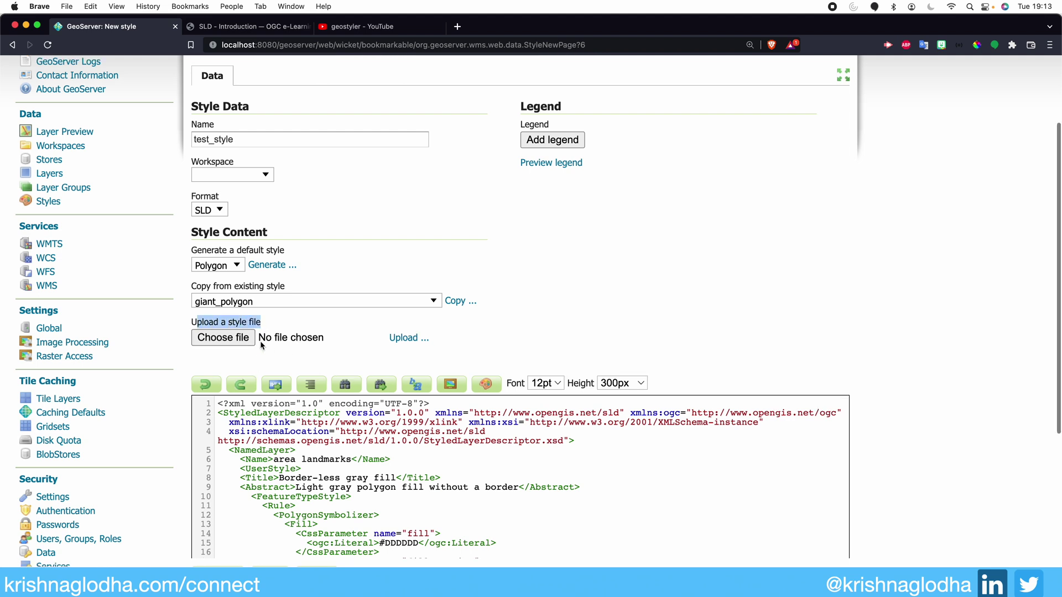
scroll(260, 341, down, 1)
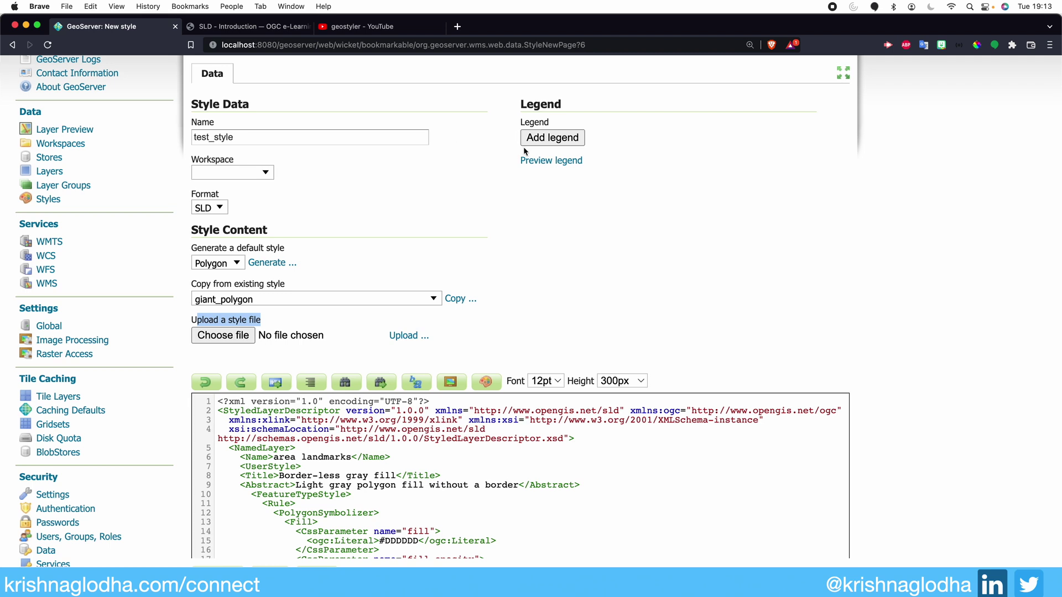
click(522, 161)
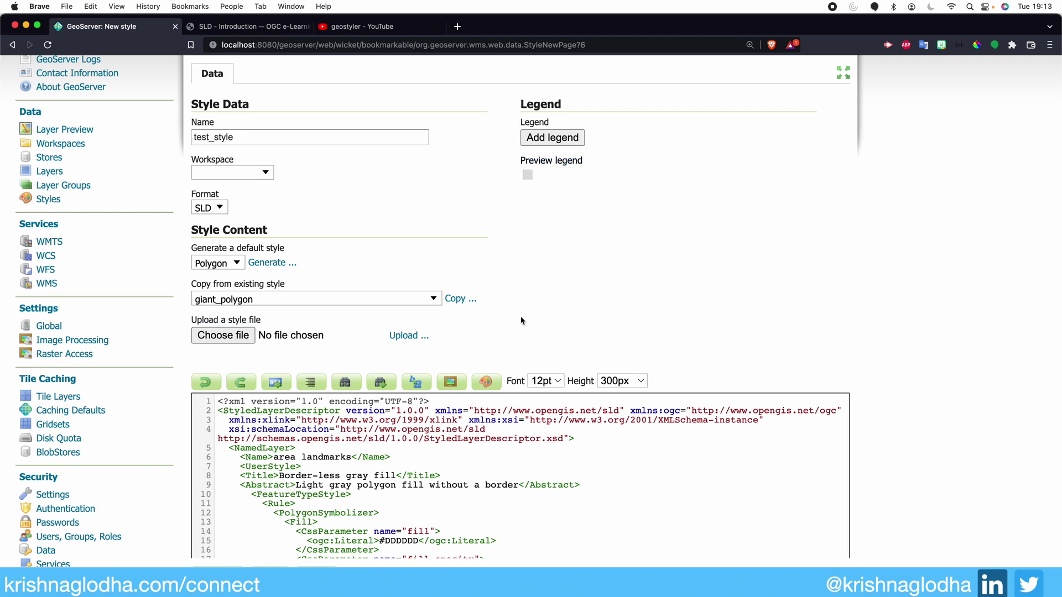
scroll(520, 320, down, 2)
scroll(434, 462, down, 1)
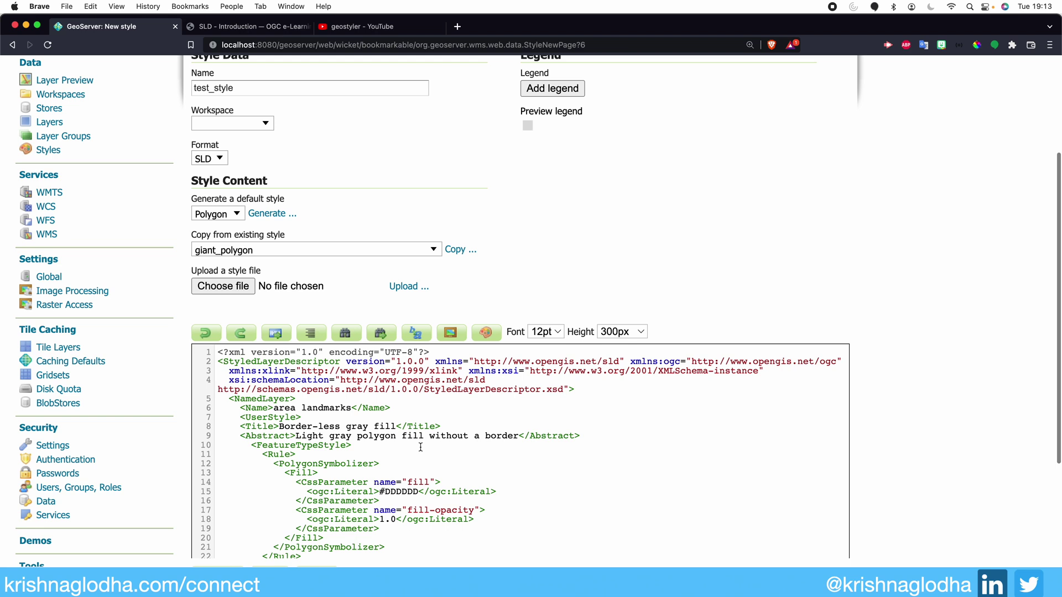
scroll(421, 446, down, 1)
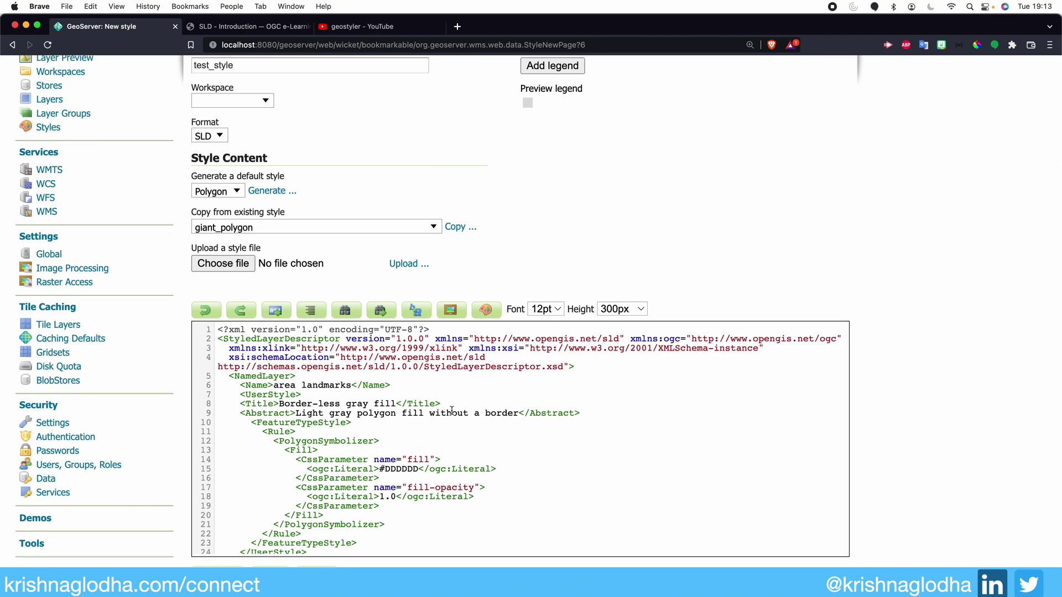
scroll(501, 145, up, 1)
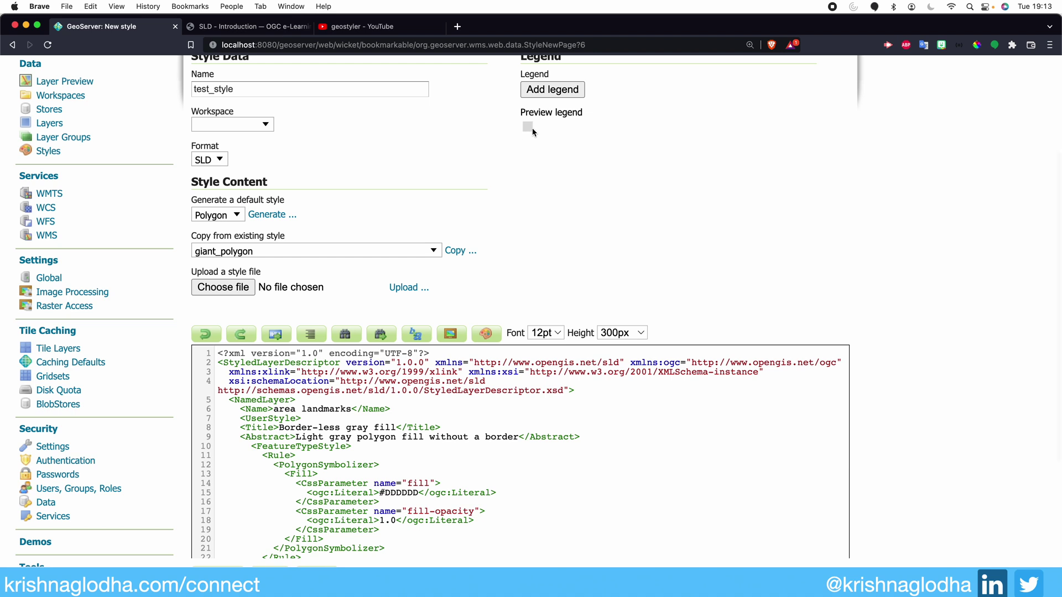
Change the polygon's fill colour to #ff0000 with the colour picker and refresh the legend preview.
double_click(389, 493)
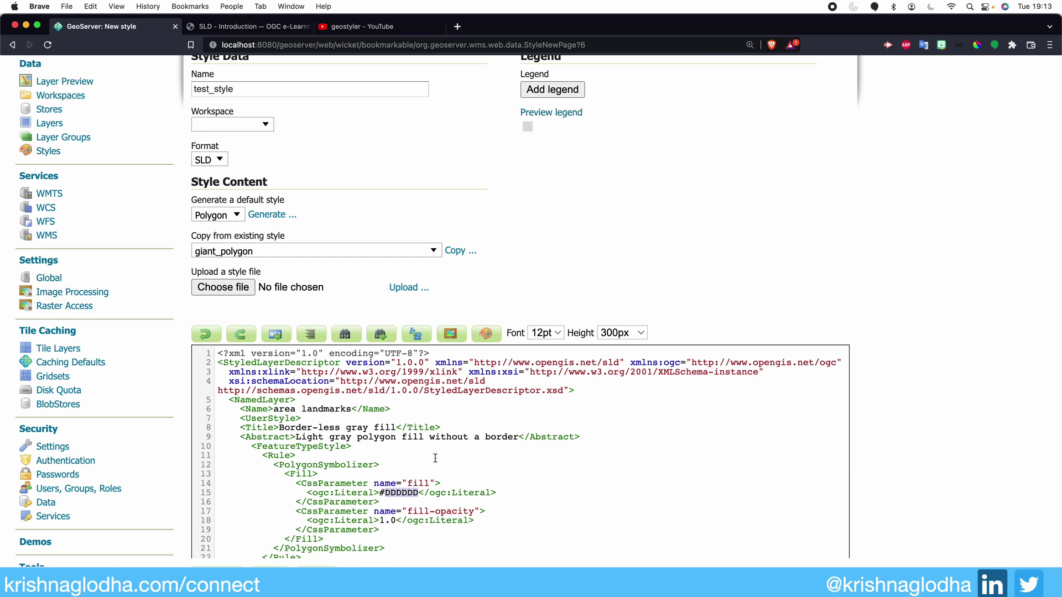
click(485, 334)
mouse_move(489, 304)
mouse_down()
mouse_move(498, 289)
mouse_move(499, 304)
mouse_move(535, 220)
mouse_up()
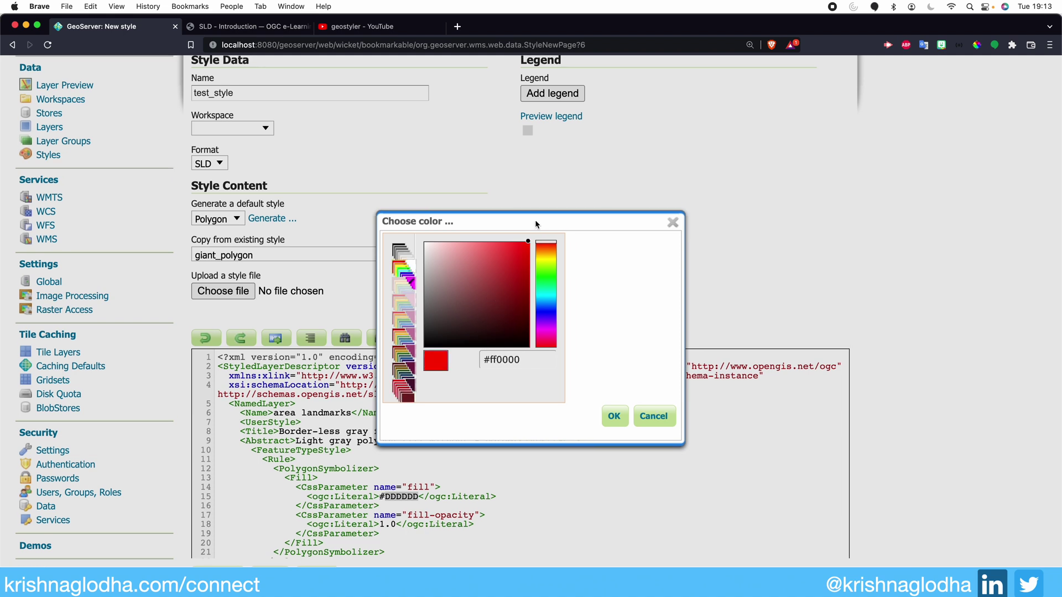
click(614, 415)
click(544, 117)
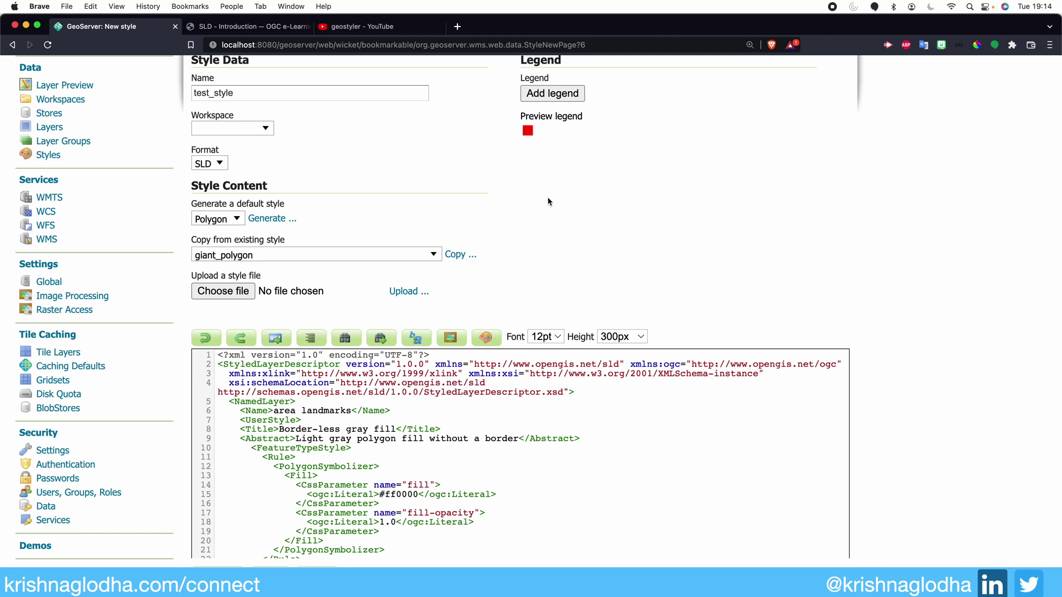
Add a custom legend to the style and discard it.
click(569, 98)
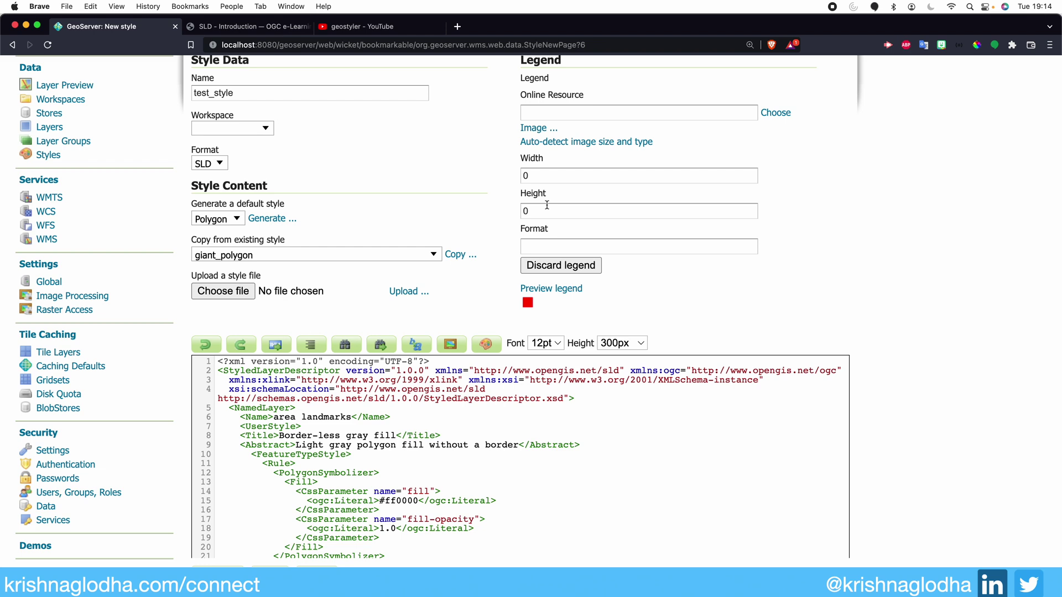
click(575, 266)
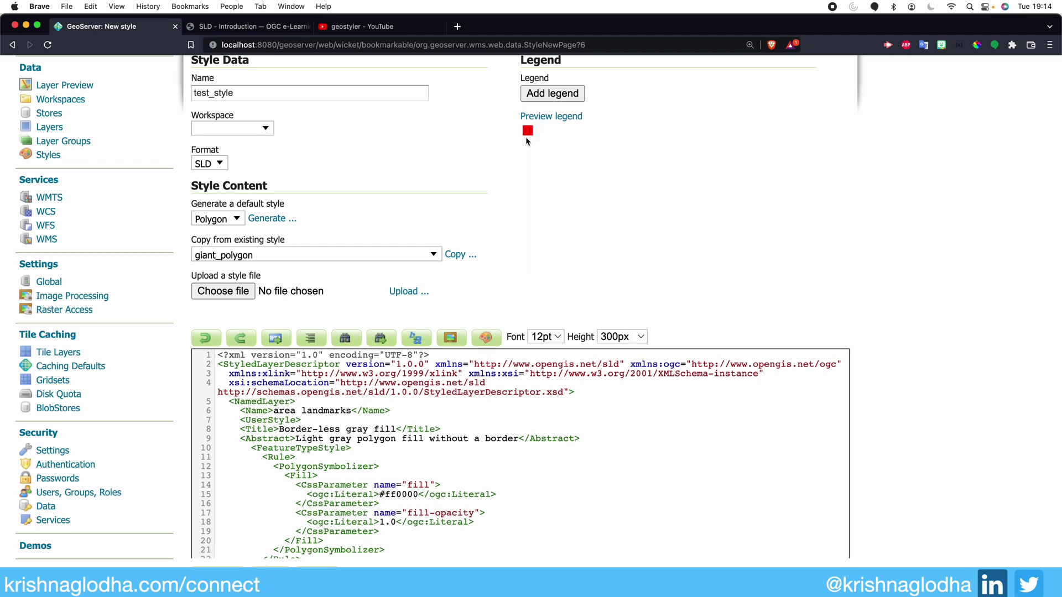
scroll(645, 299, down, 5)
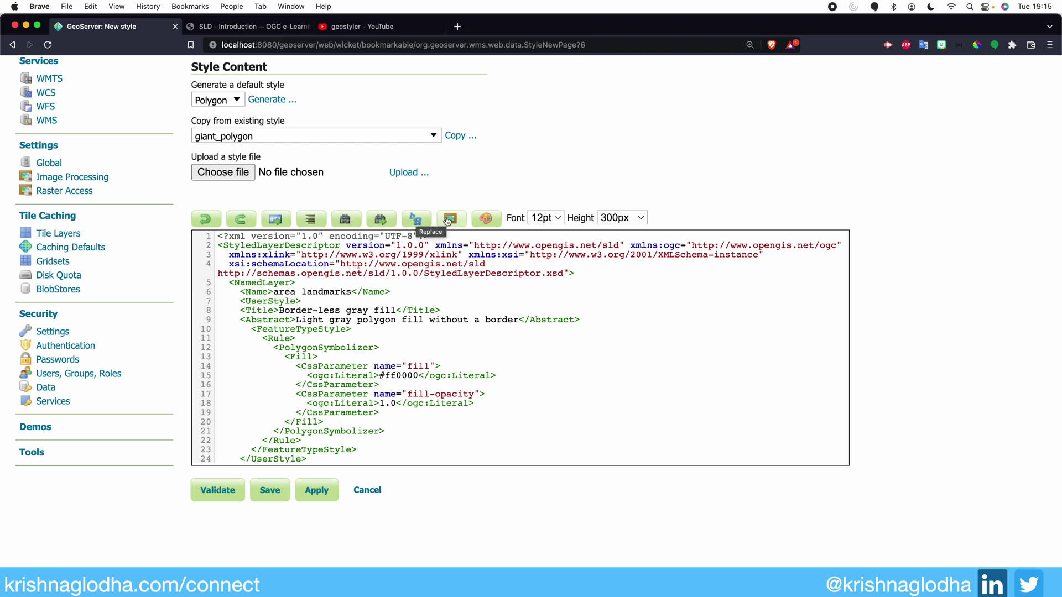
Look at the editor's colour chooser and its font size options.
click(482, 220)
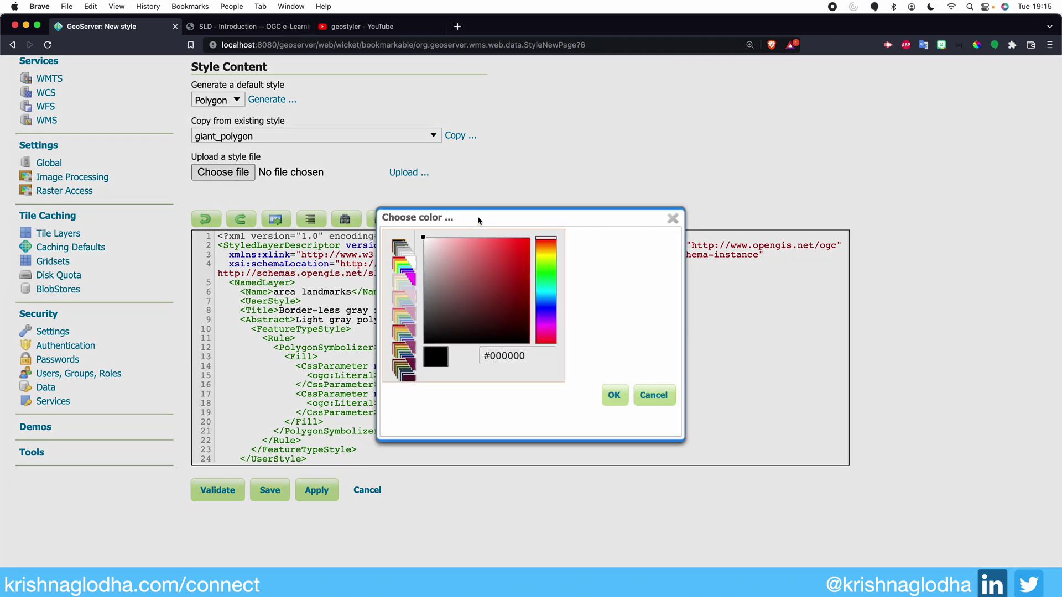
click(672, 219)
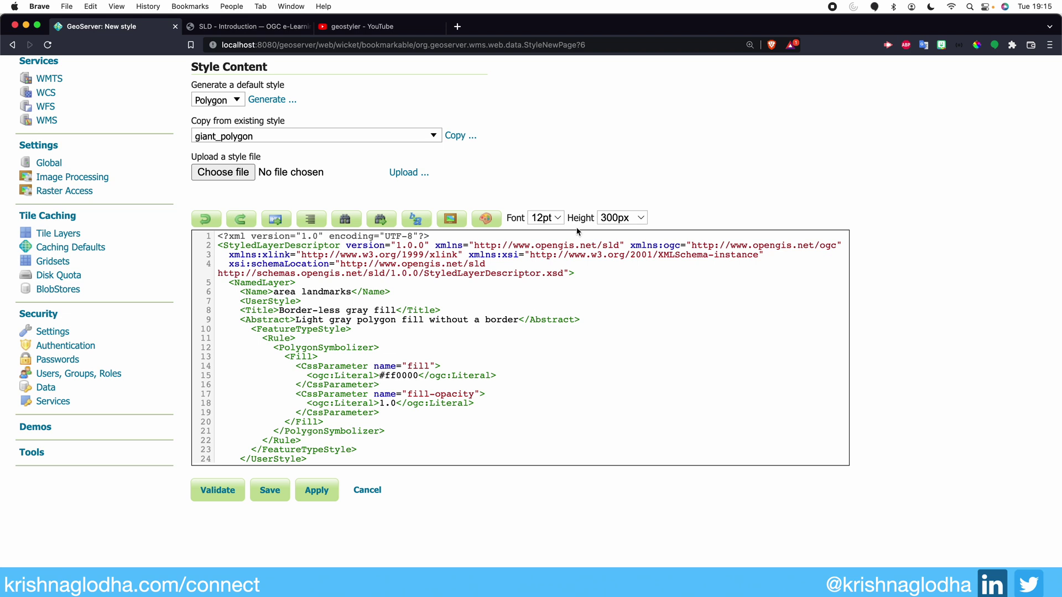
scroll(576, 227, down, 2)
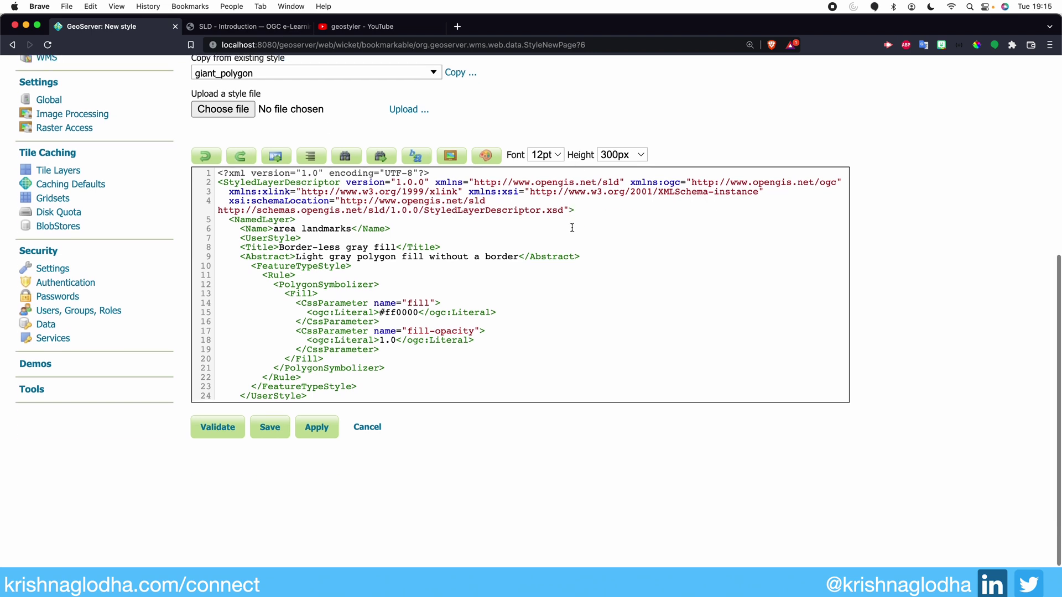
click(542, 156)
click(544, 154)
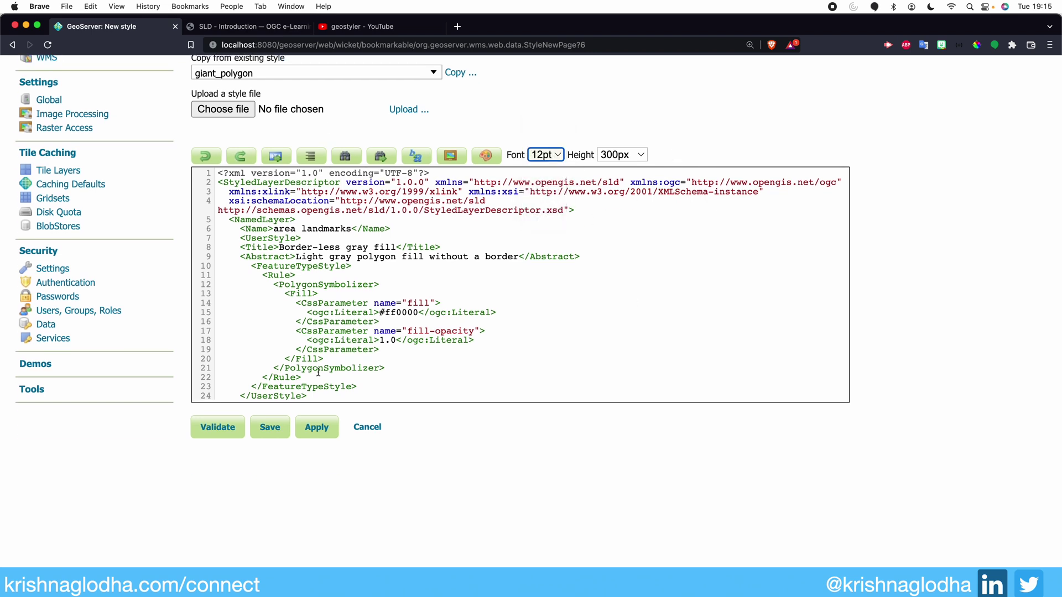
Validate the SLD code of the new style.
scroll(566, 323, down, 2)
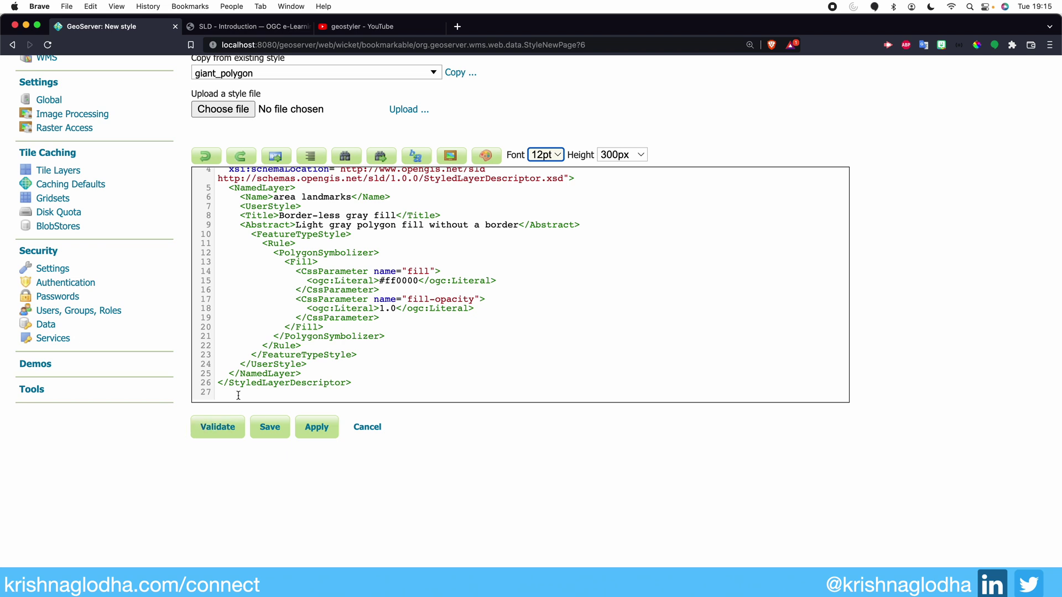
click(220, 427)
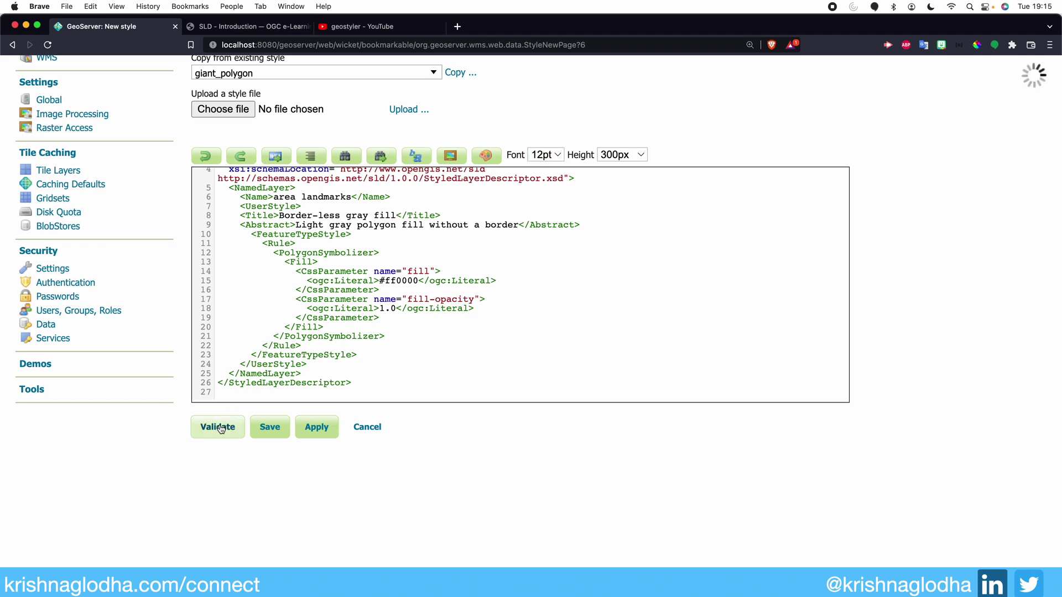
drag(282, 489, 194, 485)
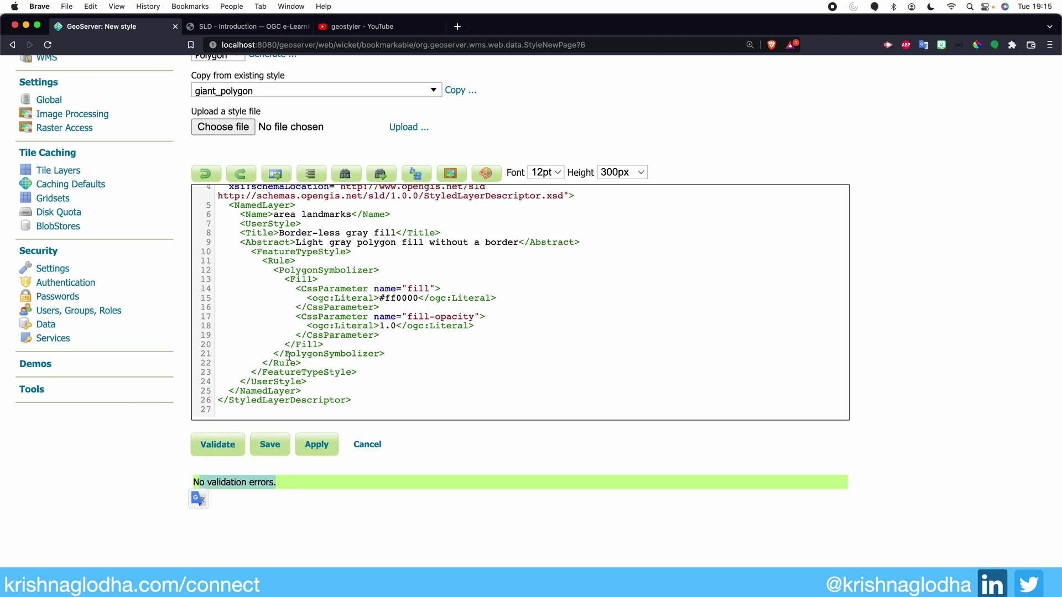
Delete the closing </PolygonSymbolizer> tag on line 21 and validate the style.
scroll(289, 357, up, 2)
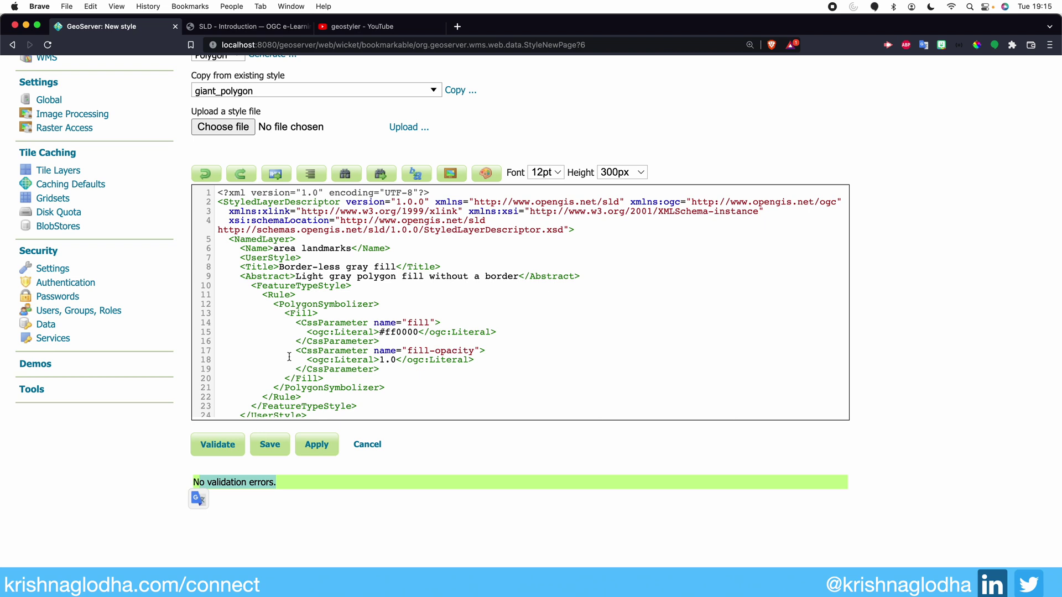
scroll(288, 357, down, 1)
drag(385, 377, 273, 380)
key(BackSpace)
click(230, 437)
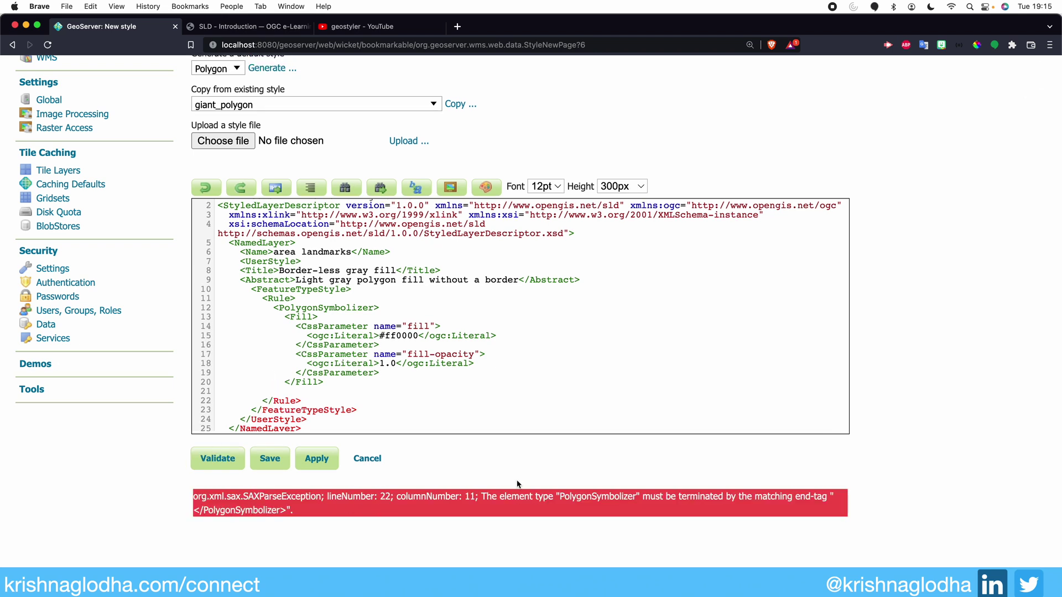
Undo the deletion of the closing </PolygonSymbolizer> tag and validate the style again.
key(super+z)
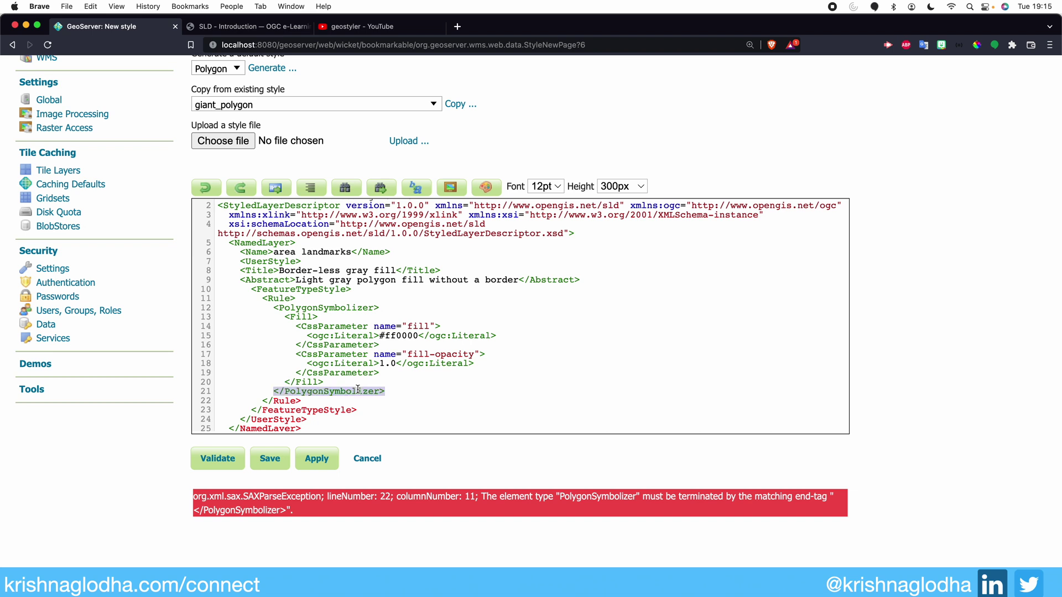
click(238, 459)
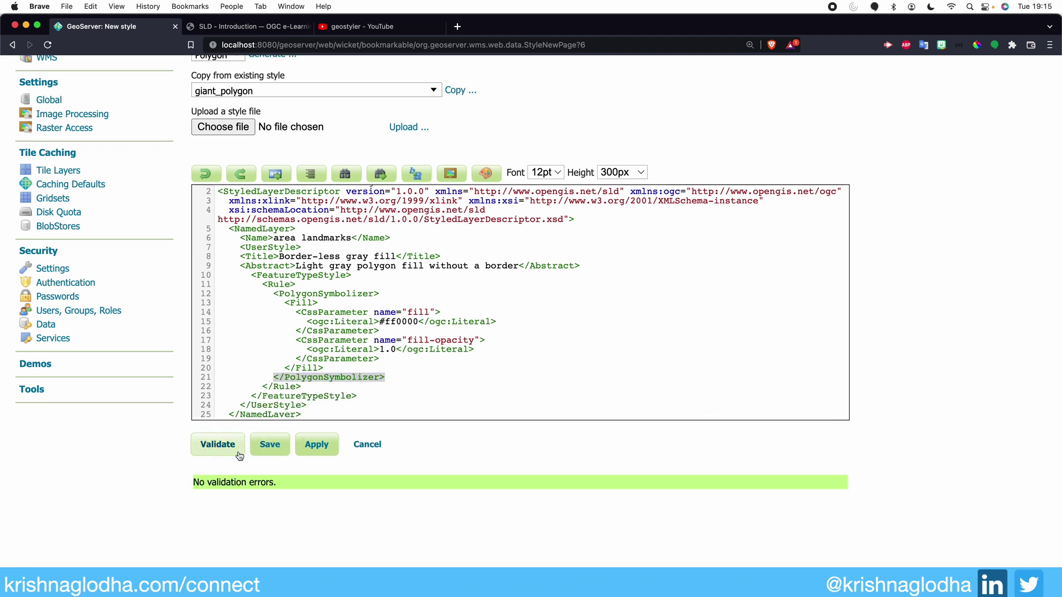
drag(281, 489, 197, 482)
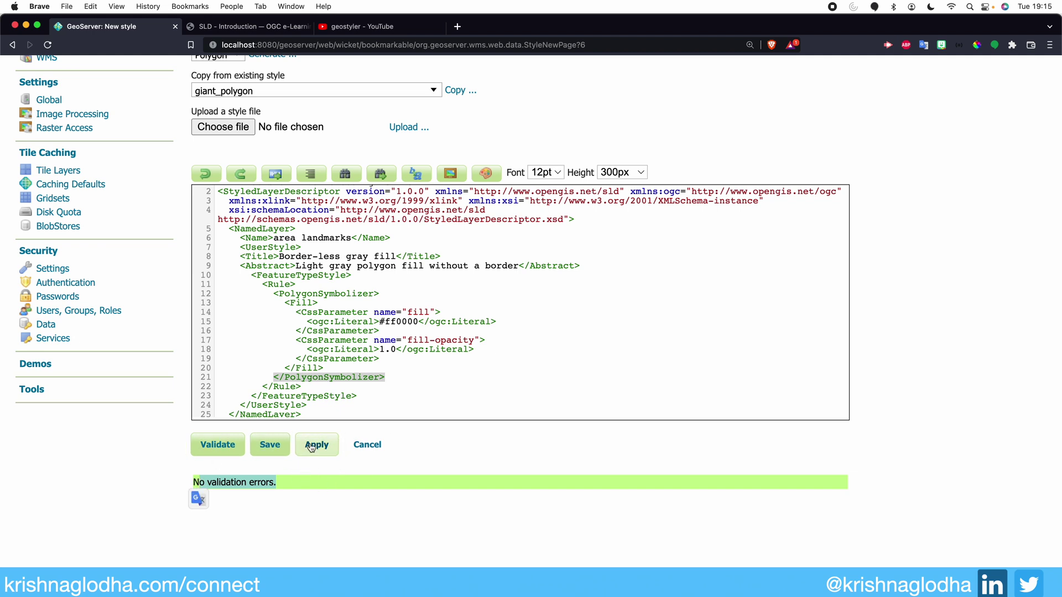
Apply the new test_style style and save it.
click(311, 446)
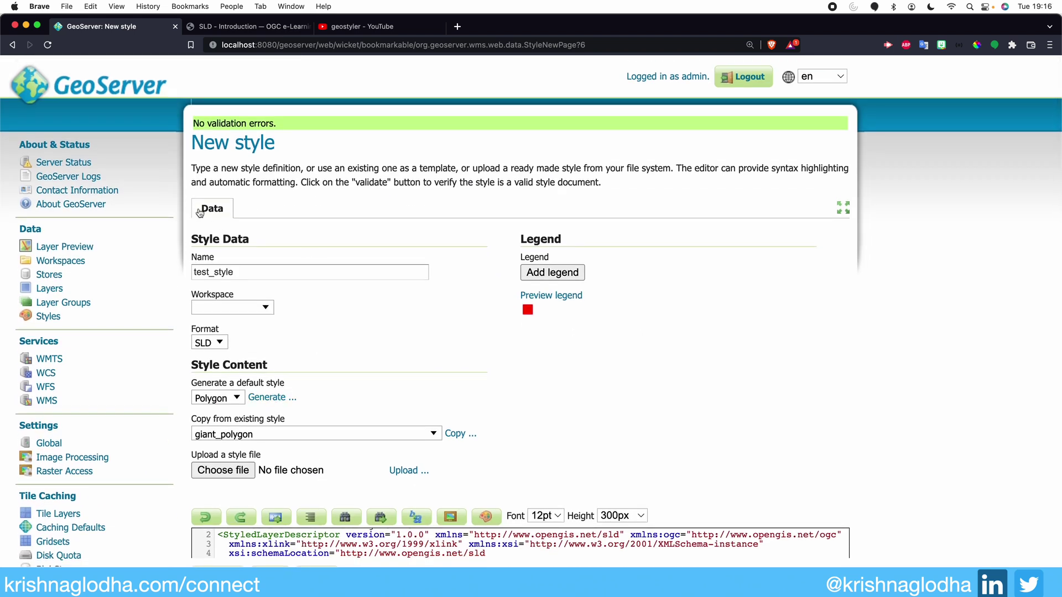
scroll(363, 247, down, 10)
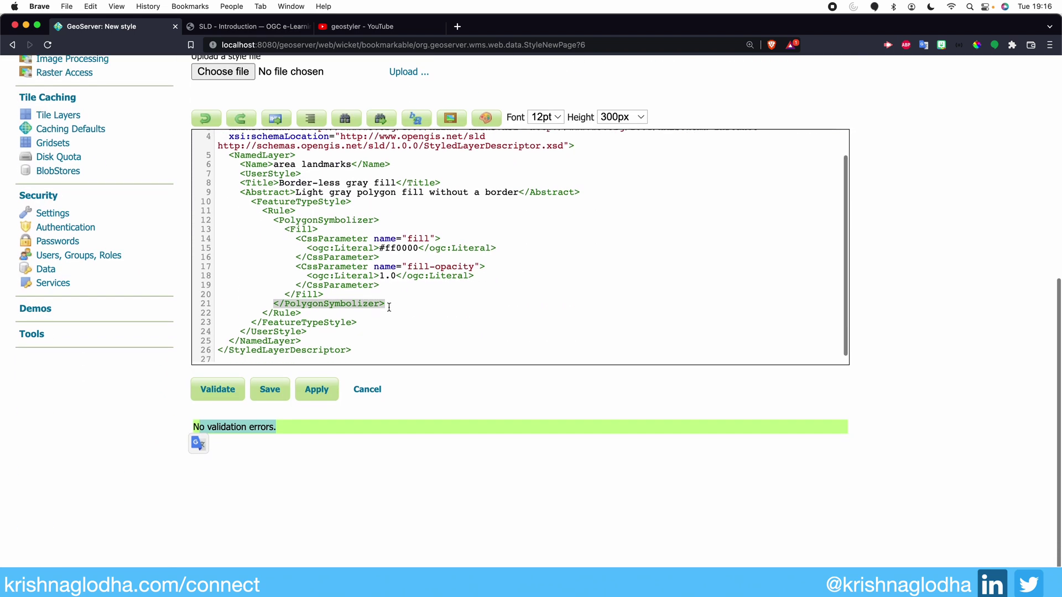
click(313, 385)
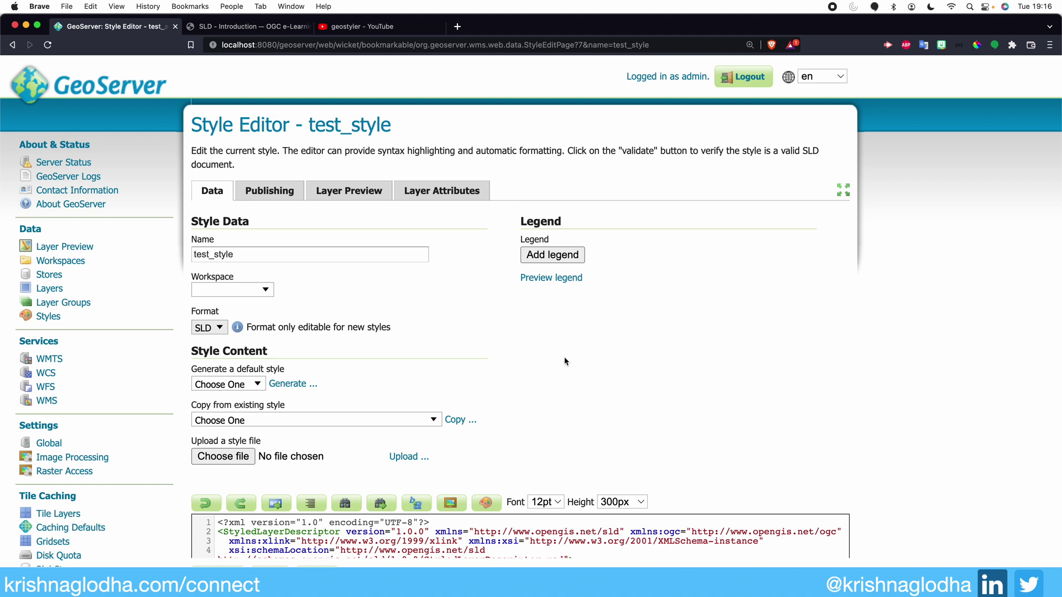
scroll(564, 361, down, 8)
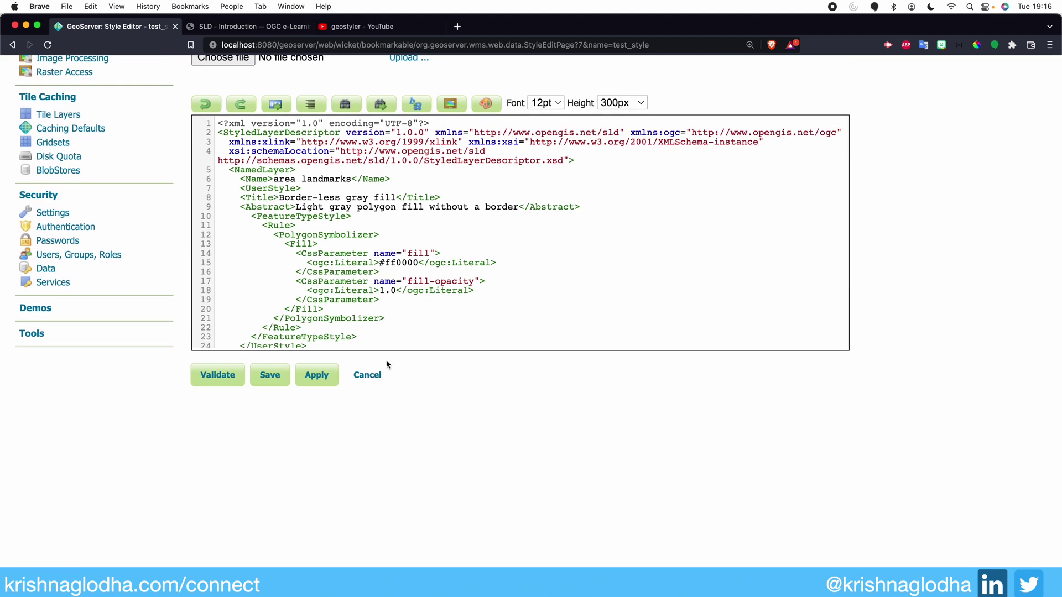
click(269, 375)
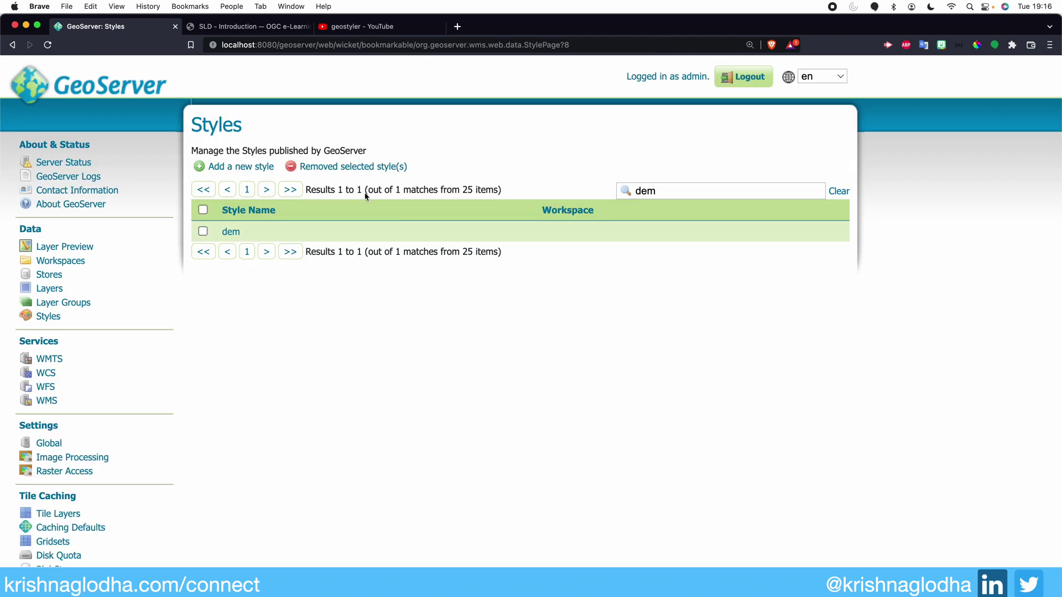
Search the styles list for "test", then open test_style in the style editor and look through its code.
click(47, 319)
click(767, 188)
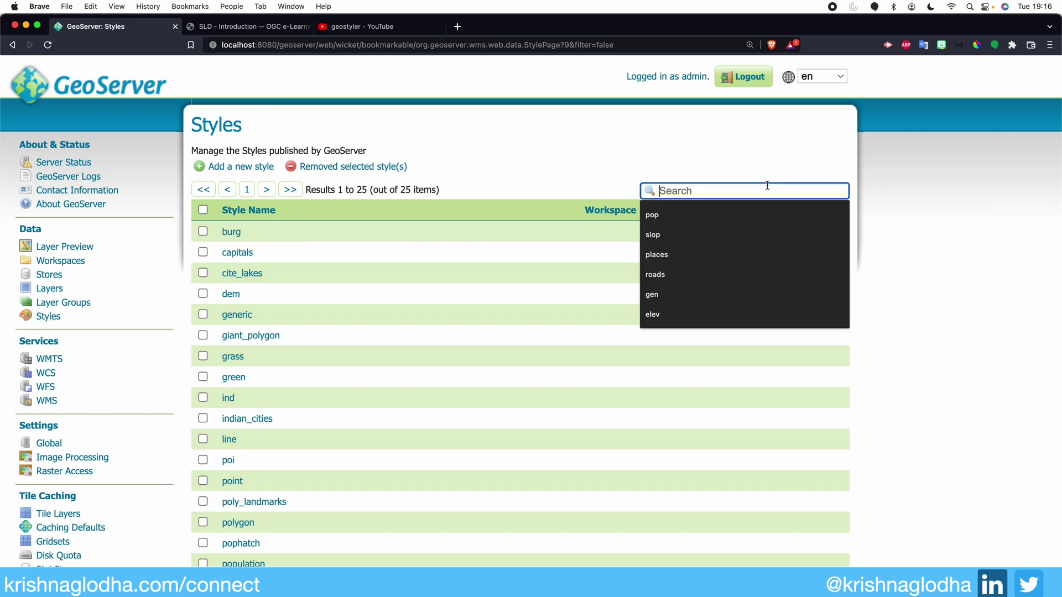
text(test)
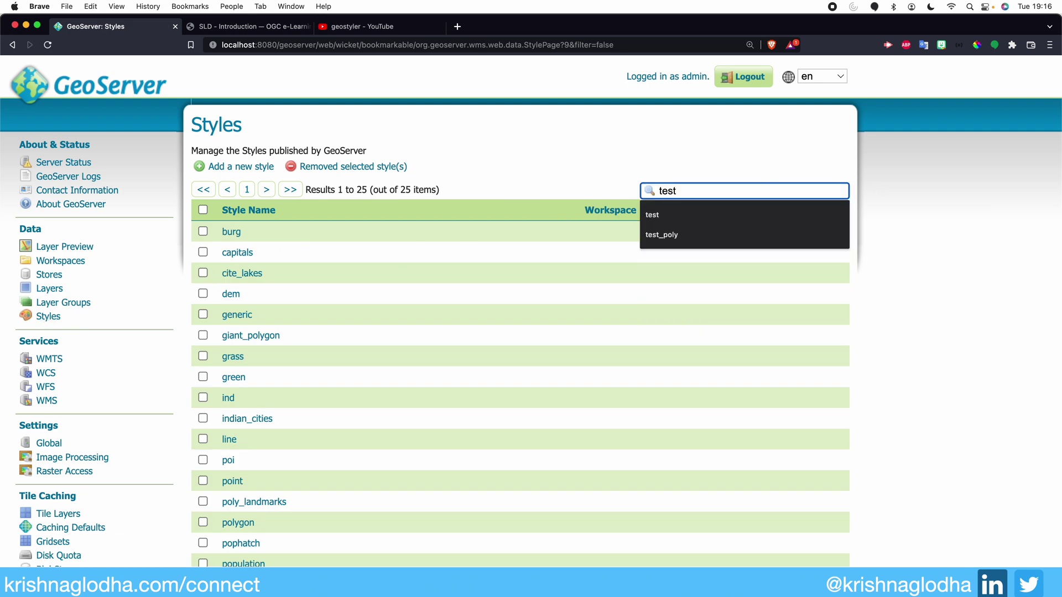
key(Return)
click(249, 233)
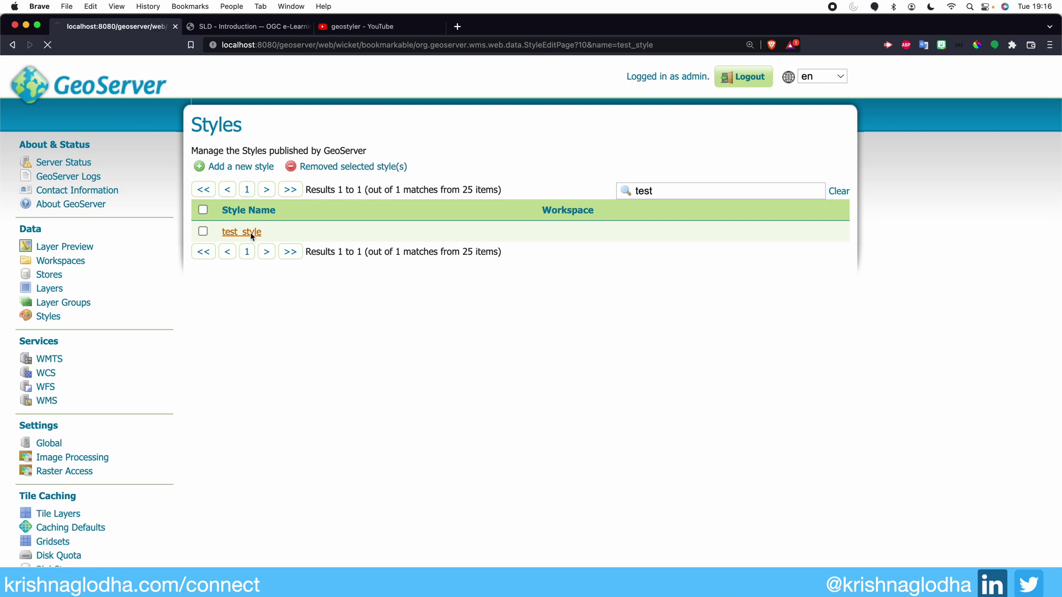
scroll(321, 214, down, 10)
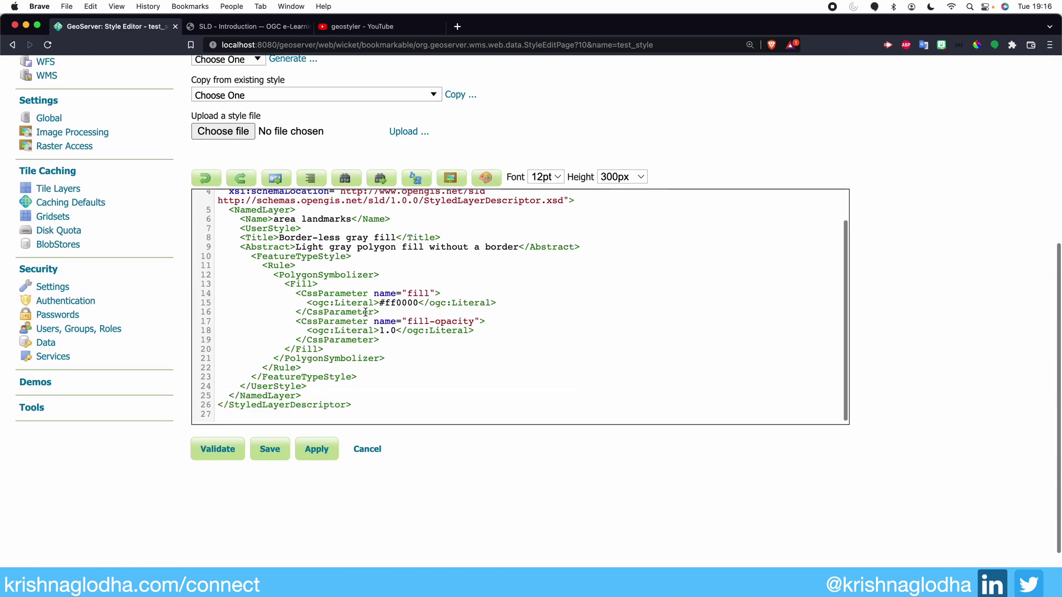
scroll(322, 442, up, 6)
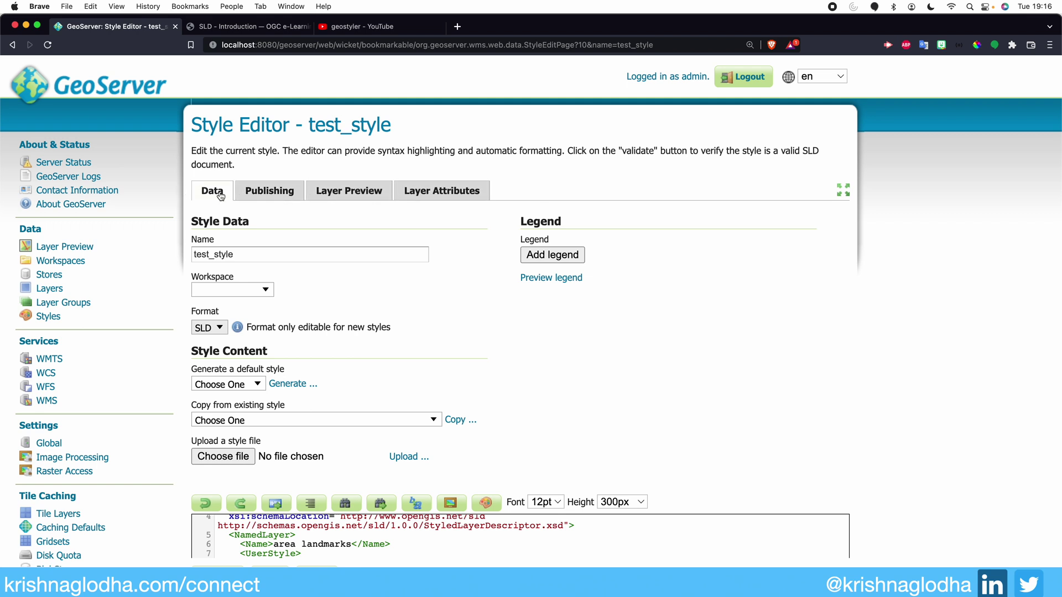
scroll(529, 350, down, 6)
scroll(529, 350, up, 7)
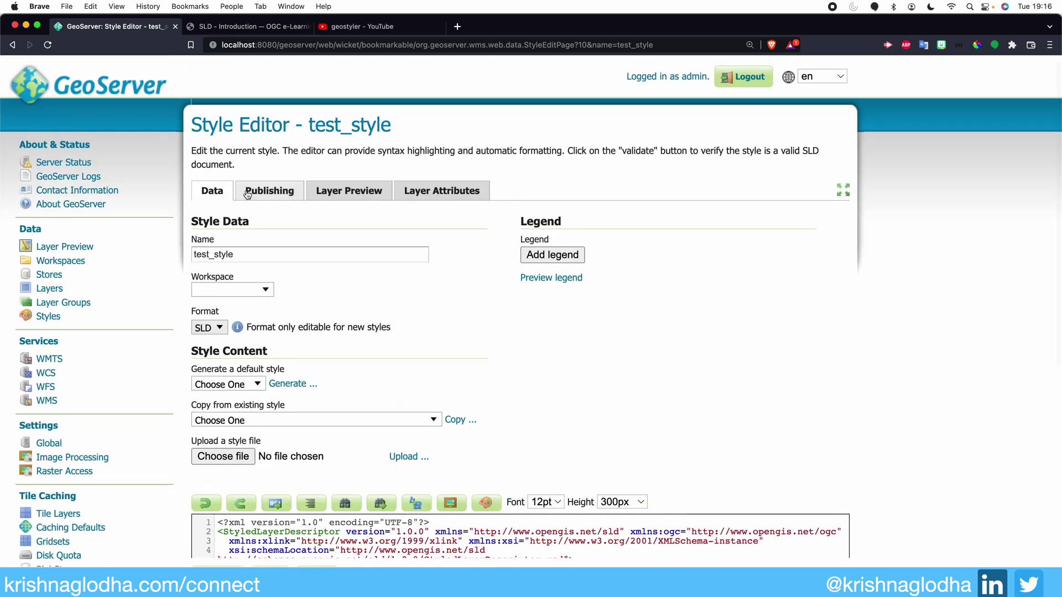
Publish test_style as the default style of the cities layer and as an associated style of ne_10m_airports, and apply.
click(248, 194)
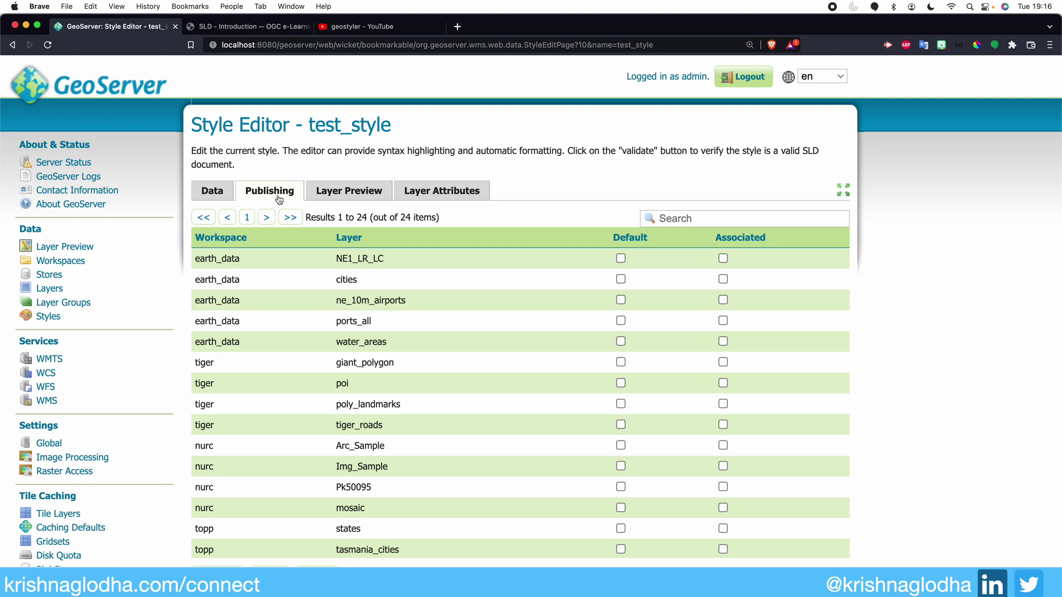
double_click(338, 281)
click(620, 277)
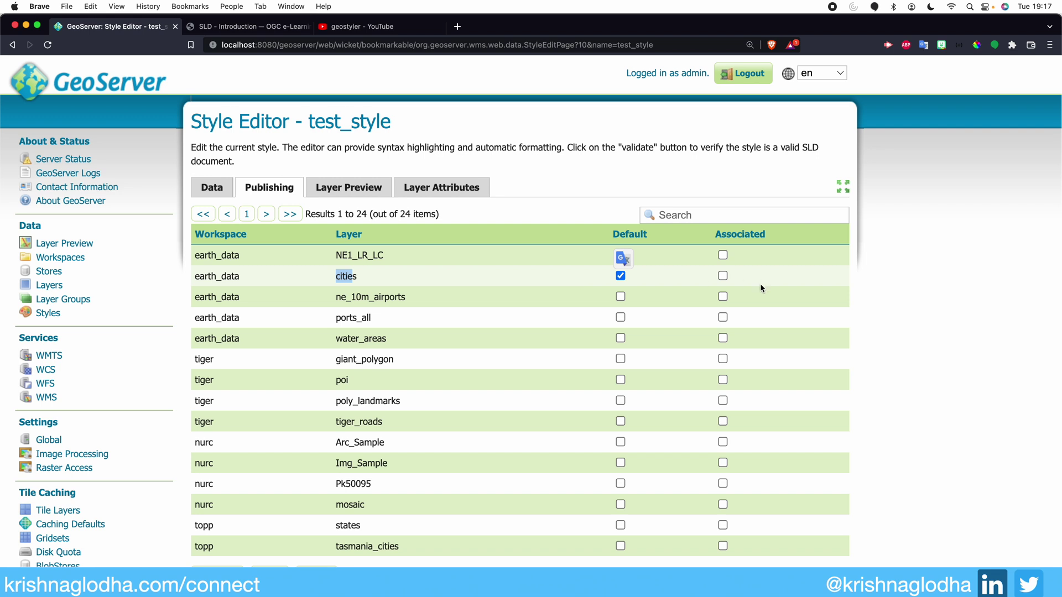
scroll(762, 284, down, 1)
click(722, 292)
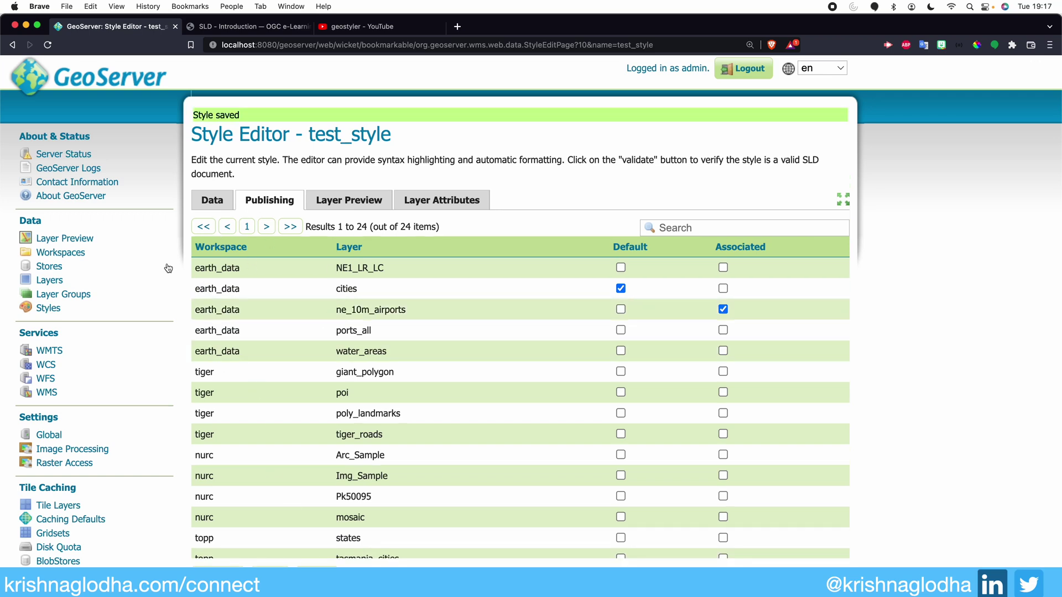
Preview test_style on the earth_data:ports_all layer and look at its legend and SLD code.
click(324, 201)
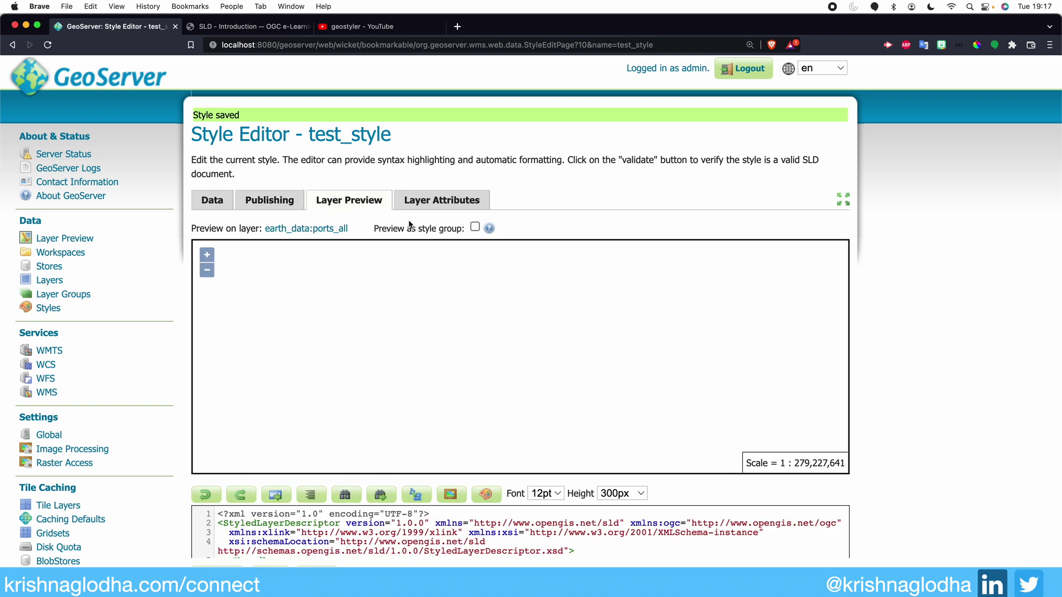
scroll(412, 225, down, 2)
scroll(582, 167, down, 1)
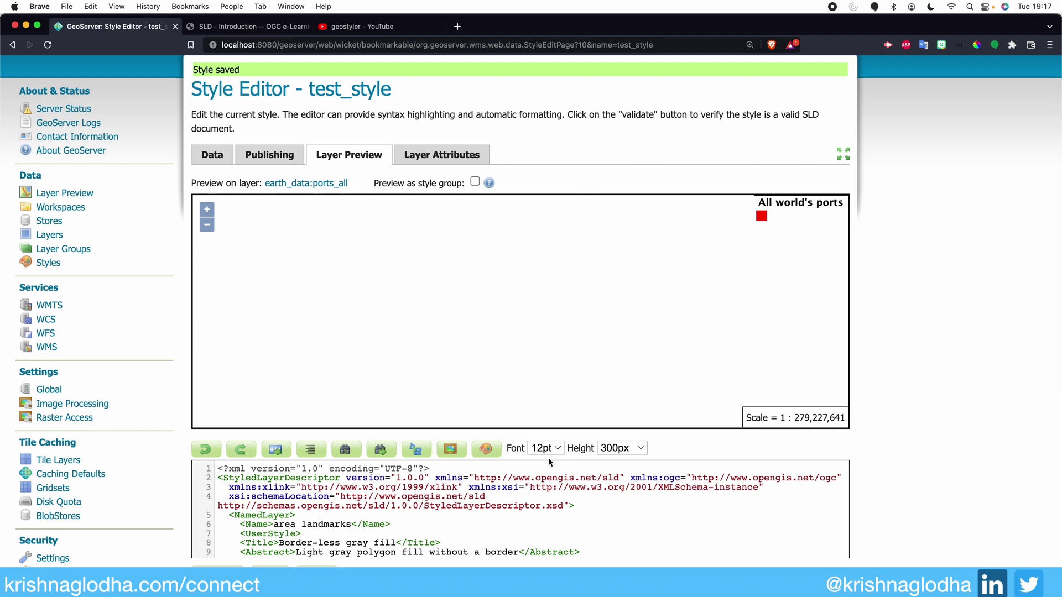
scroll(536, 424, down, 6)
scroll(478, 379, up, 2)
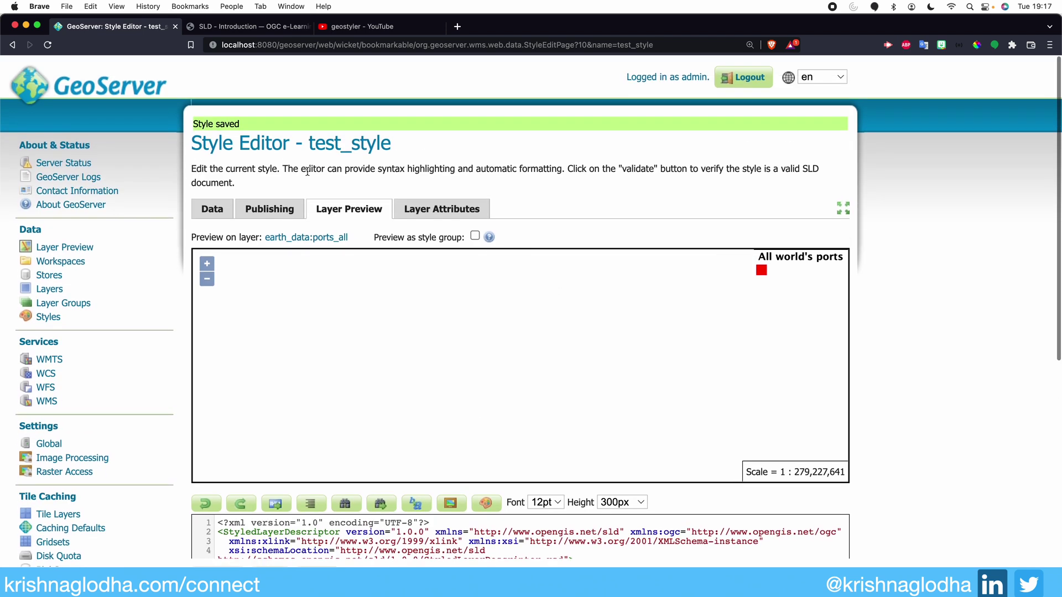
Generate a default Point style in test_style, replacing the current code, and apply it.
click(210, 207)
scroll(305, 355, down, 5)
scroll(306, 355, down, 1)
click(241, 182)
click(241, 230)
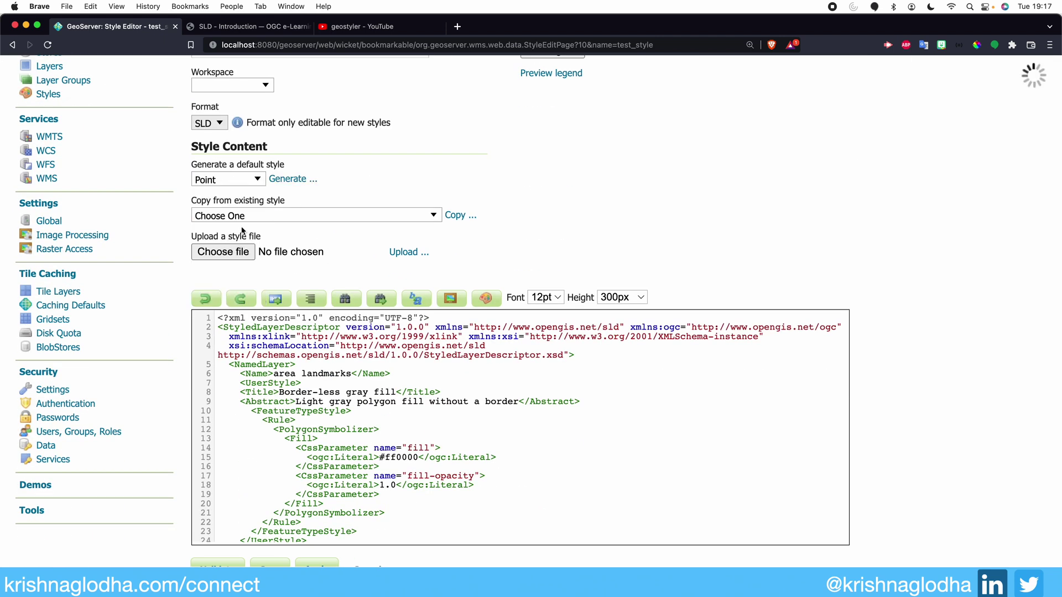
click(289, 180)
click(623, 108)
scroll(348, 544, down, 4)
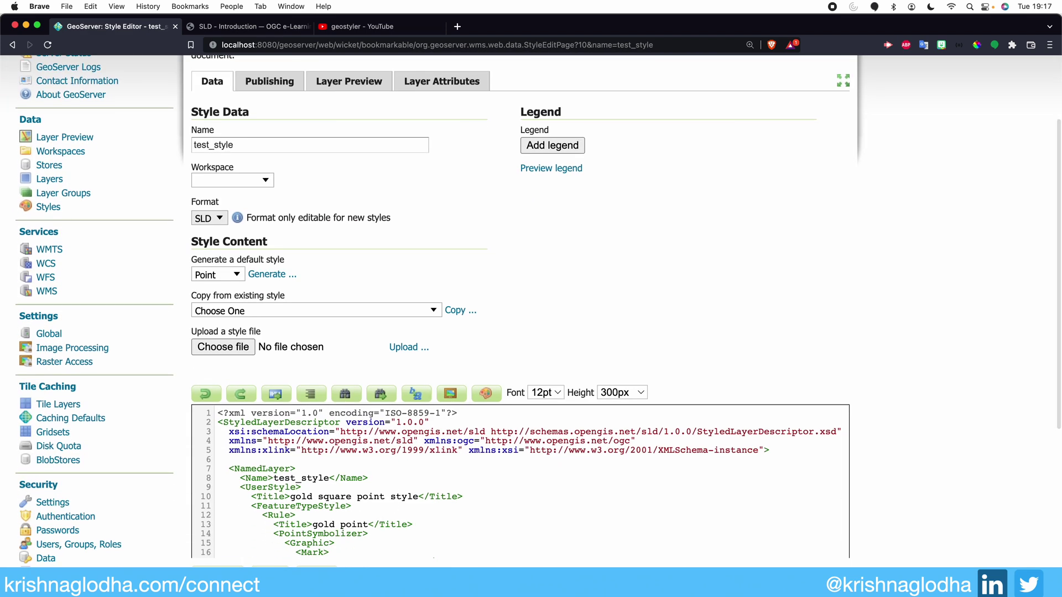
scroll(519, 325, up, 1)
Preview test_style on the earth_data:cities layer instead of ports_all.
click(363, 105)
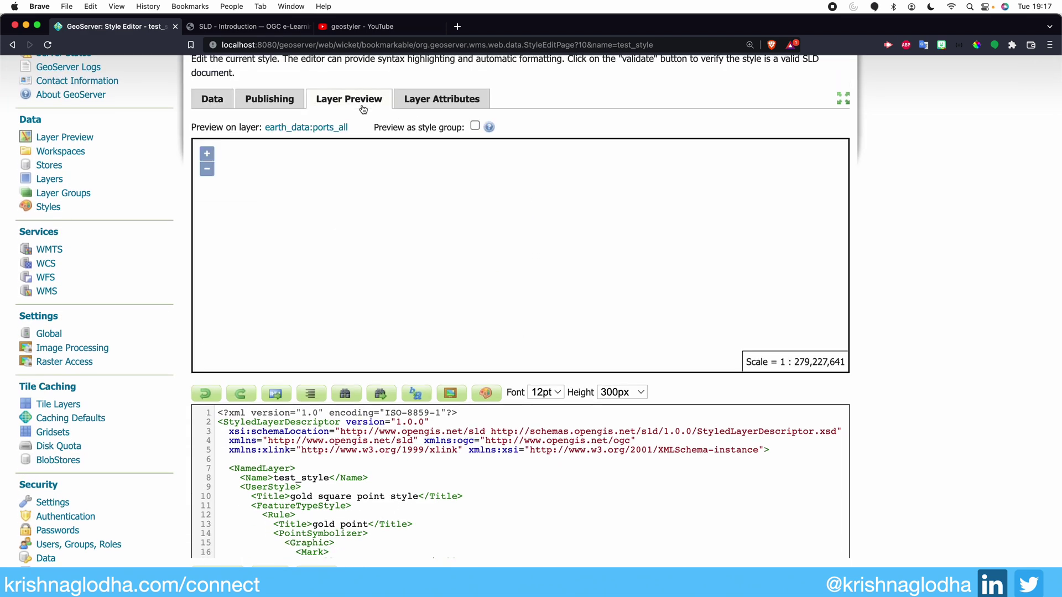
click(334, 131)
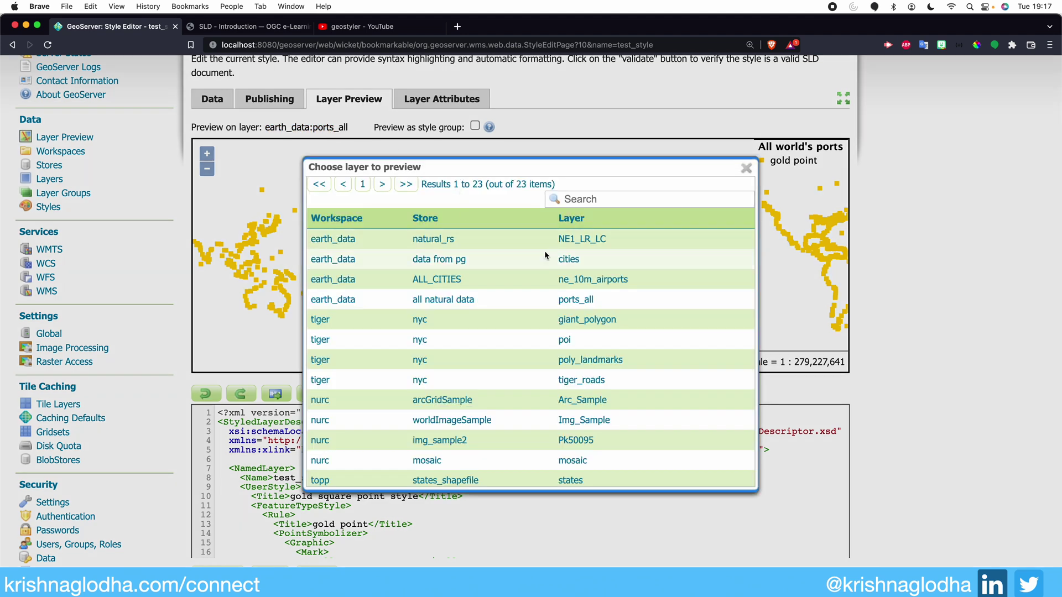
click(560, 260)
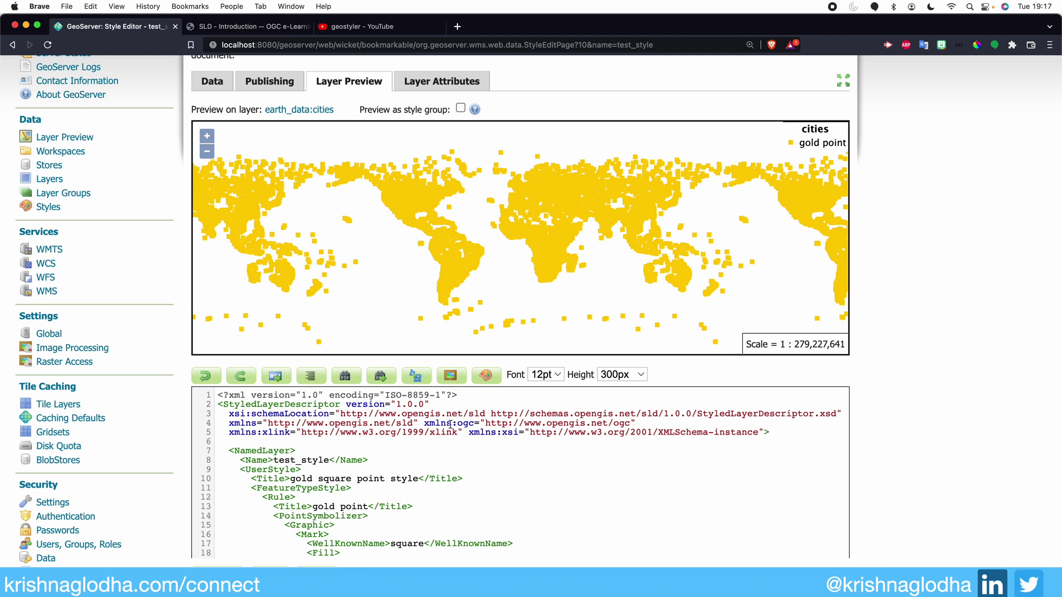
scroll(852, 102, up, 1)
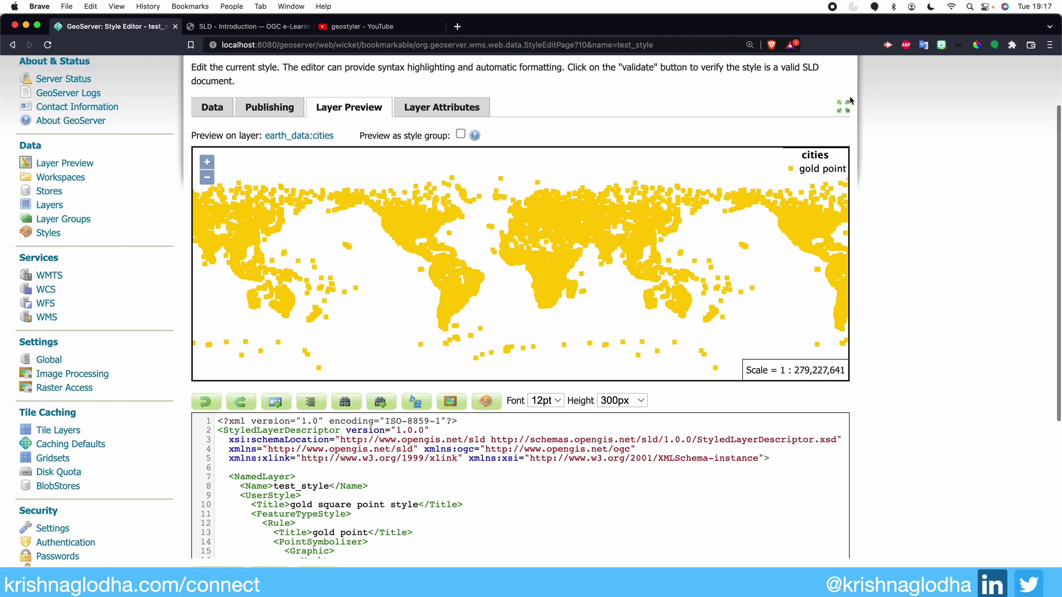
Expand the style editor to full screen, set the point fill colour to #f00 in test_style's SLD, validate it and save the style.
click(845, 105)
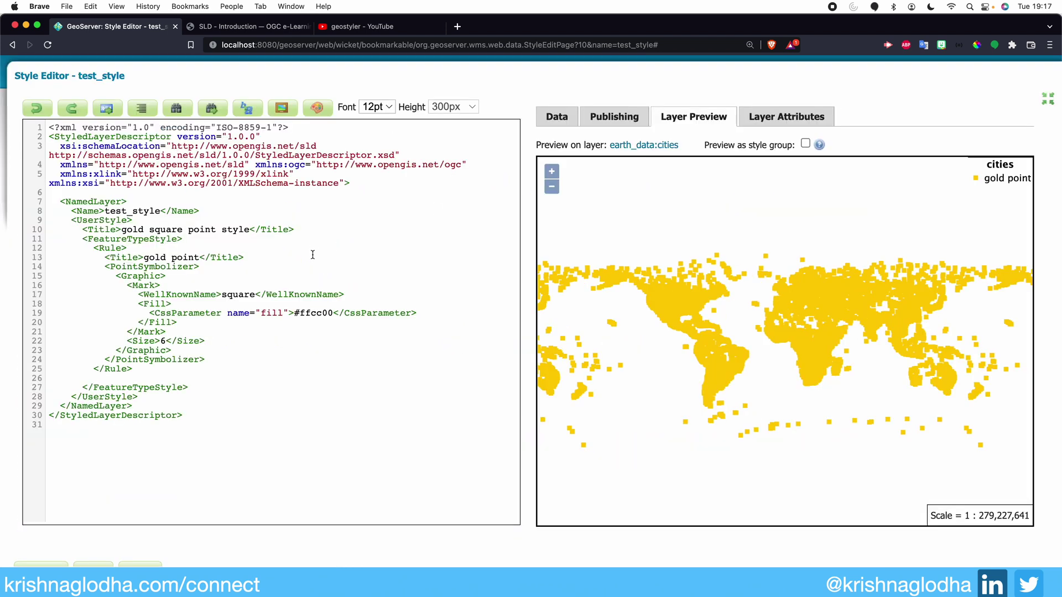
double_click(307, 313)
text(f00)
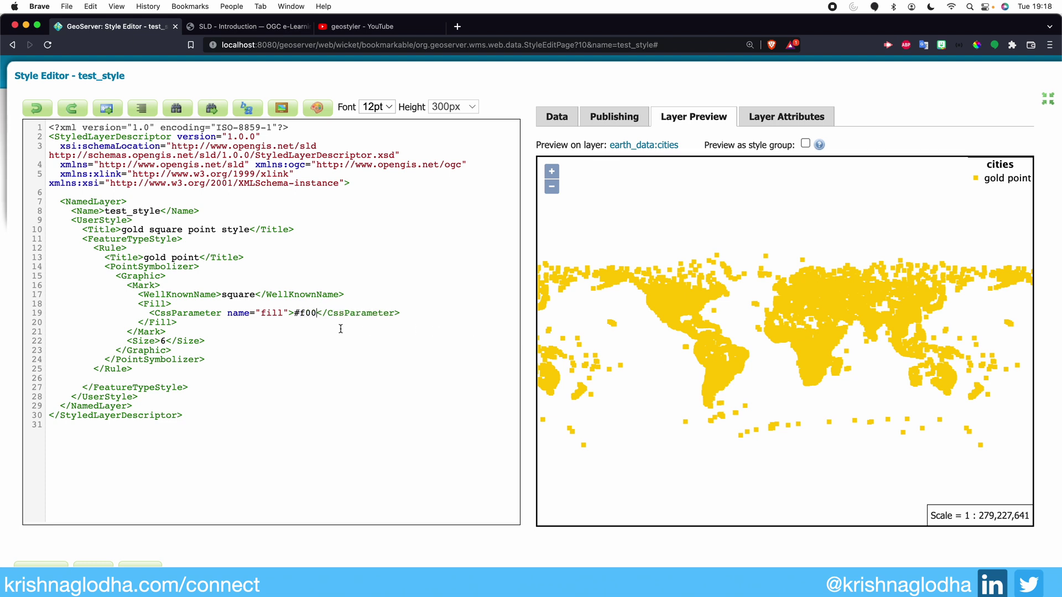
click(41, 565)
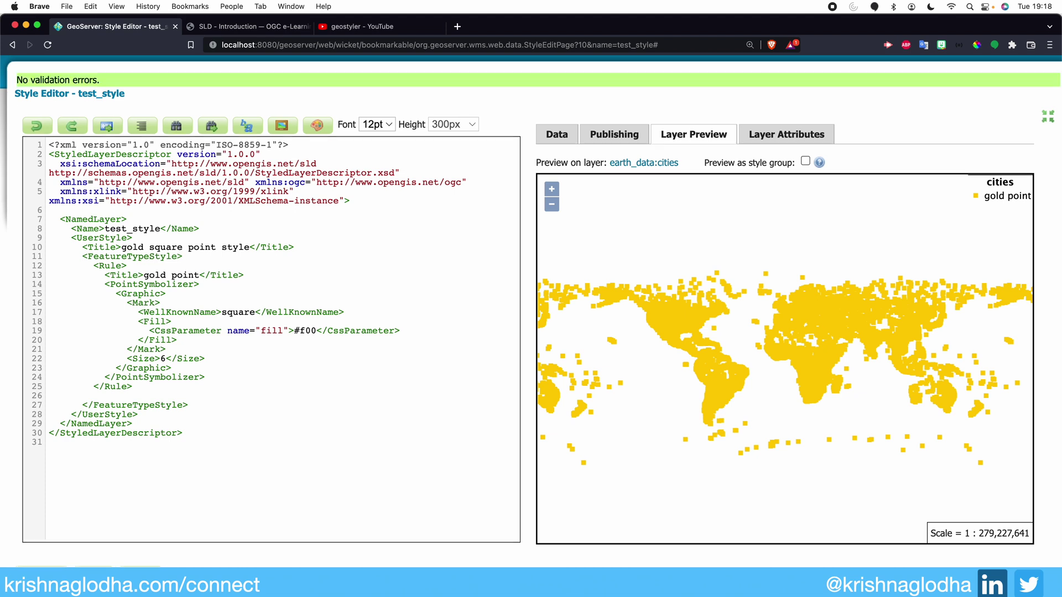
click(93, 569)
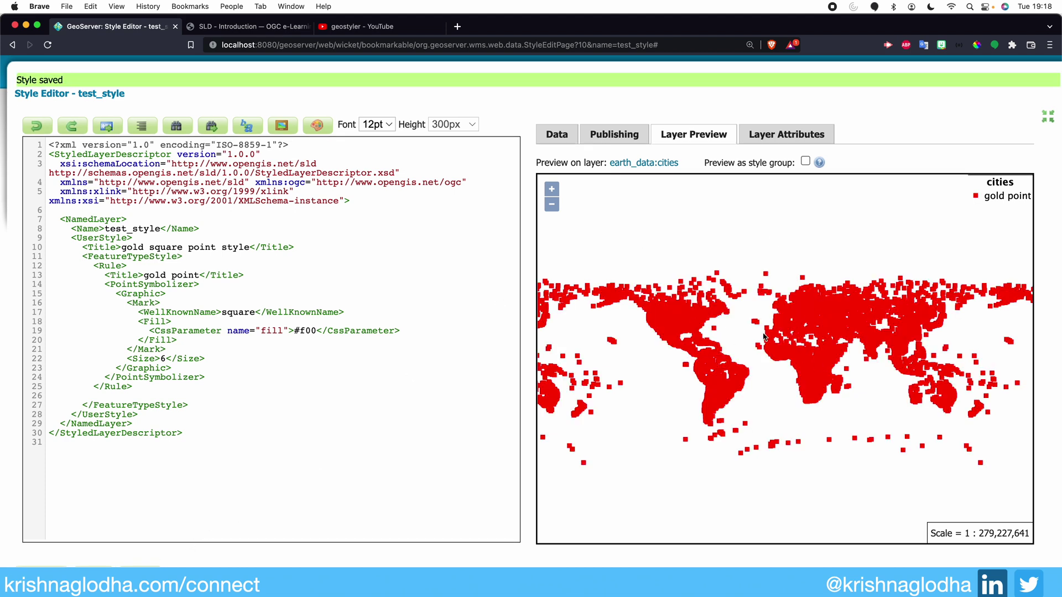
Inspect the styled cities points in the layer preview at several zoom levels, with a brief look at the layer's attributes.
scroll(819, 369, up, 3)
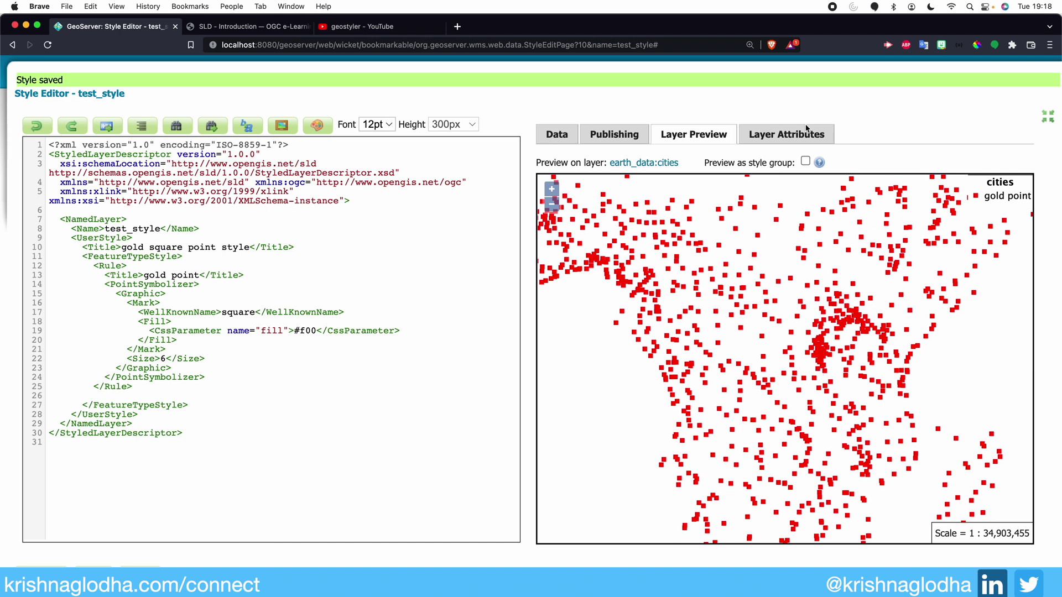
click(805, 133)
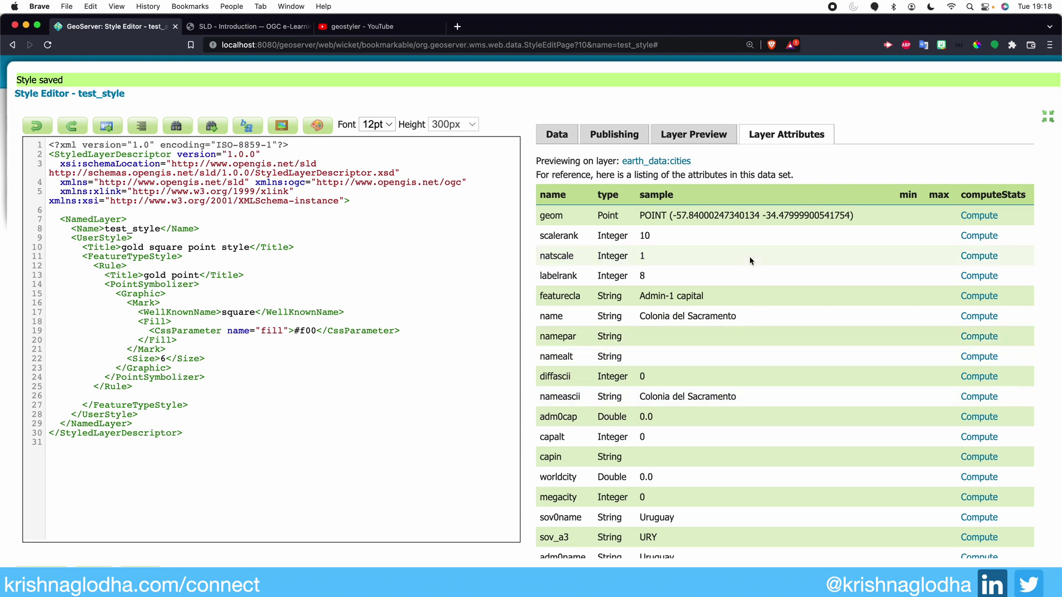
click(711, 133)
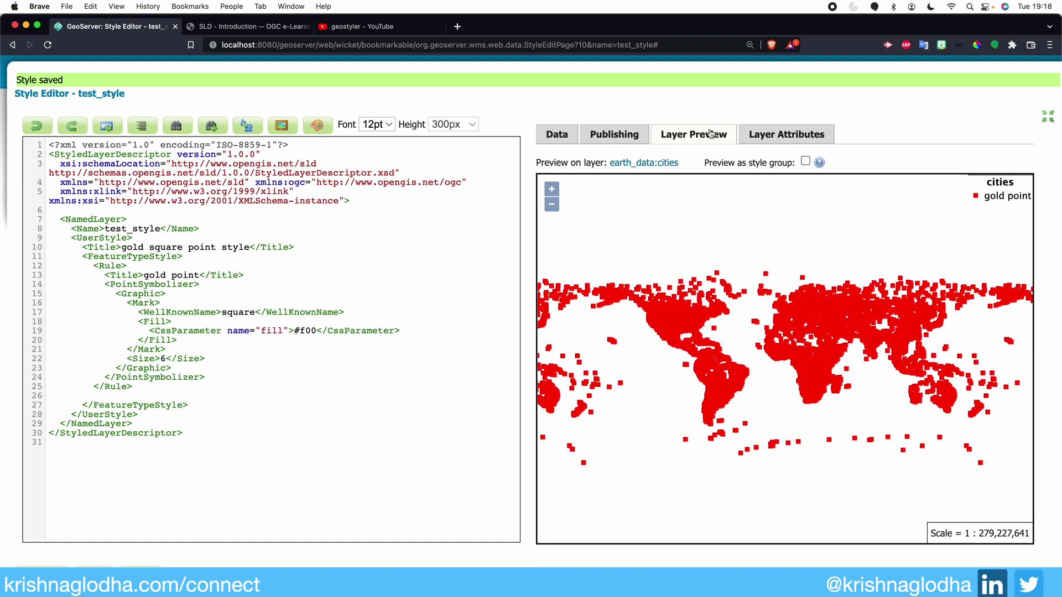
scroll(842, 370, up, 3)
scroll(843, 372, down, 3)
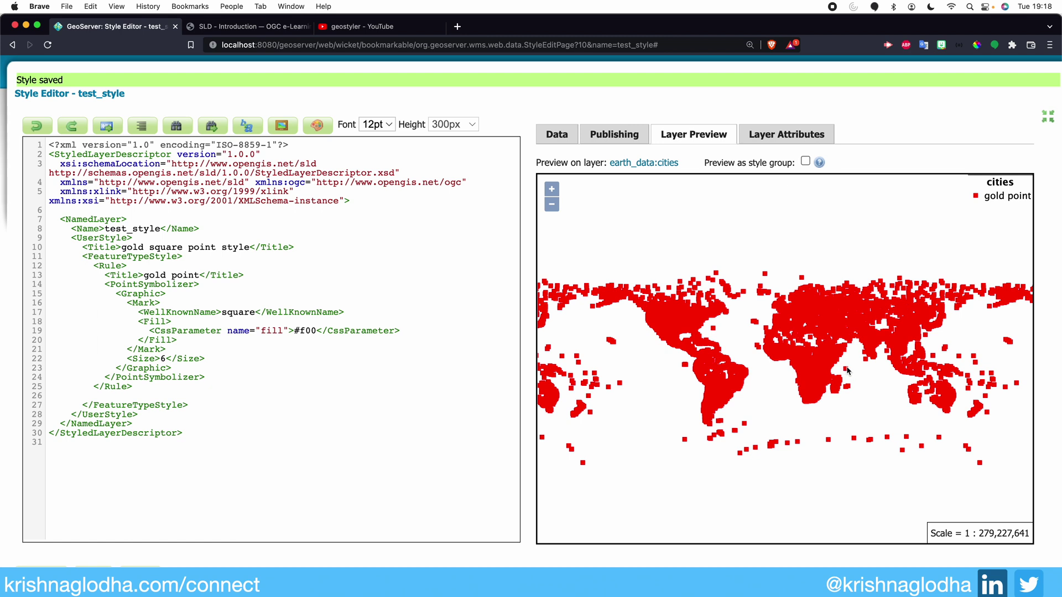
scroll(867, 365, up, 2)
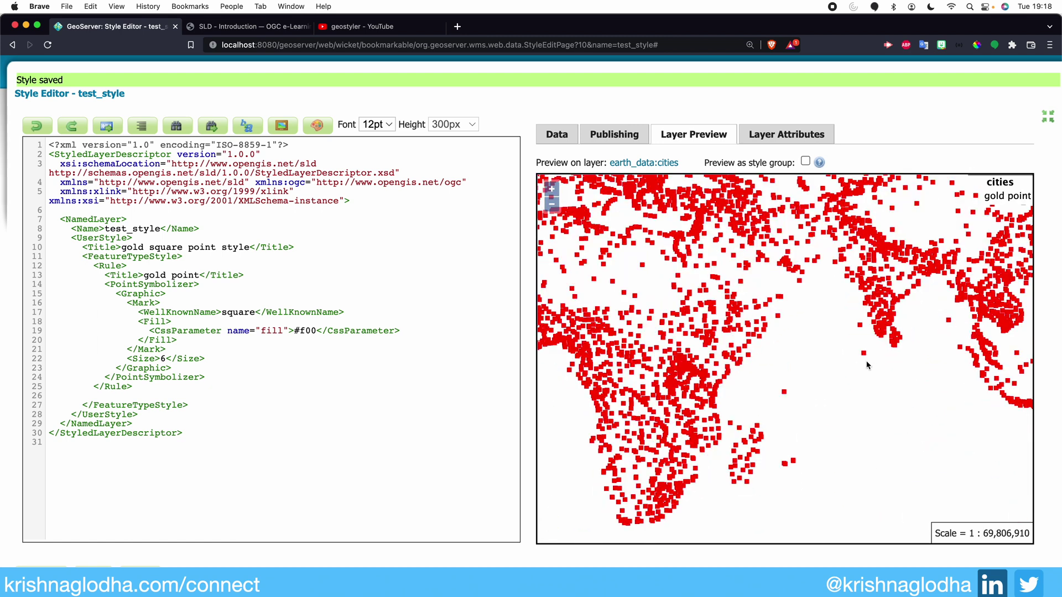
scroll(867, 365, down, 1)
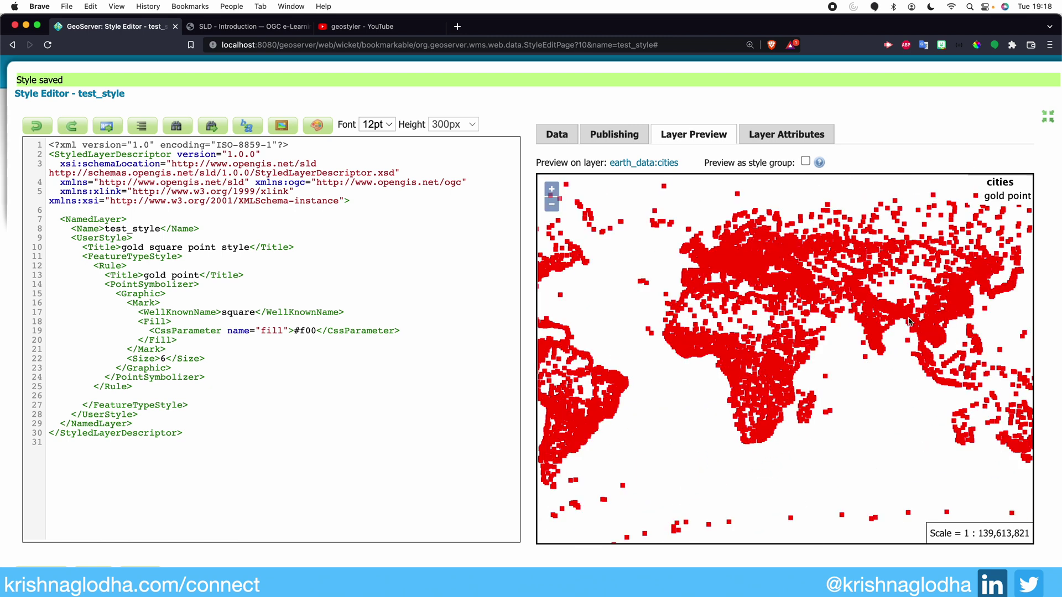
scroll(786, 364, up, 3)
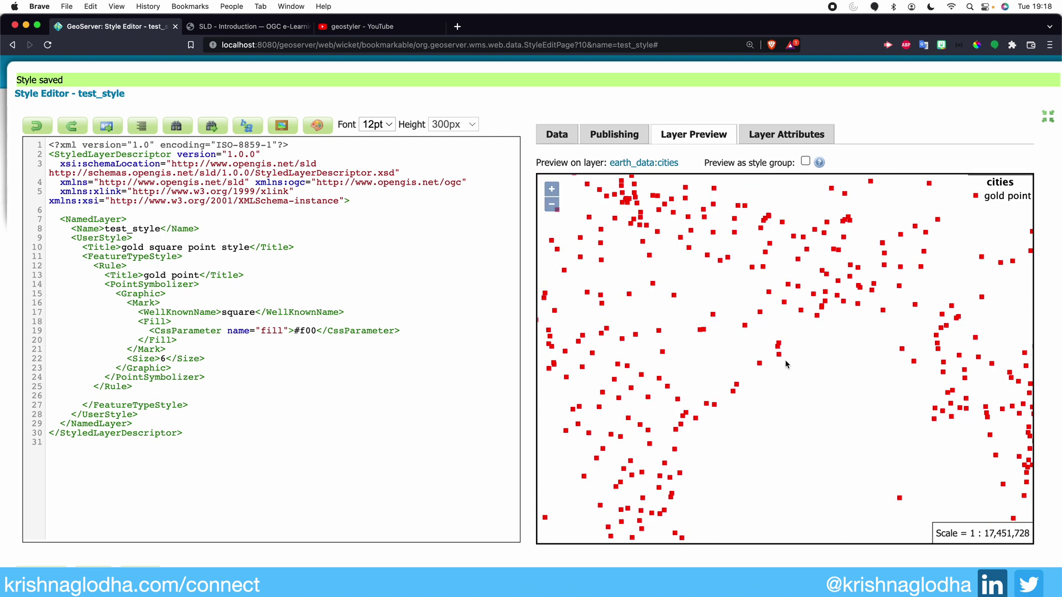
scroll(785, 359, down, 1)
scroll(806, 381, down, 1)
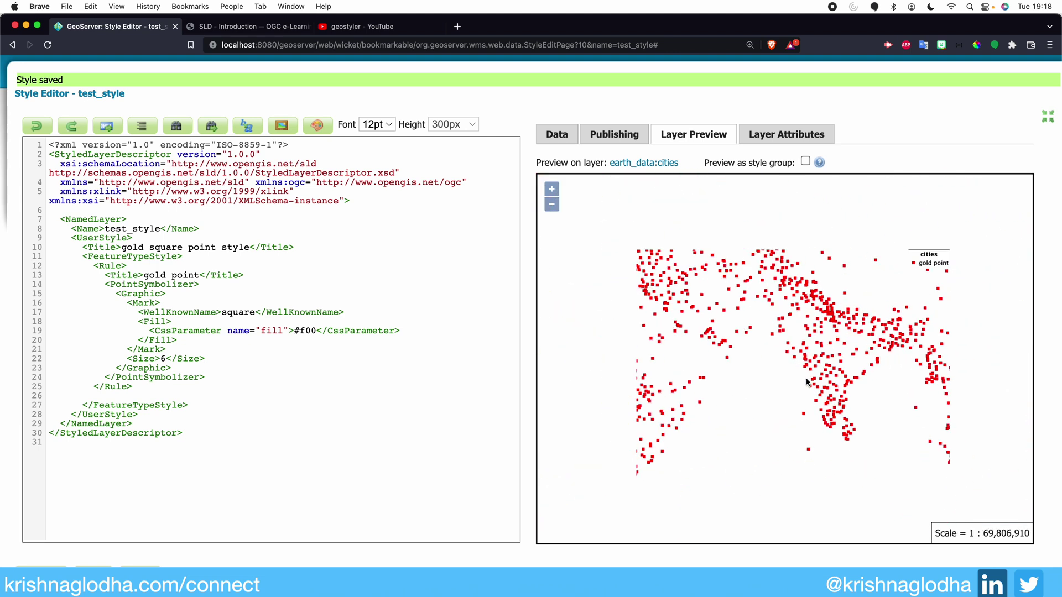
scroll(806, 381, down, 1)
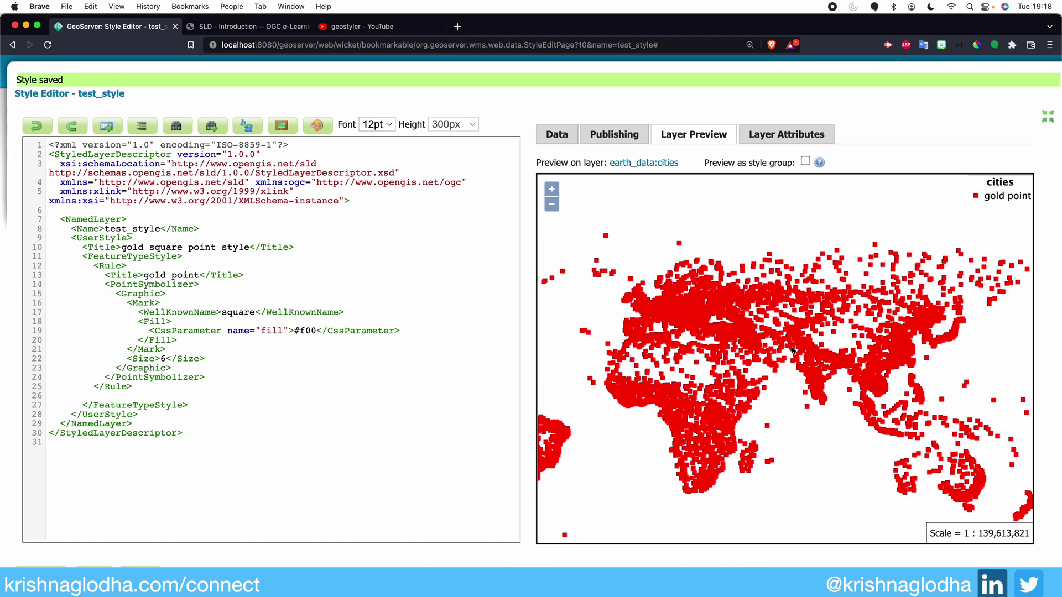
Examine the attribute listing of the earth_data:cities layer, including the namealt field, beside the SLD code.
click(791, 147)
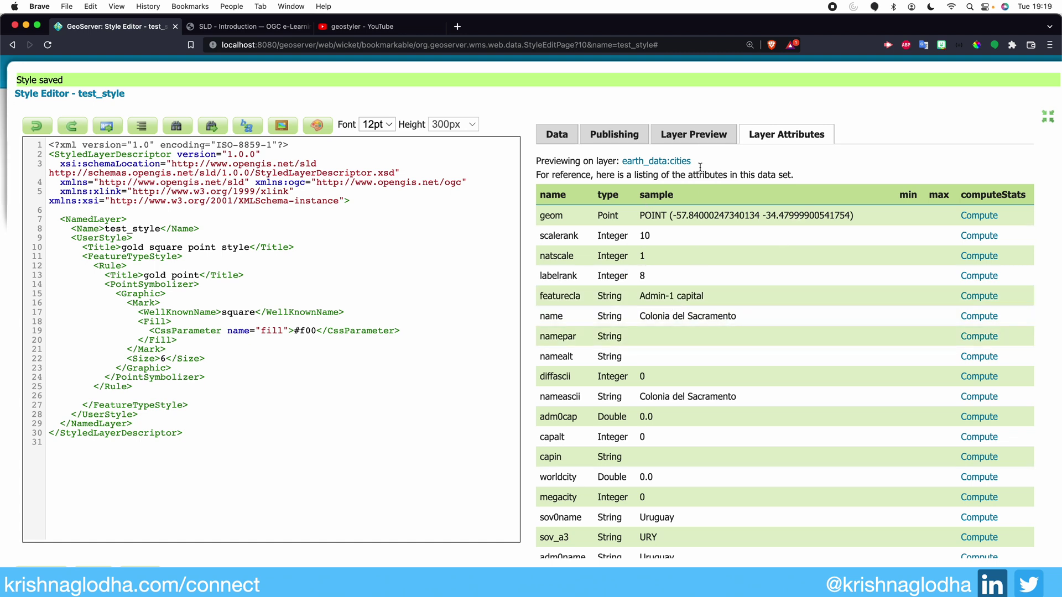
drag(691, 161, 670, 163)
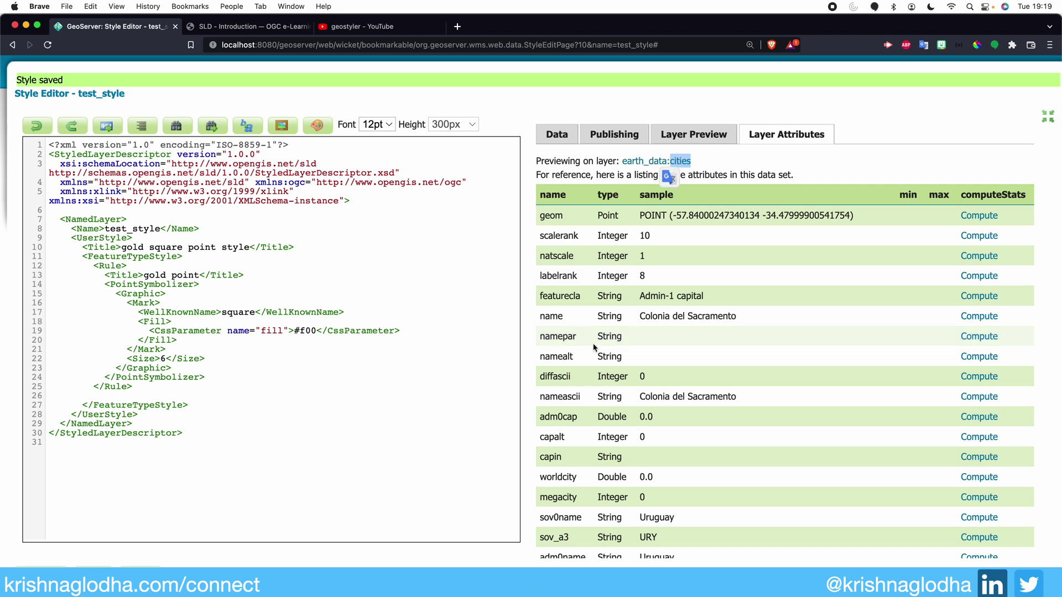
click(575, 359)
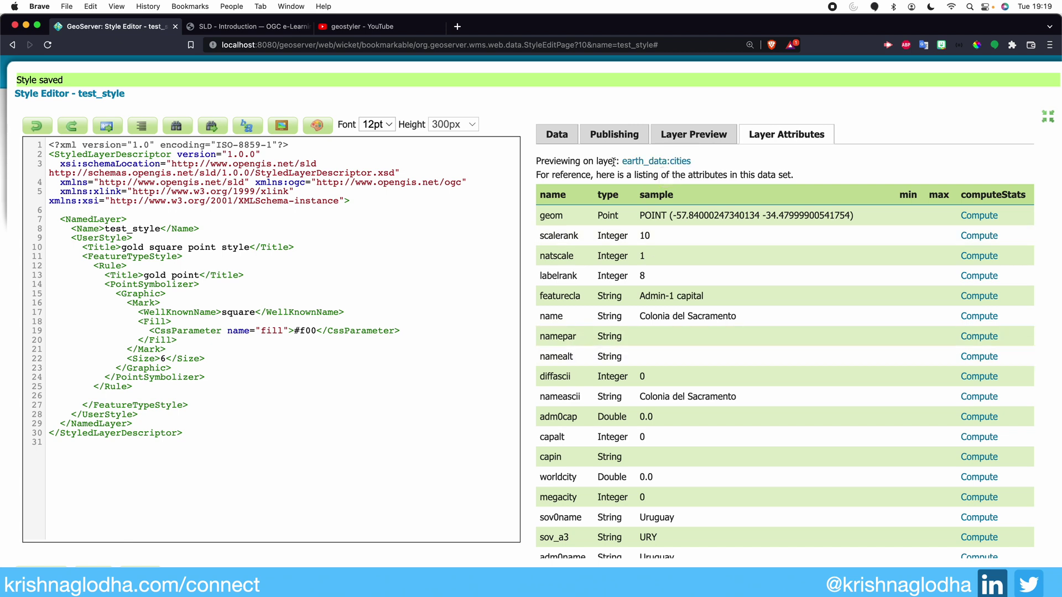
double_click(562, 355)
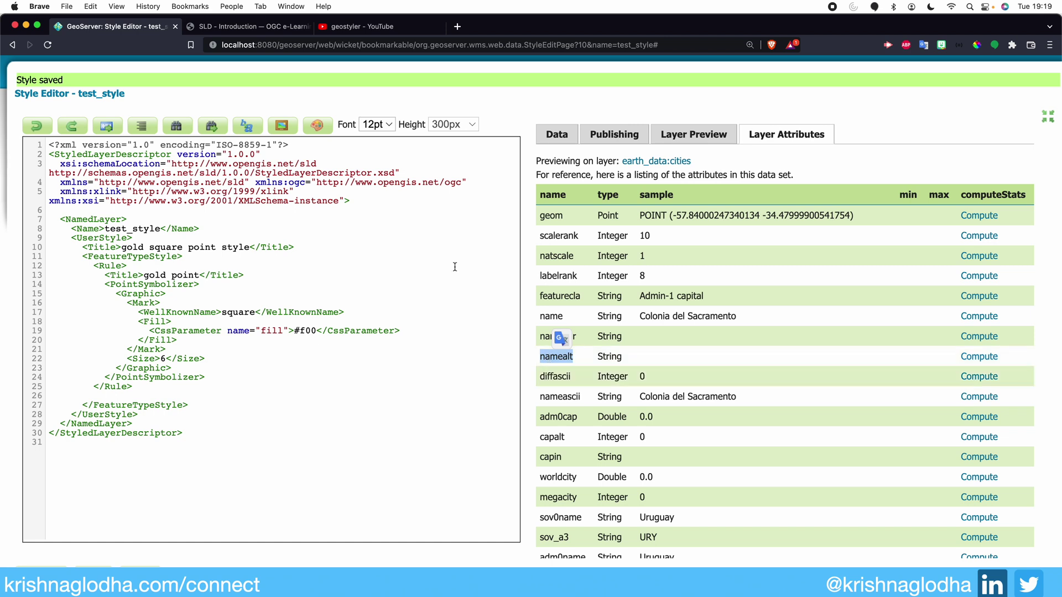
click(392, 287)
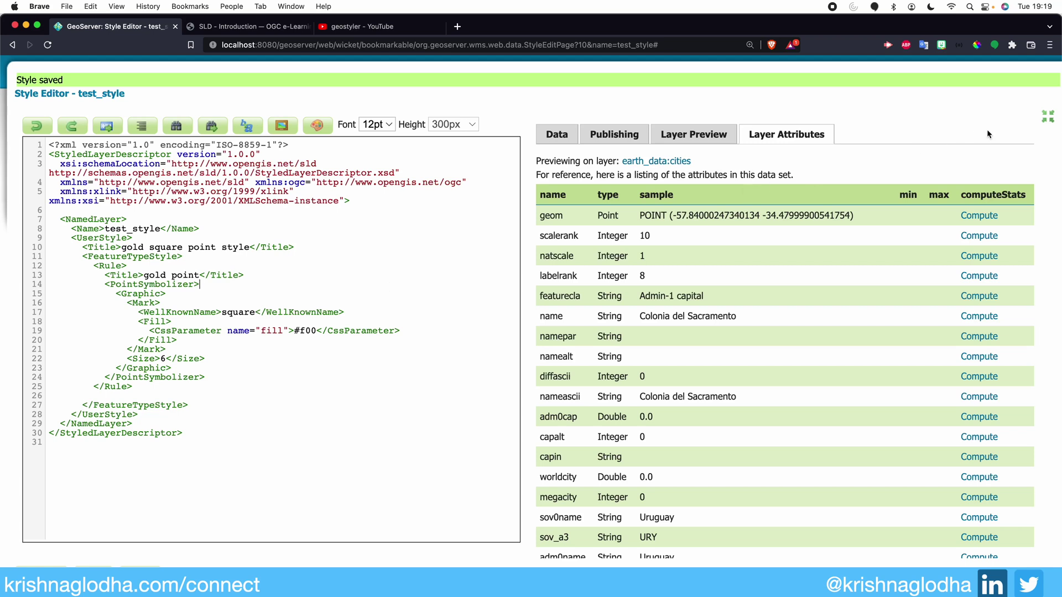
Exit the full-screen editor and look at the option for uploading a style file in test_style's data settings.
click(1047, 116)
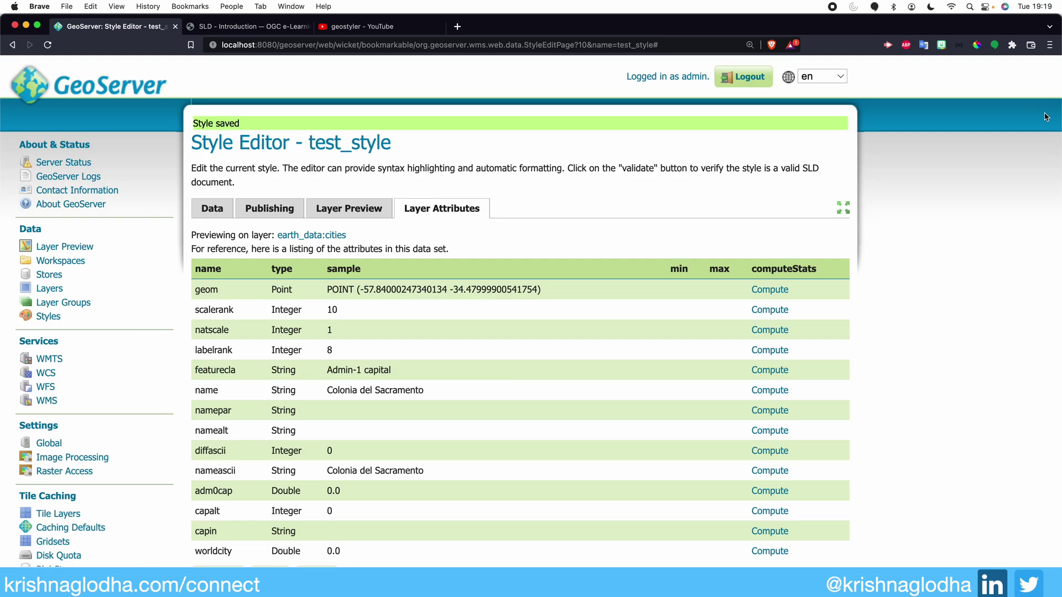
click(225, 211)
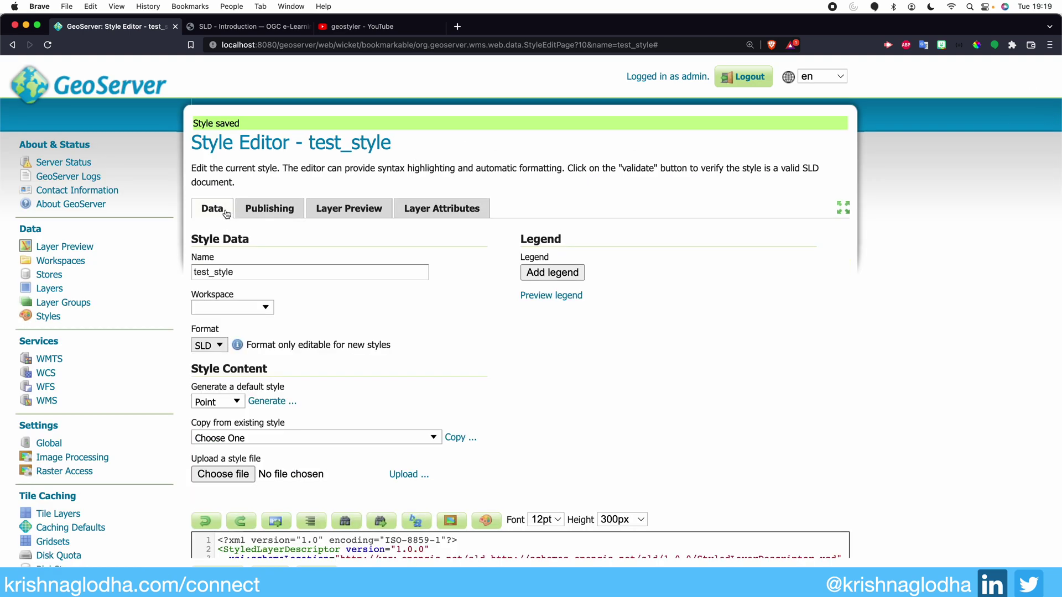
scroll(346, 380, down, 3)
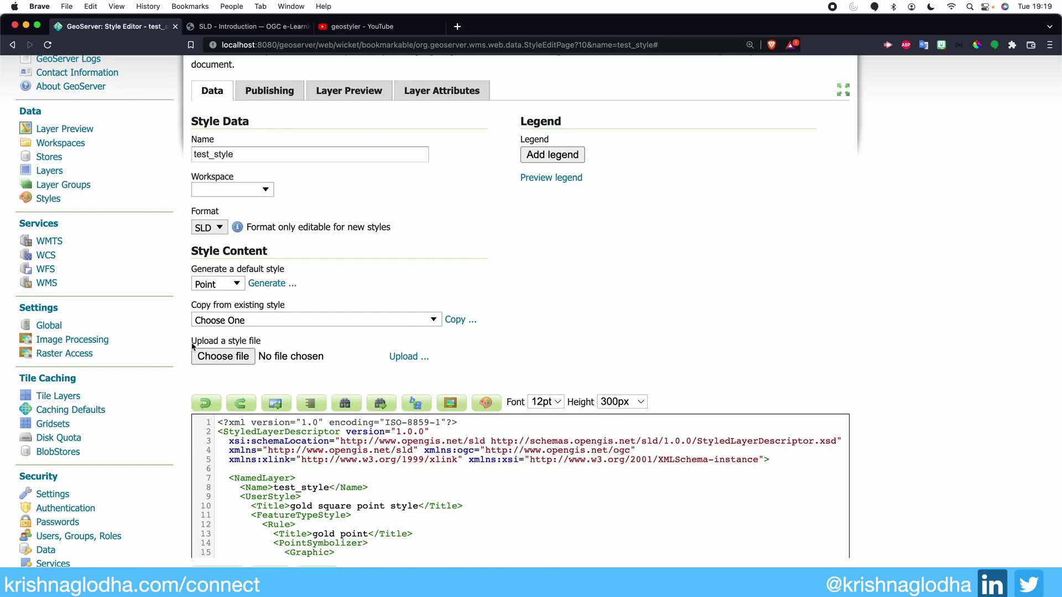
drag(192, 345, 272, 349)
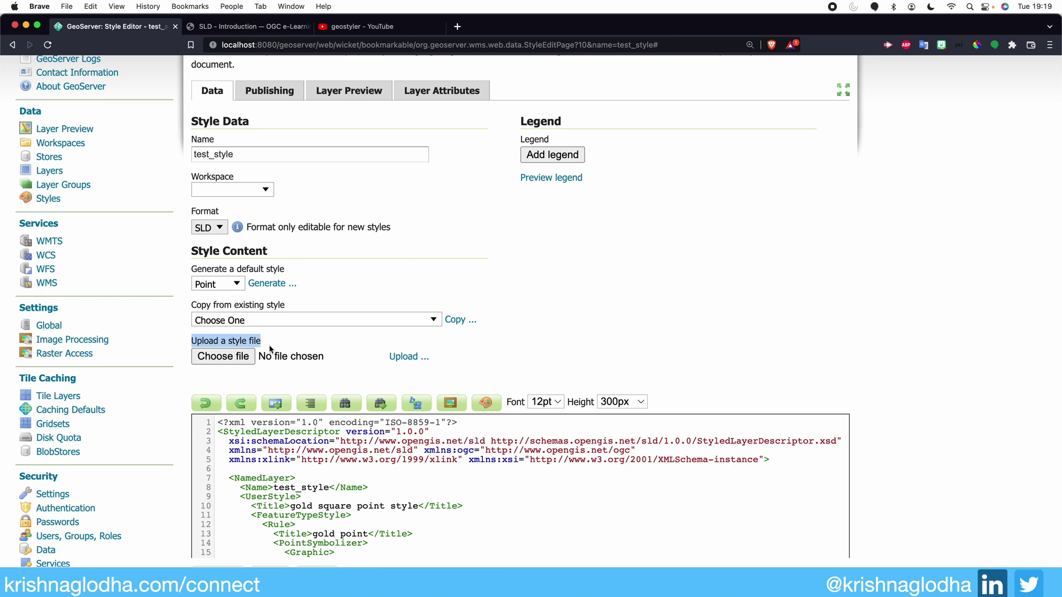
click(276, 348)
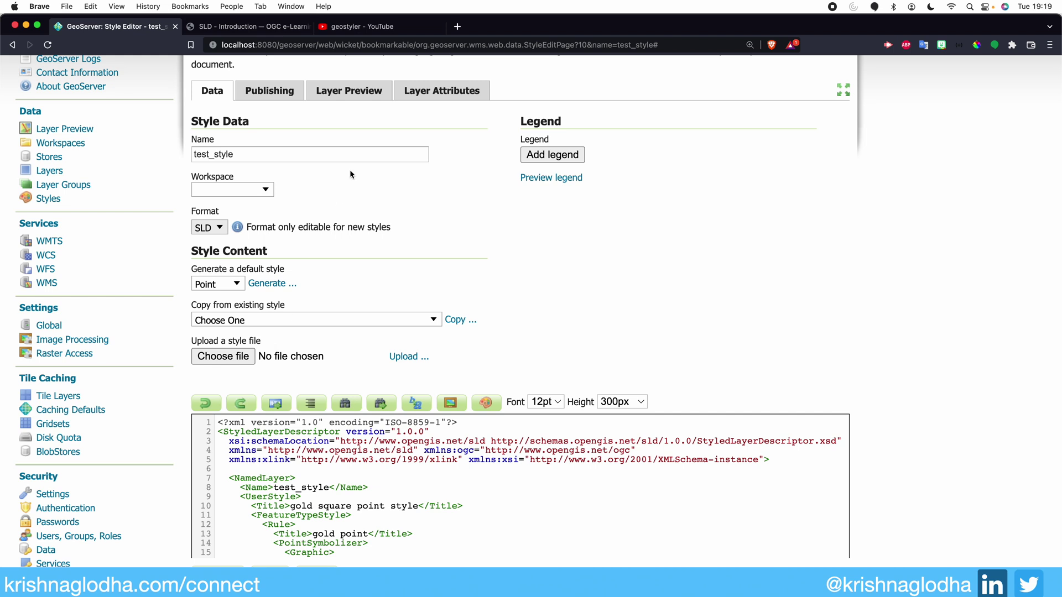
Check the YouTube results for geostyler, and open the GeoStyler website from a web search for geostyler in a new browser page.
click(367, 27)
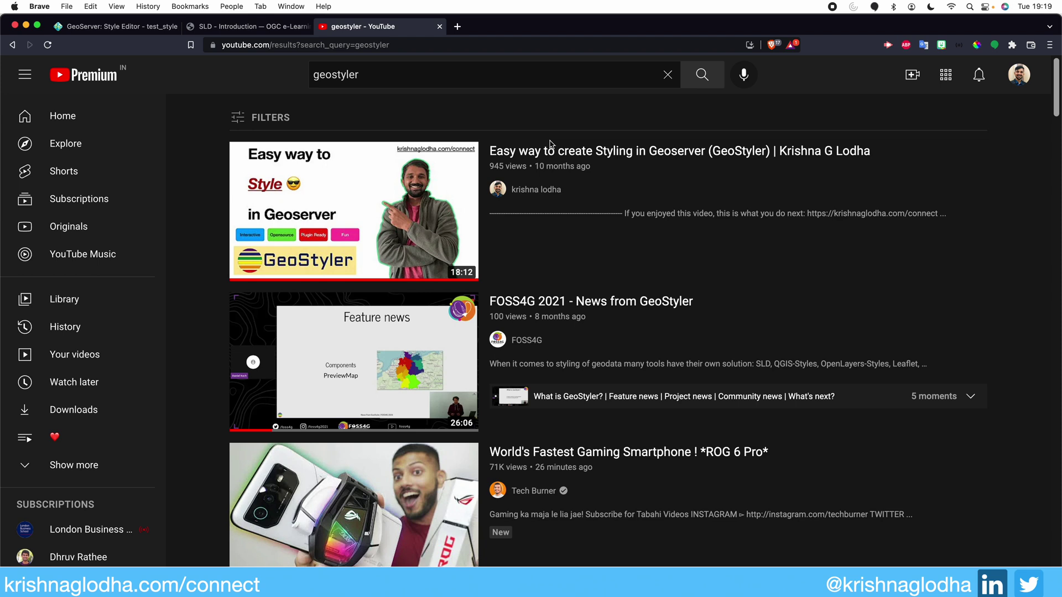
mouse_move(443, 217)
click(457, 26)
text(geo)
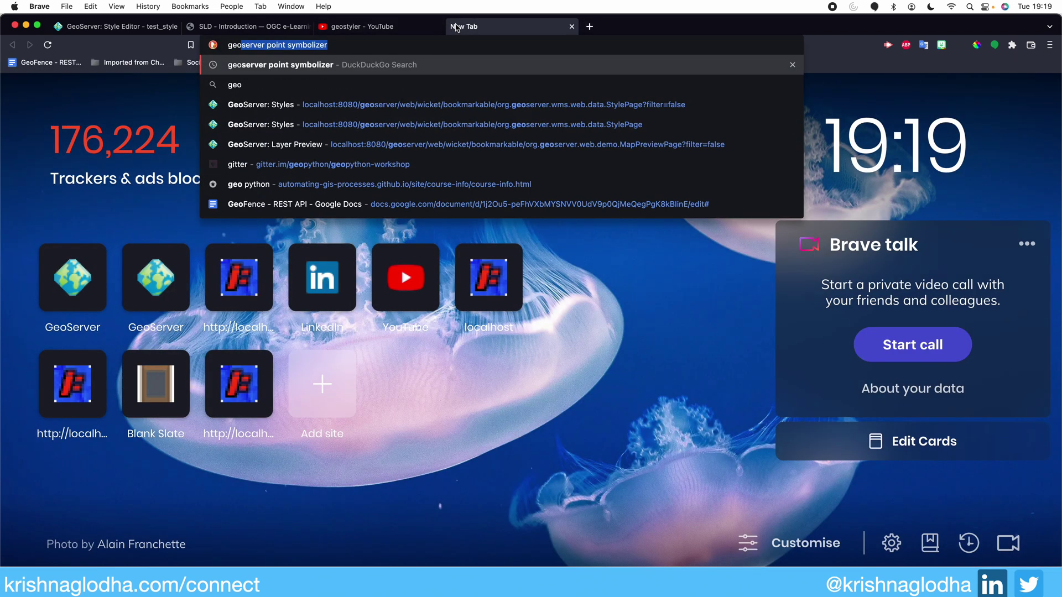
text(srt)
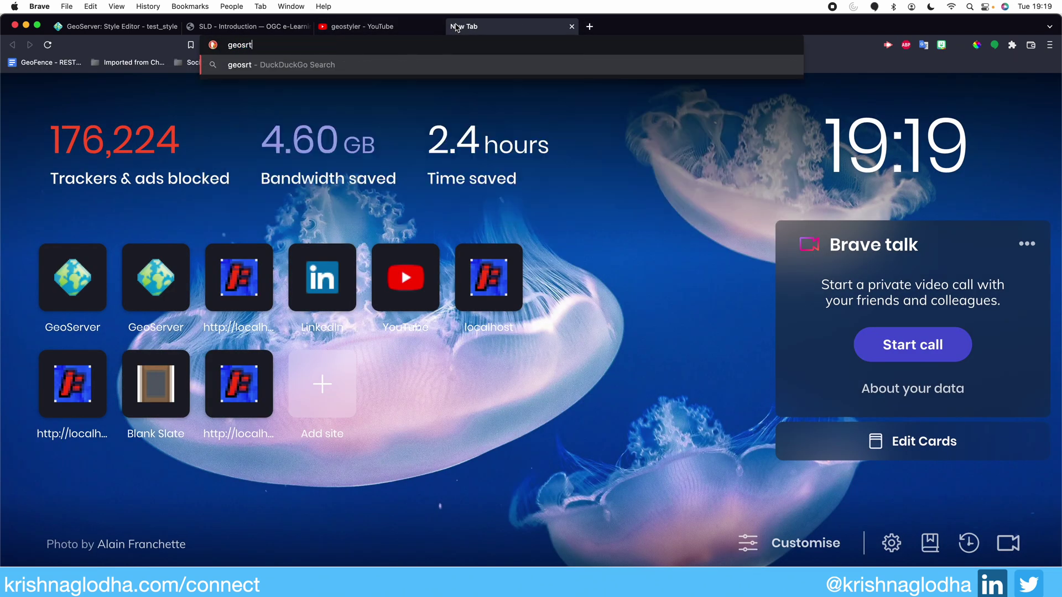
key(BackSpace)
key(BackSpace)
text(tyler)
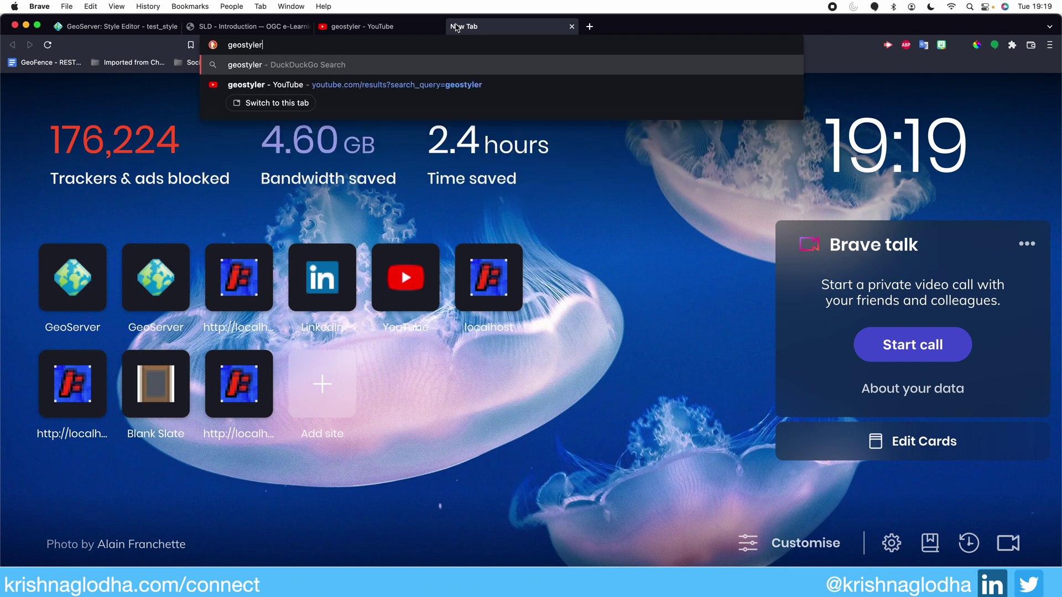
key(Return)
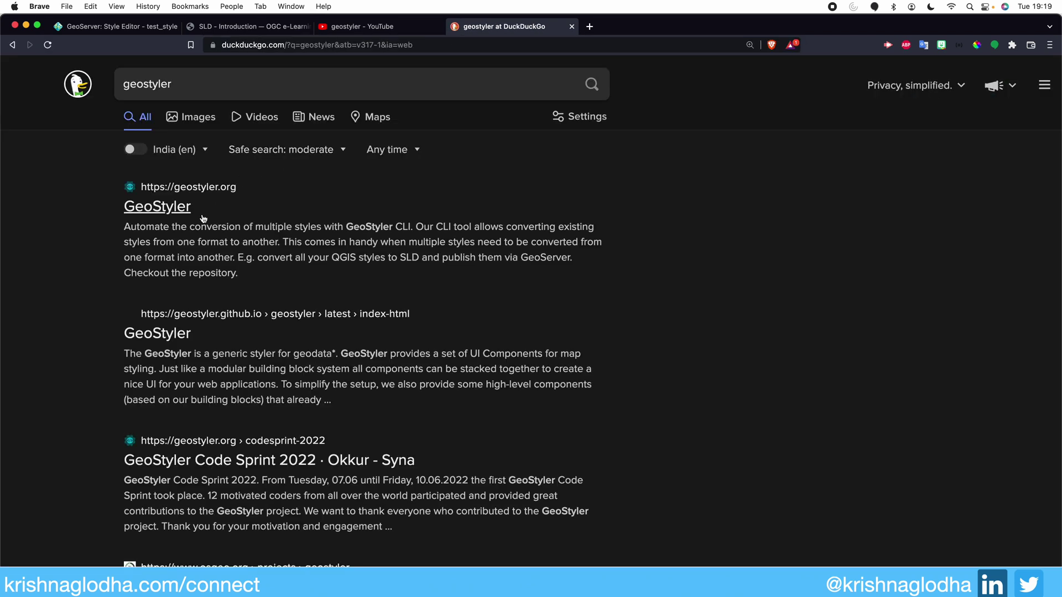
click(187, 213)
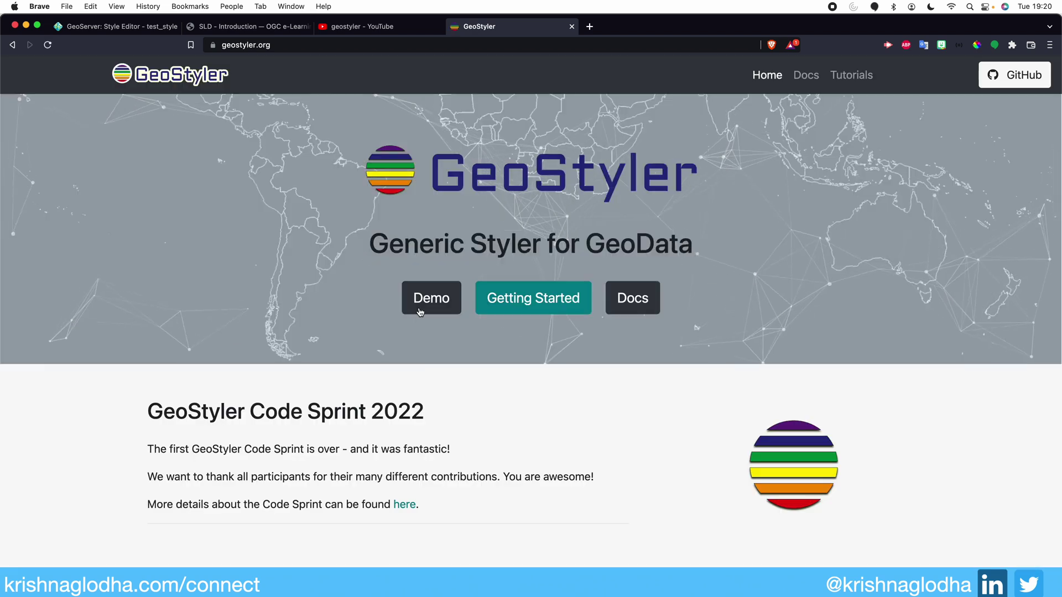
Open the GeoStyler demo and examine Rule 1's filter editor with its comparison operators and the SLD code beside it.
click(409, 302)
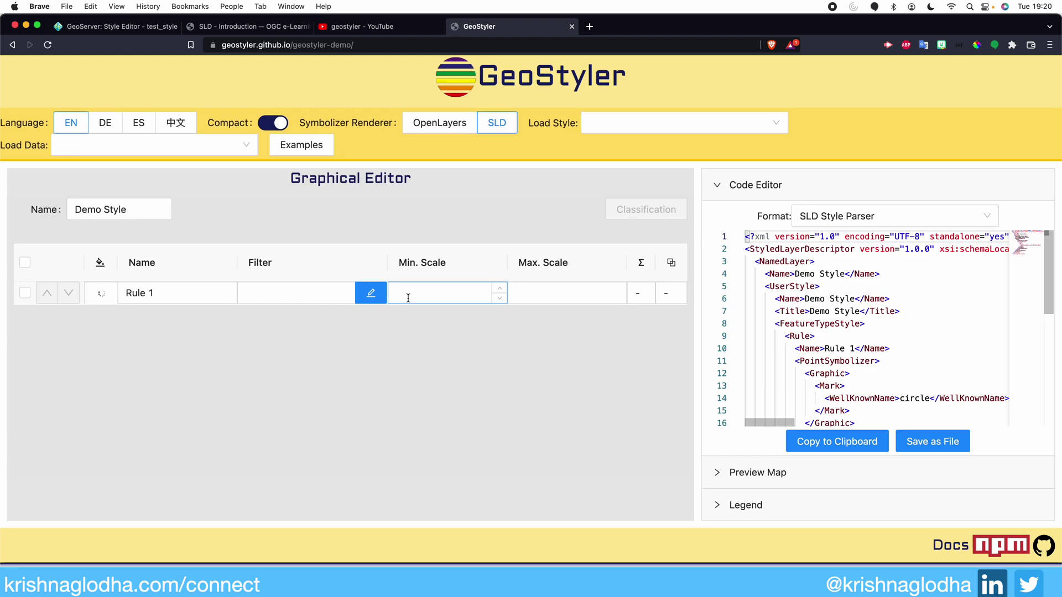
click(371, 292)
click(516, 338)
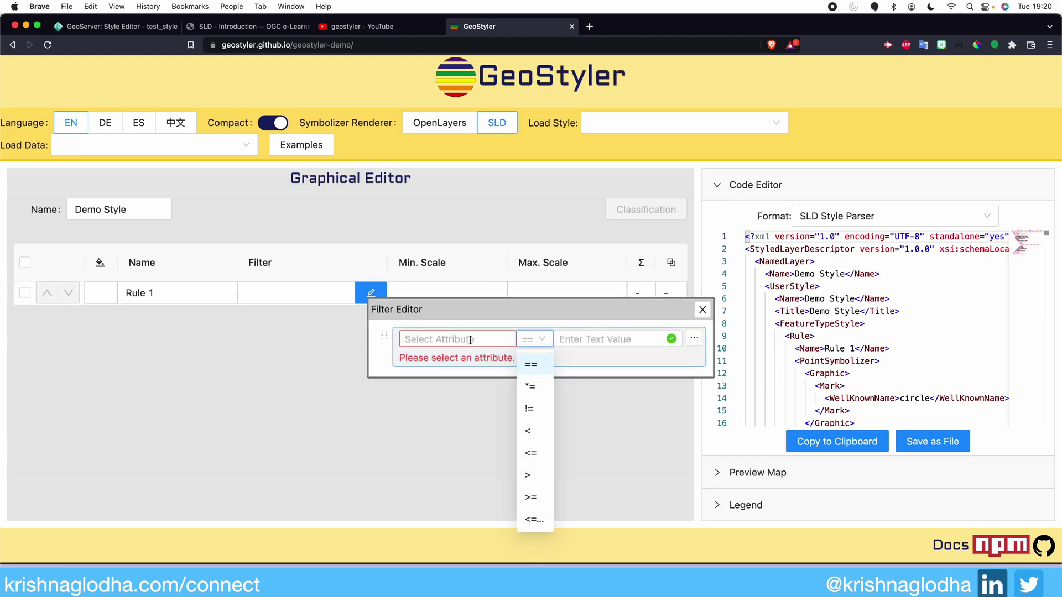
click(528, 358)
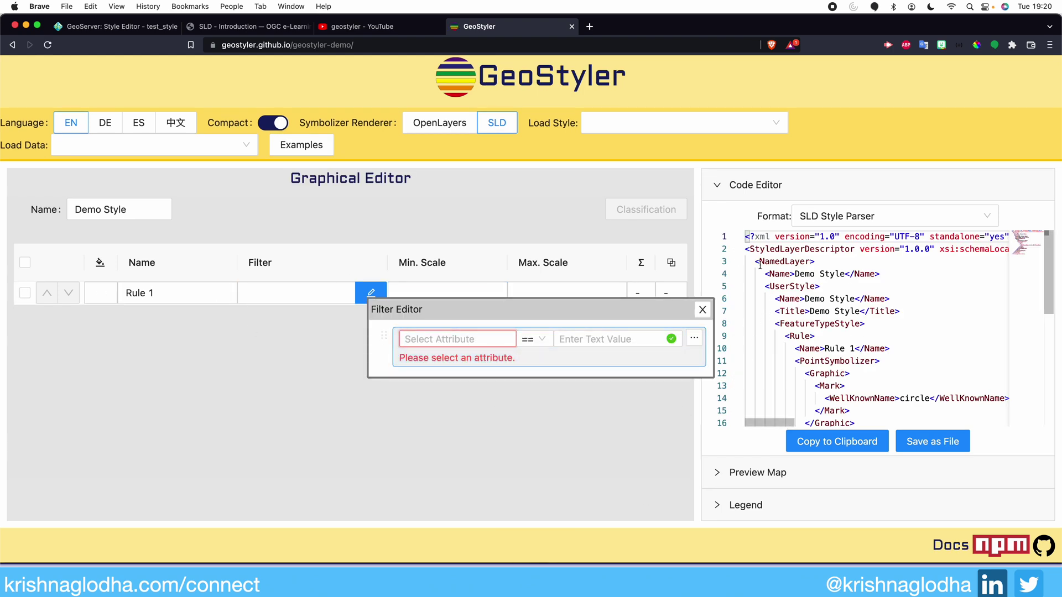
drag(755, 261, 797, 385)
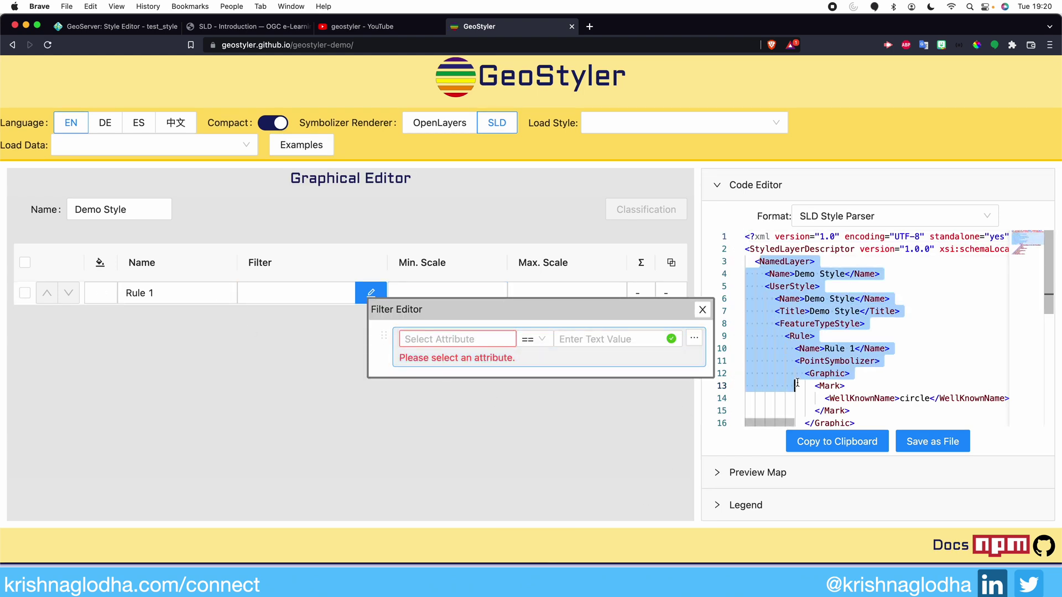
Return to the YouTube results for geostyler and preview the video "Easy way to create Styling in Geoserver (GeoStyler)".
click(347, 26)
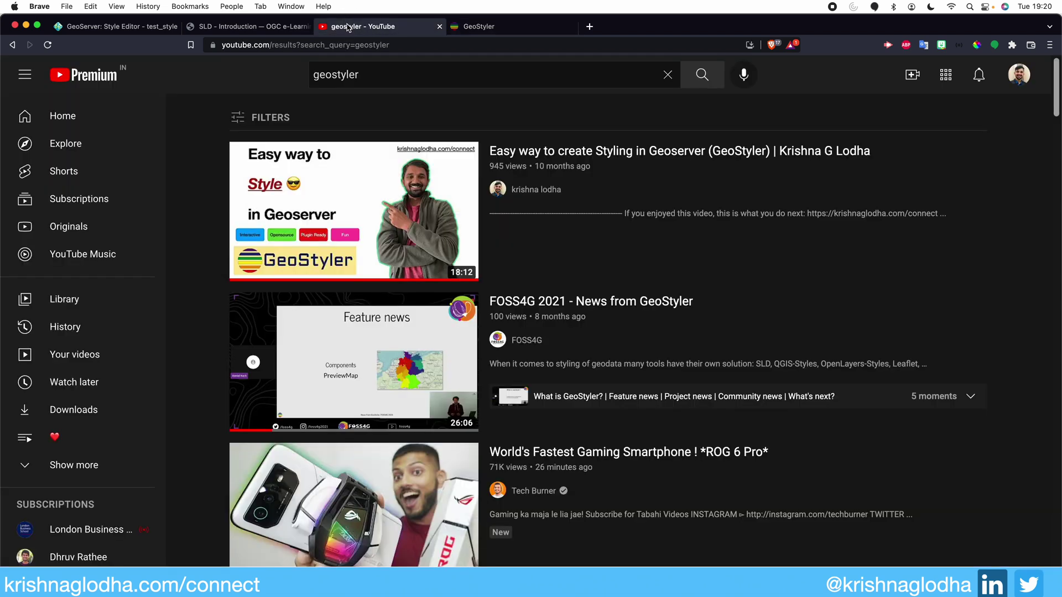
mouse_move(352, 204)
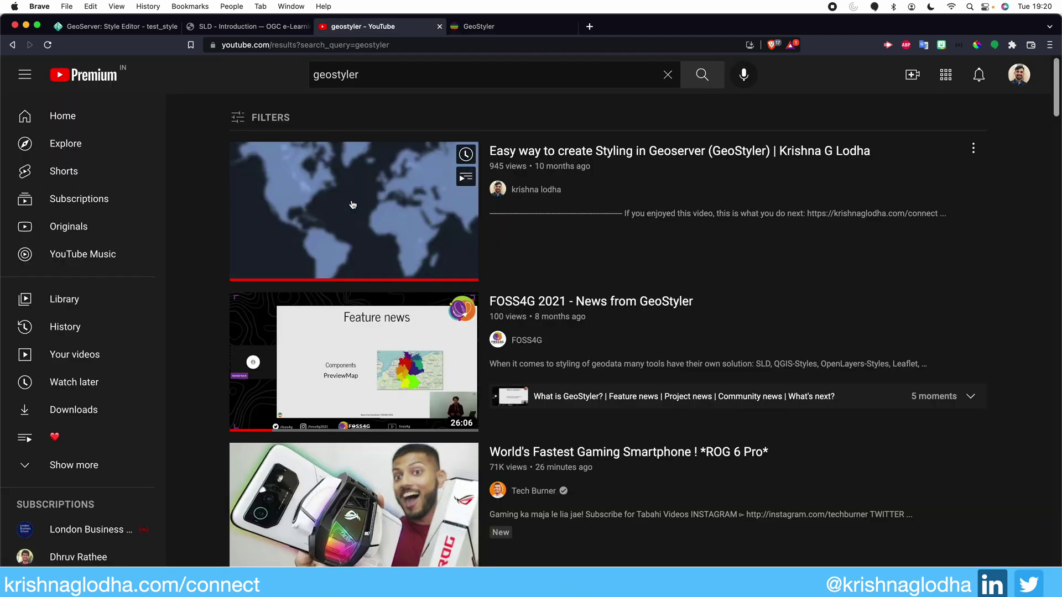
Return to the GeoServer page, switch to QGIS and create a new empty project.
key(super+1)
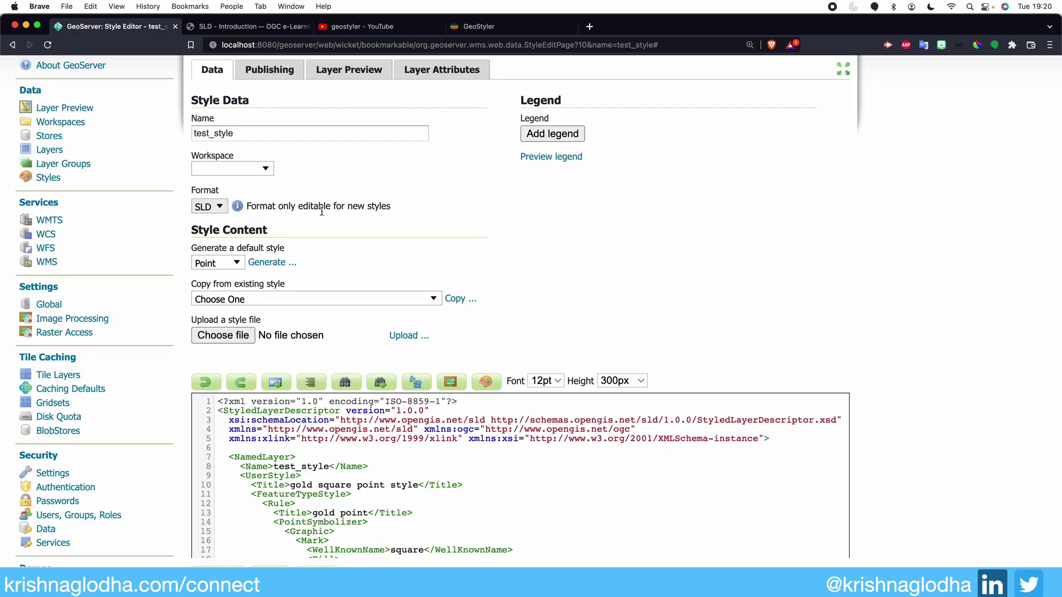
key(super+Tab)
key(super+Tab)
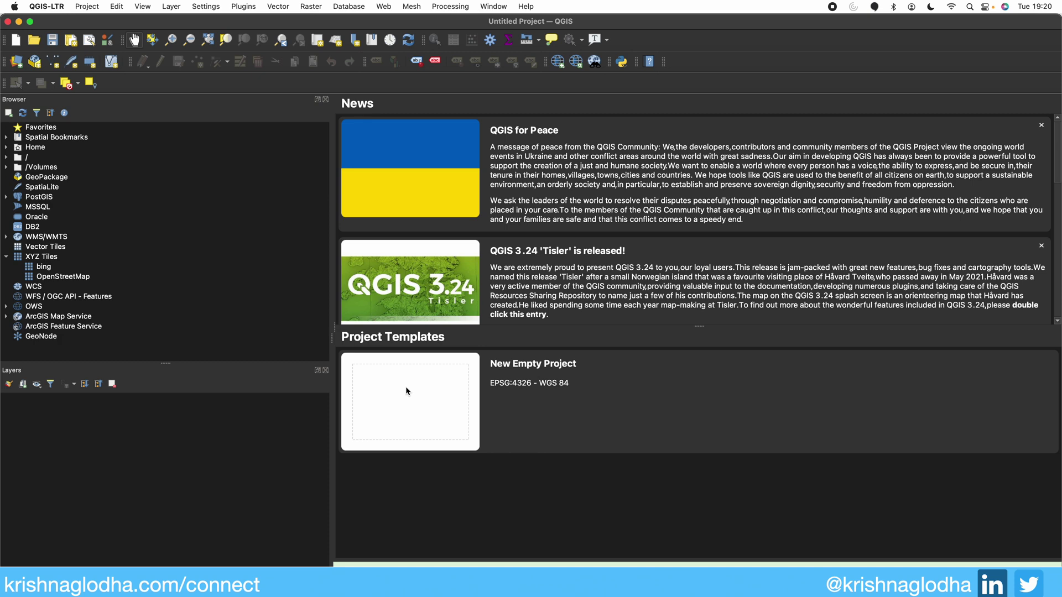
double_click(406, 387)
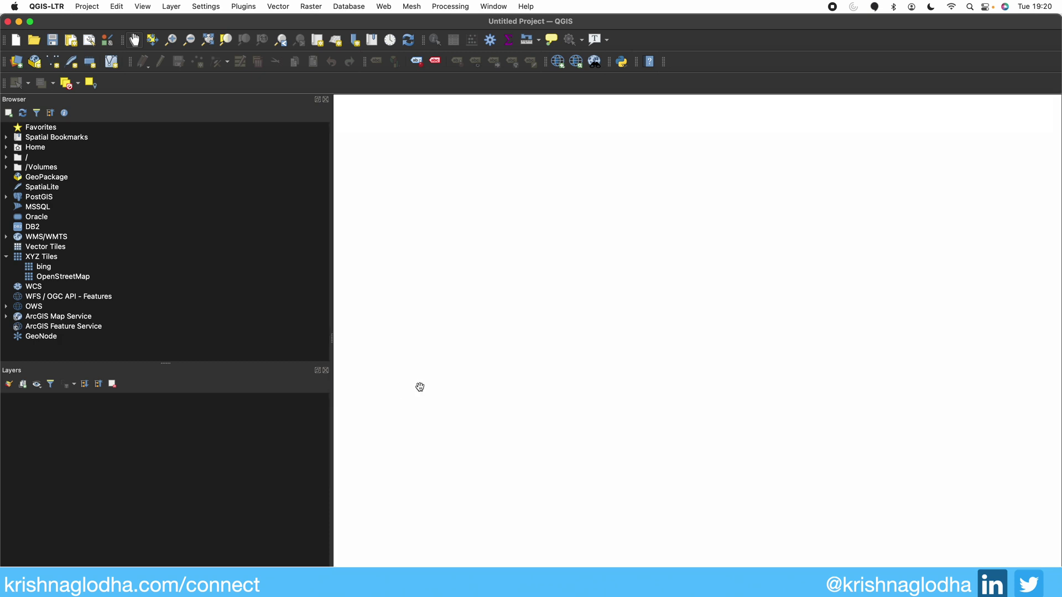
Switch back to GeoServer and view the layer preview of test_style on earth_data:cities.
key(super+Tab)
scroll(276, 166, up, 3)
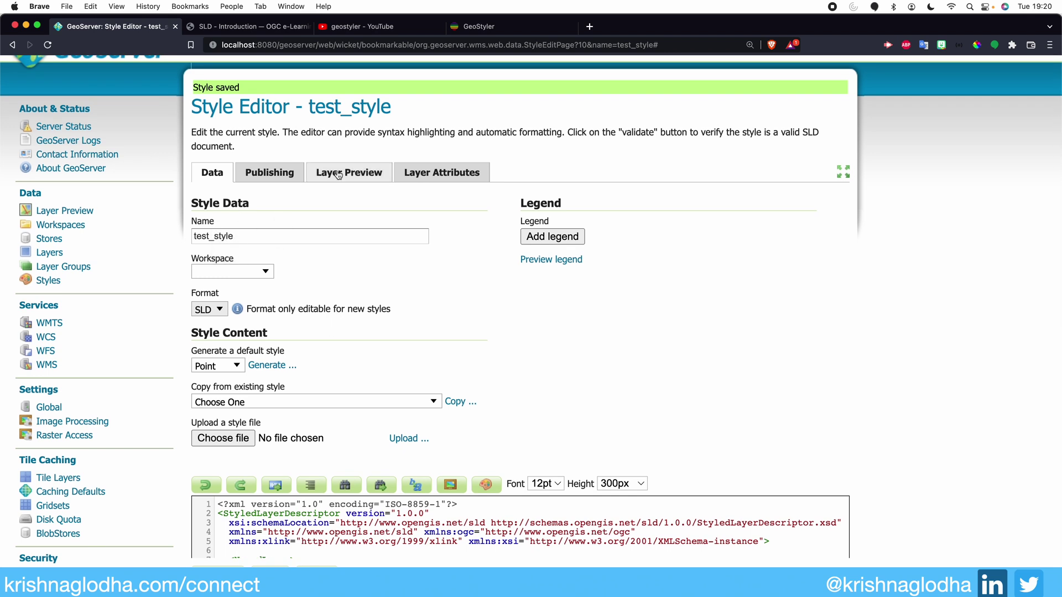
click(338, 175)
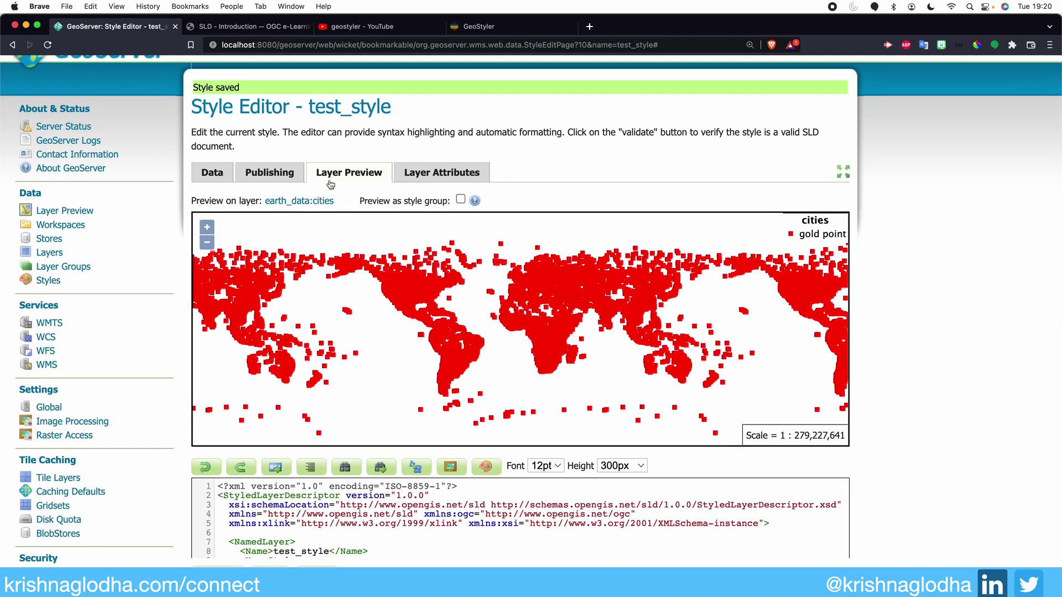
Switch to QGIS and add the cities data from the Downloads folder to the project as a layer.
key(super+Tab)
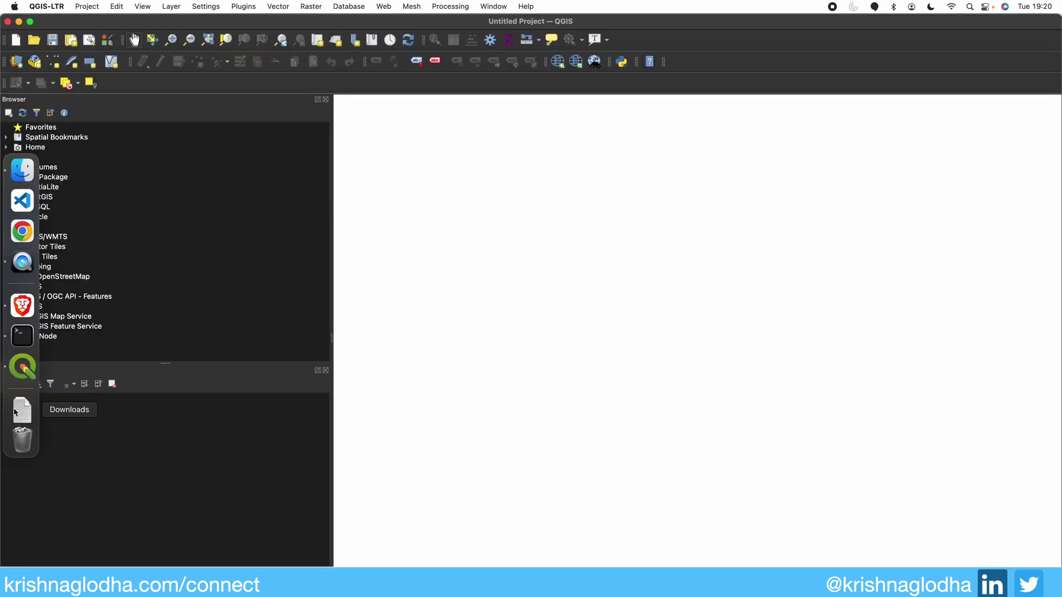
click(22, 410)
drag(100, 178, 421, 267)
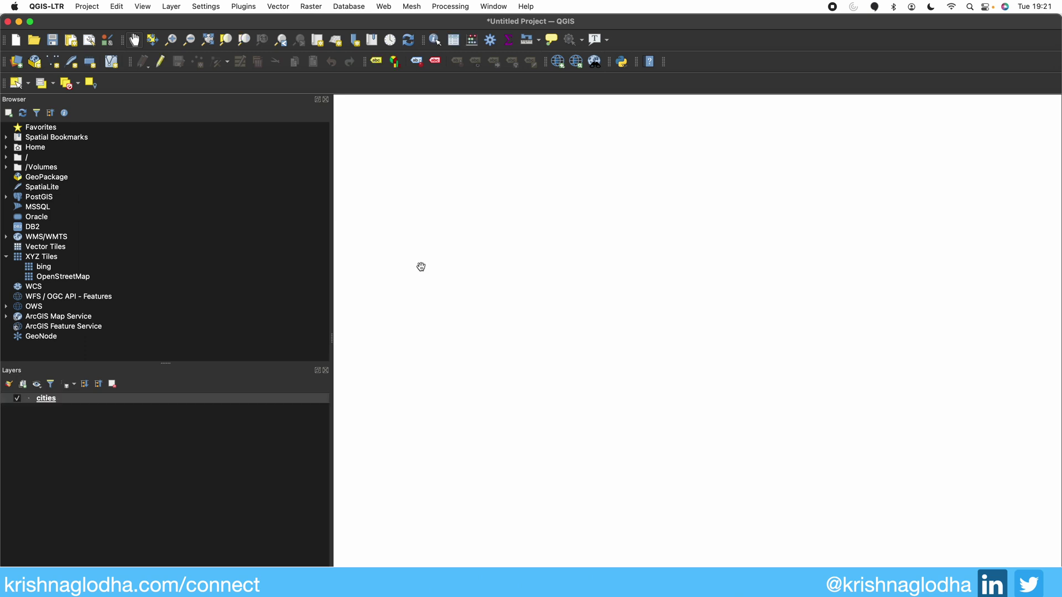
Open the cities layer's symbology properties, enlarge the dialog and set the marker colour to blue.
right_click(231, 403)
click(242, 395)
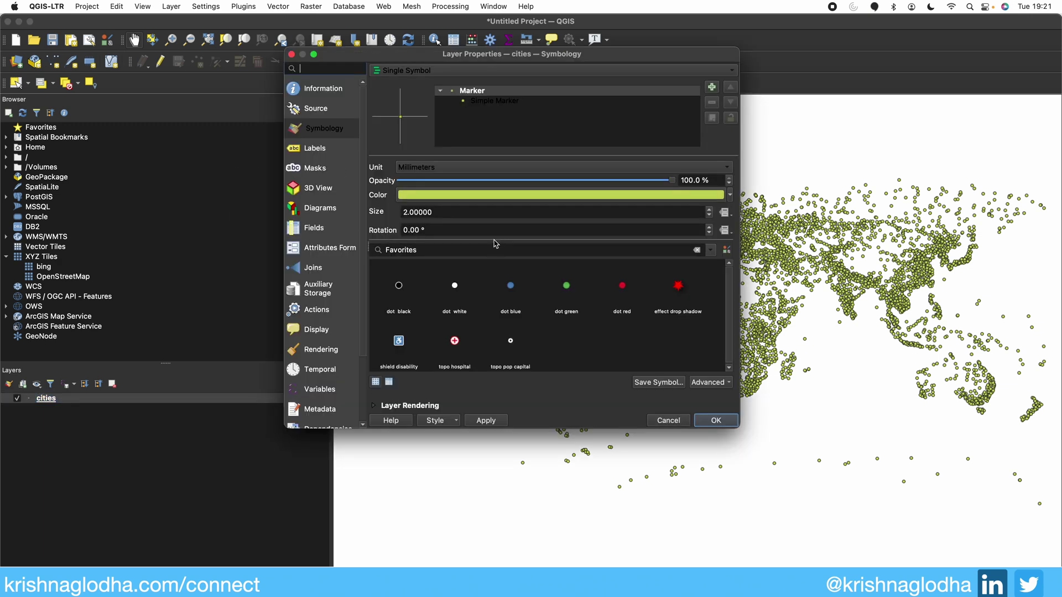
scroll(546, 253, down, 1)
scroll(546, 253, up, 1)
drag(736, 423, 766, 455)
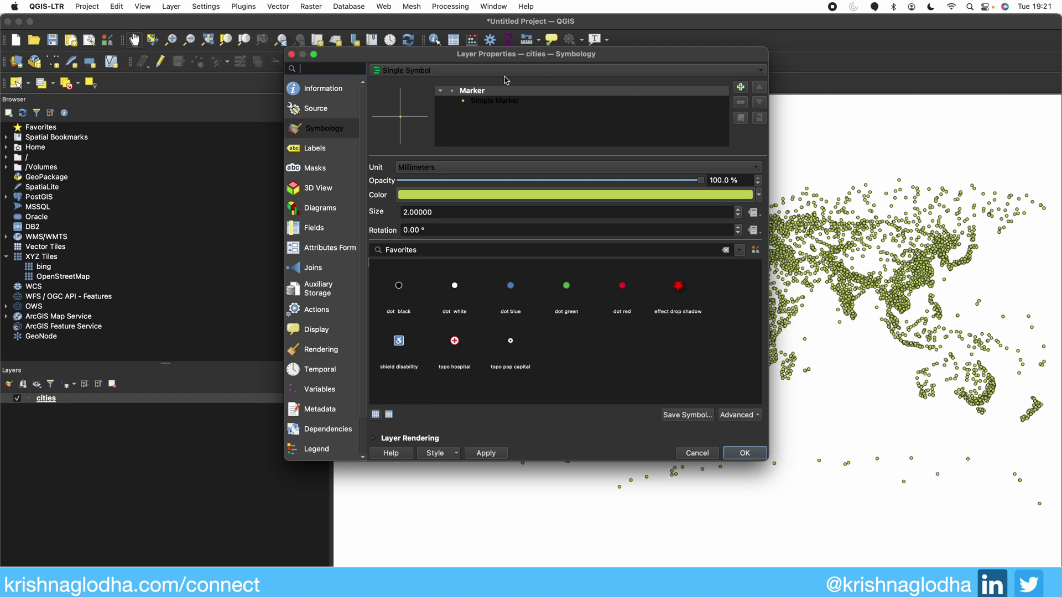
click(575, 194)
drag(447, 288, 474, 253)
click(667, 392)
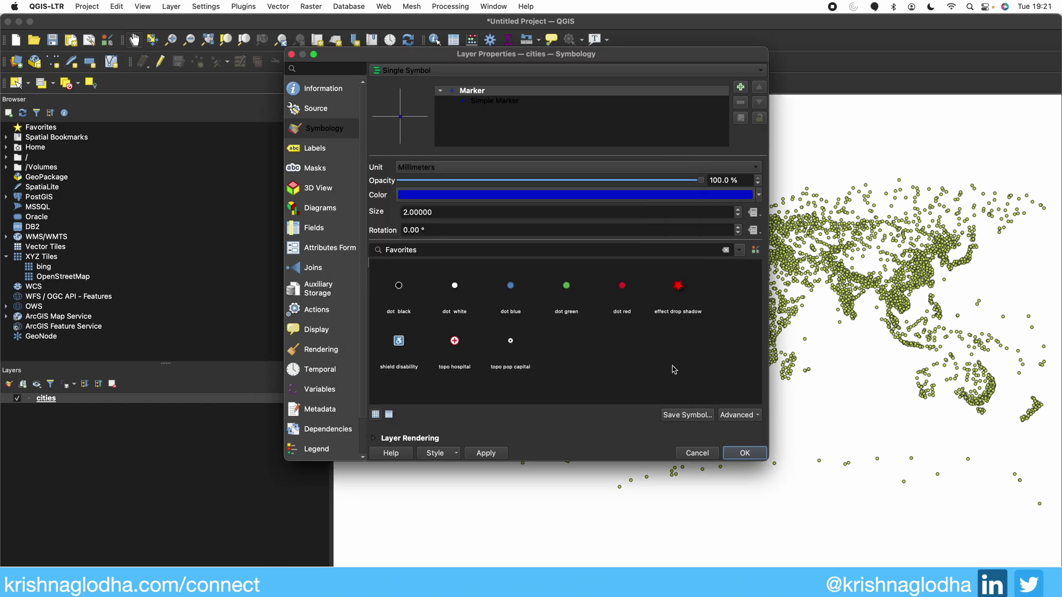
Set the cities marker size to 4 millimetres, accept the symbology and look closely at the restyled points.
click(738, 210)
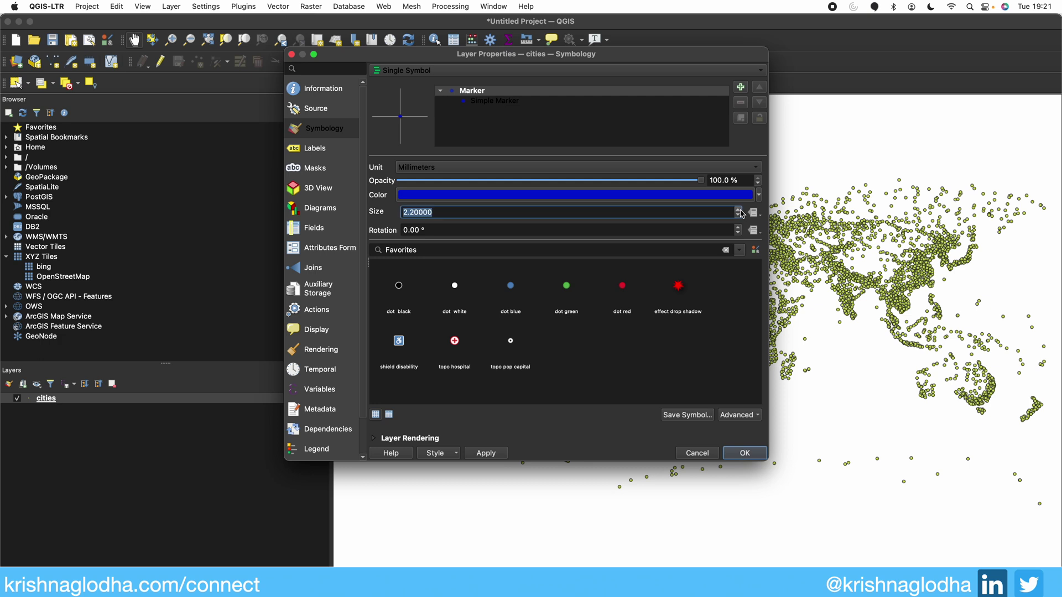
click(738, 210)
click(738, 210)
click(740, 210)
click(739, 210)
click(729, 453)
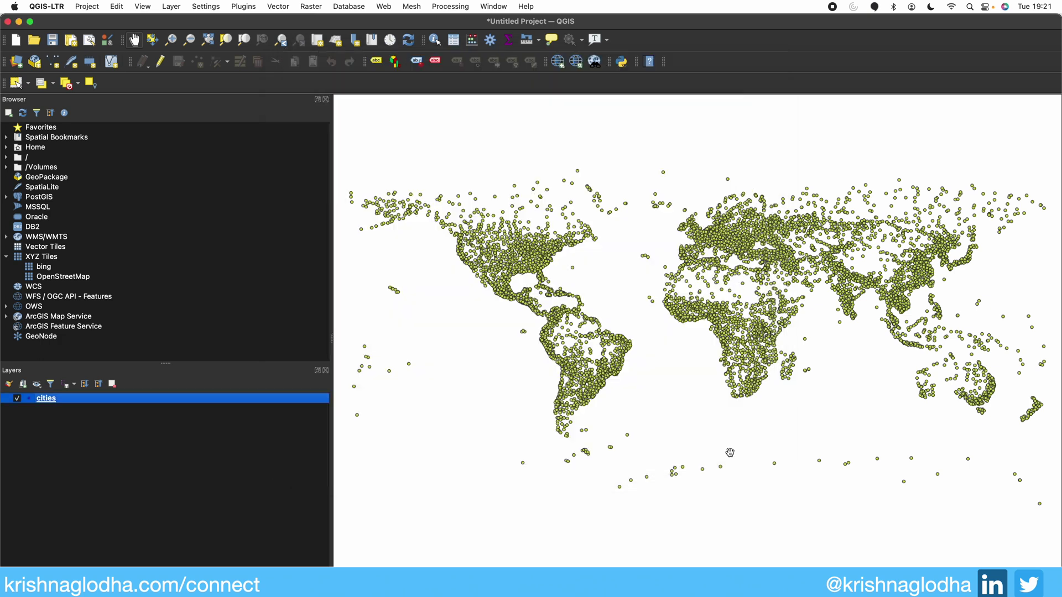
scroll(866, 283, up, 3)
scroll(867, 284, up, 1)
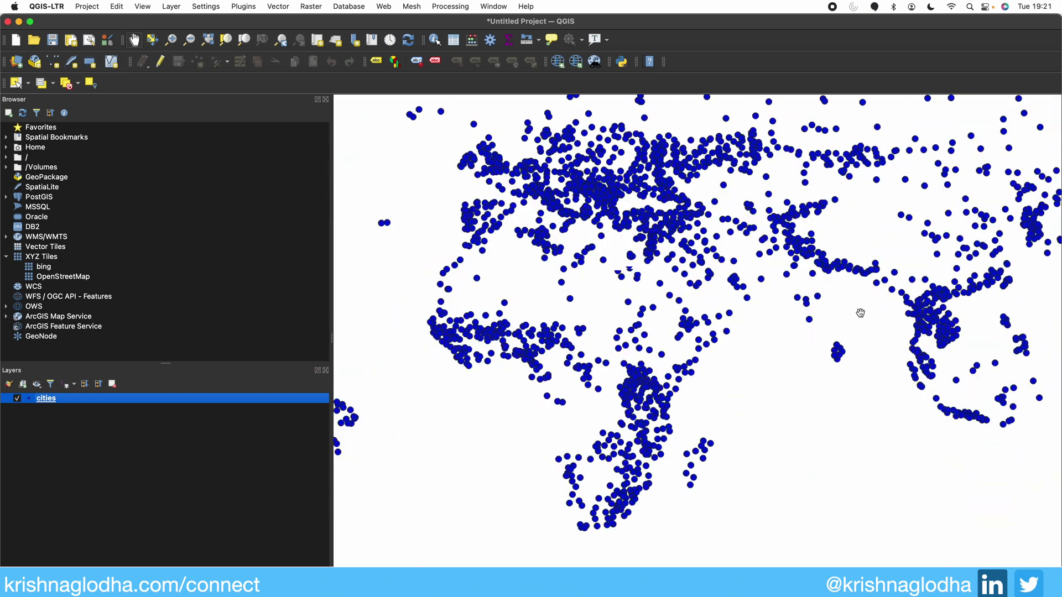
Start saving the cities layer's style from its properties and choose the SLD style file format.
right_click(182, 397)
click(198, 392)
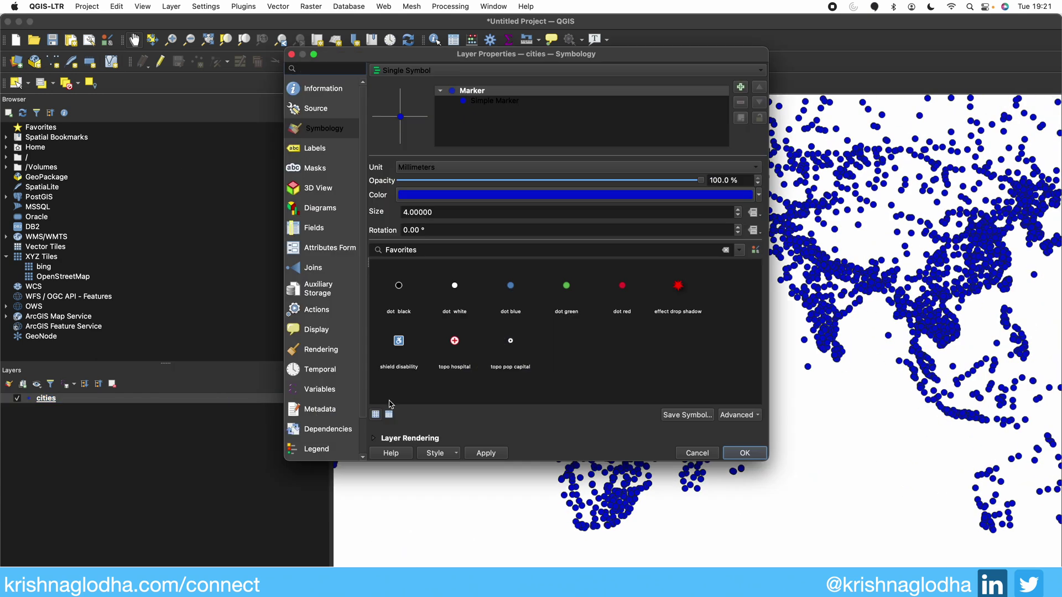
click(429, 451)
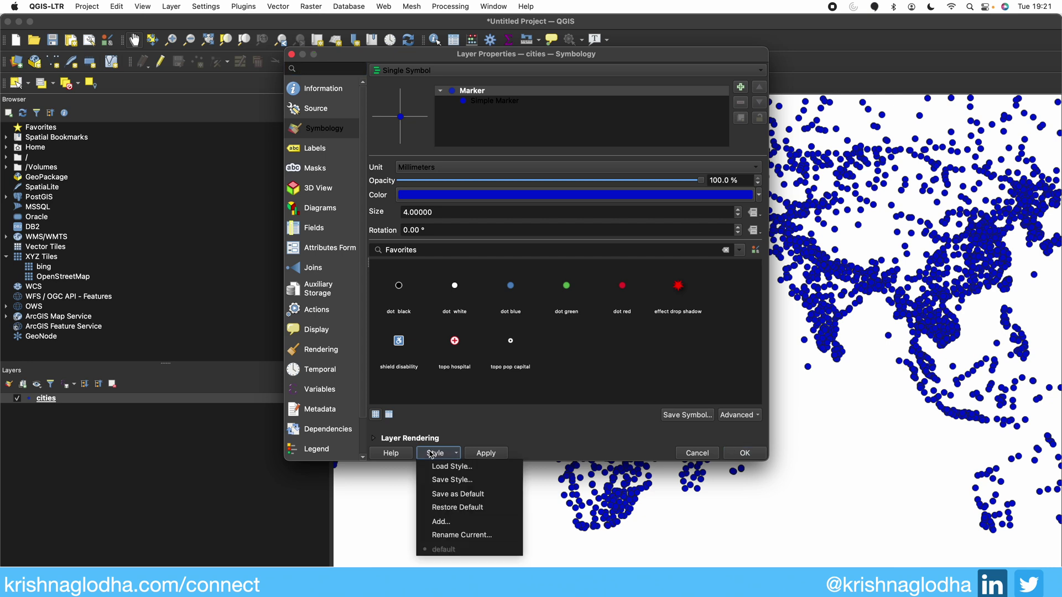
click(440, 480)
click(553, 157)
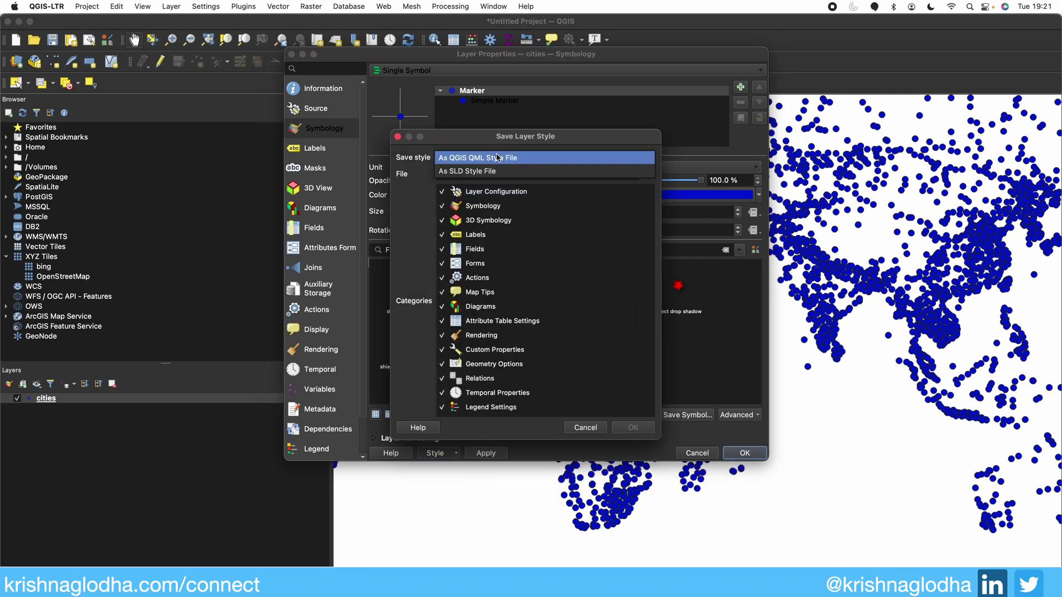
click(562, 170)
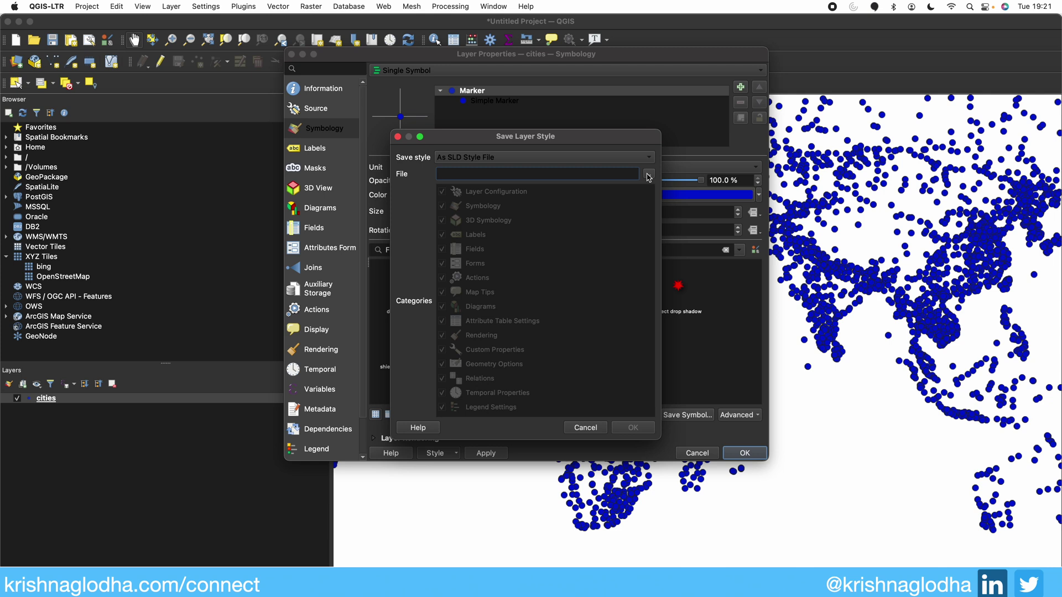
Save the style on the Desktop as blue sym.sld and close the layer properties.
click(649, 175)
text(b)
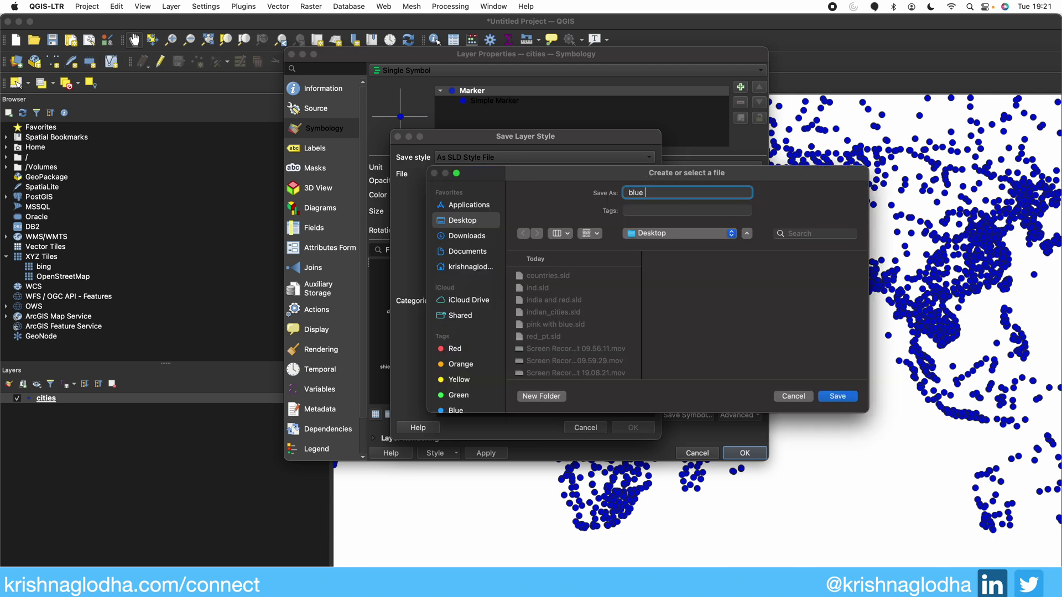
text(lue sym)
click(827, 397)
drag(584, 173, 579, 172)
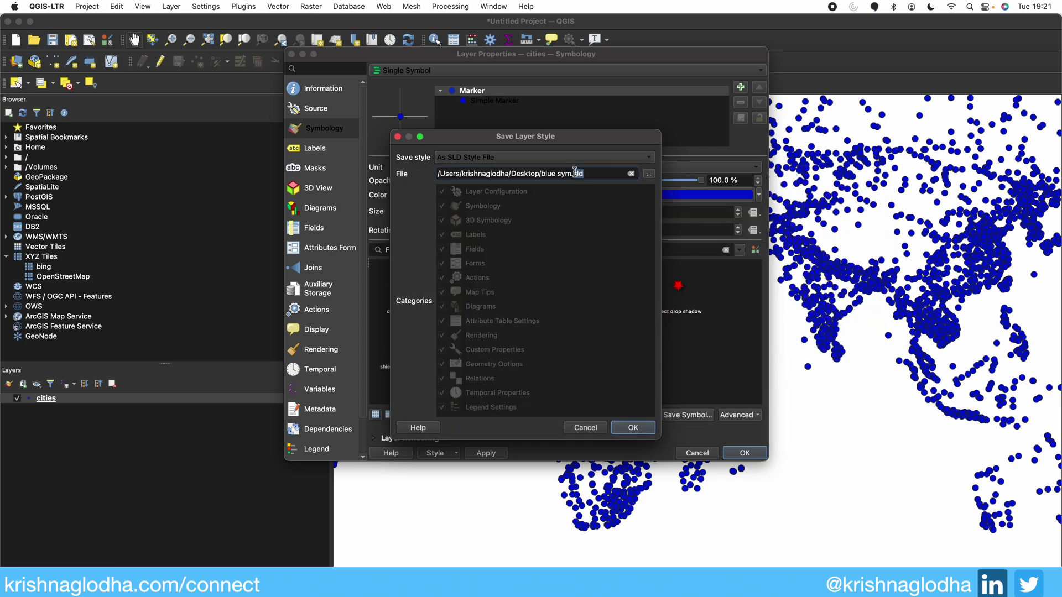
click(633, 427)
click(736, 457)
Find blue sym.sld in the Desktop folder with Finder and open it in the code editor.
key(super+Tab)
key(super+Tab)
key(super+Tab)
key(super+Tab)
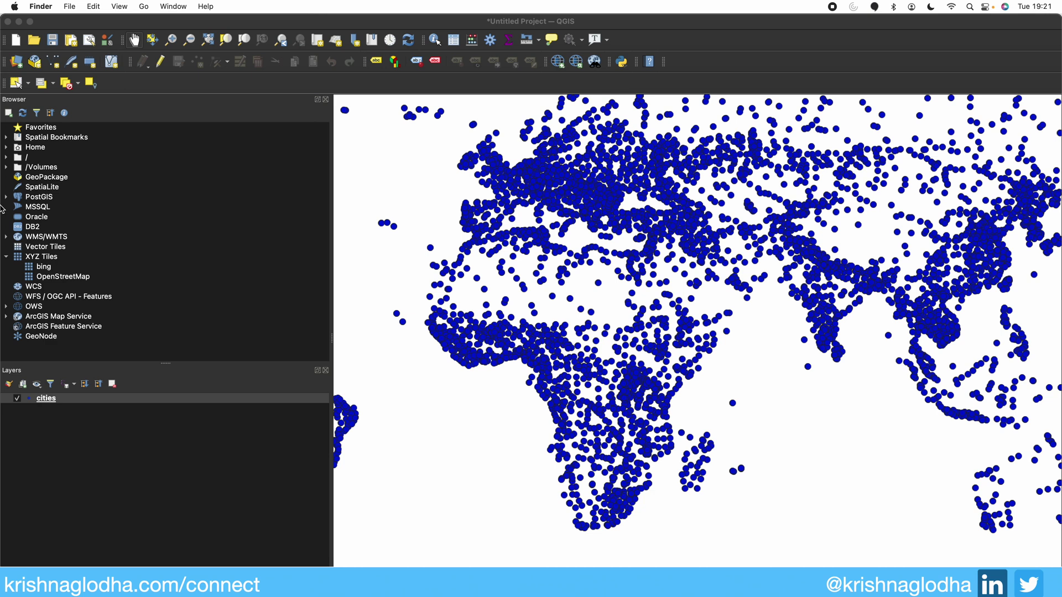
click(19, 169)
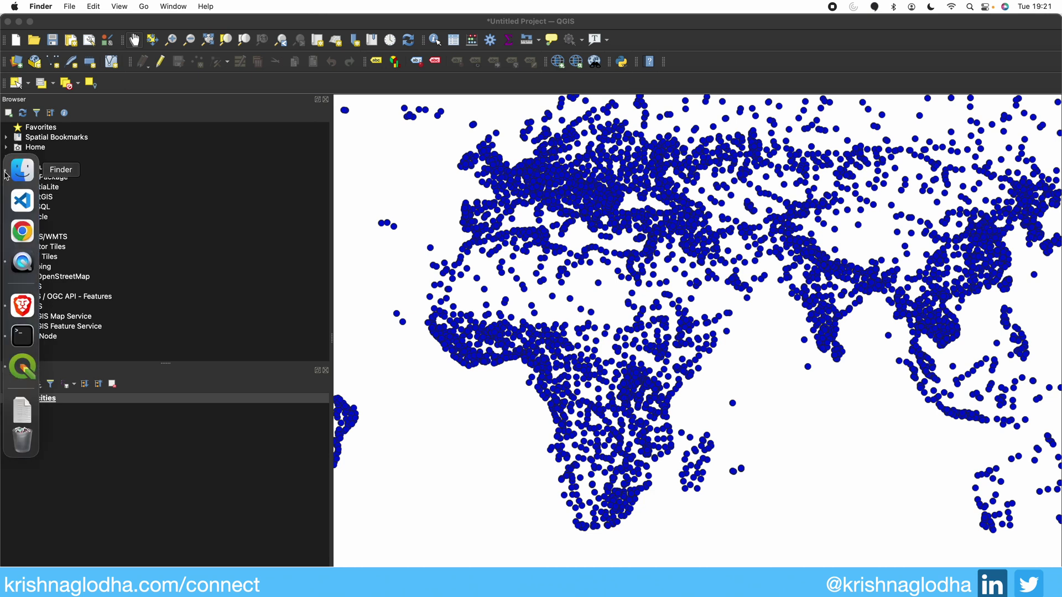
click(317, 248)
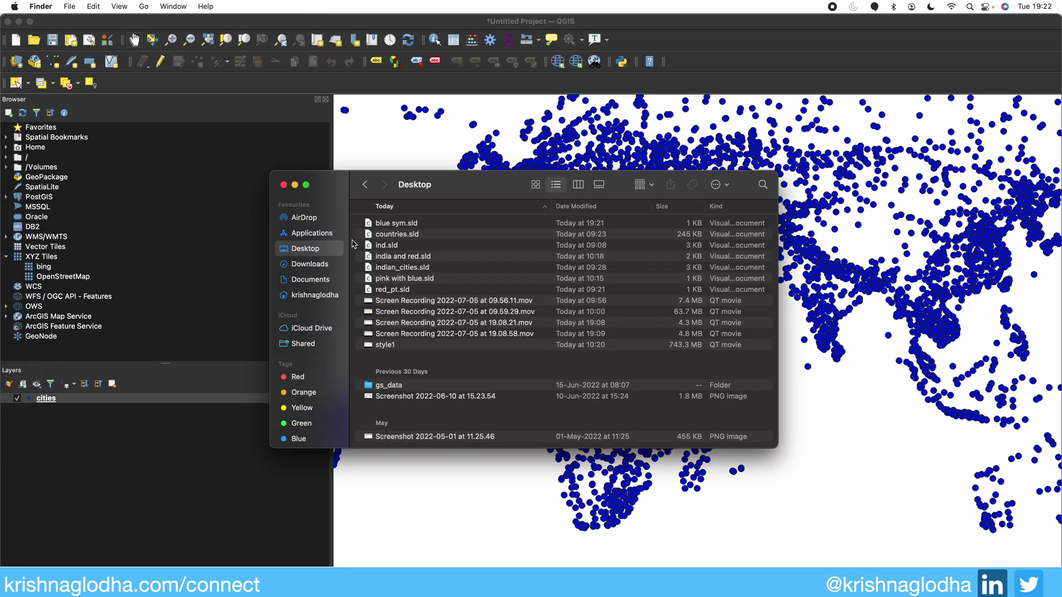
double_click(381, 224)
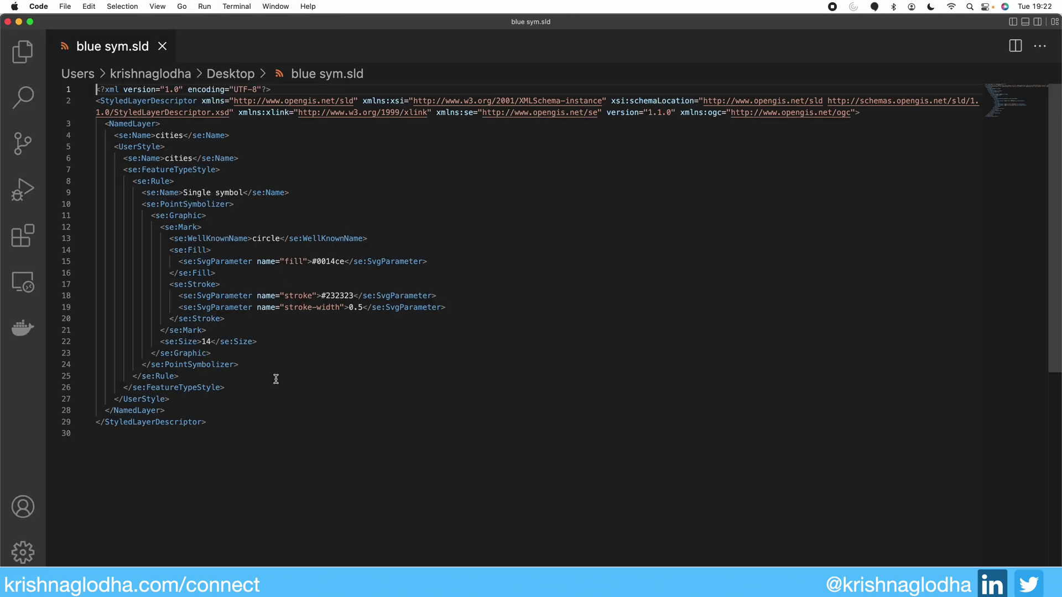
Copy the entire SLD code of blue sym.sld and switch to test_style's data settings in GeoServer.
drag(102, 101, 194, 102)
drag(246, 454, 105, 71)
key(super+c)
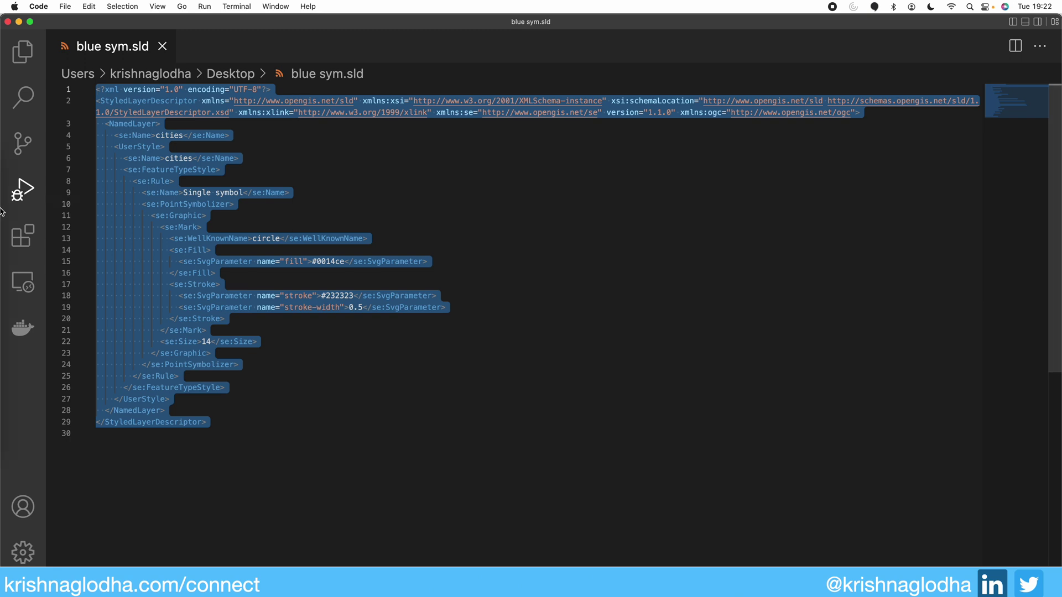
click(12, 308)
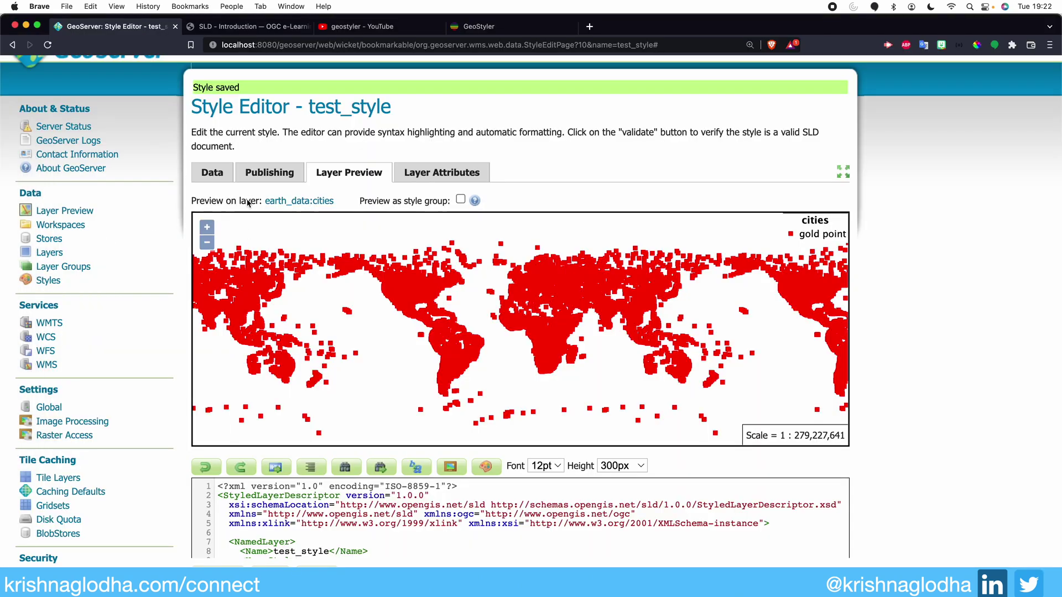
click(215, 176)
scroll(364, 470, down, 3)
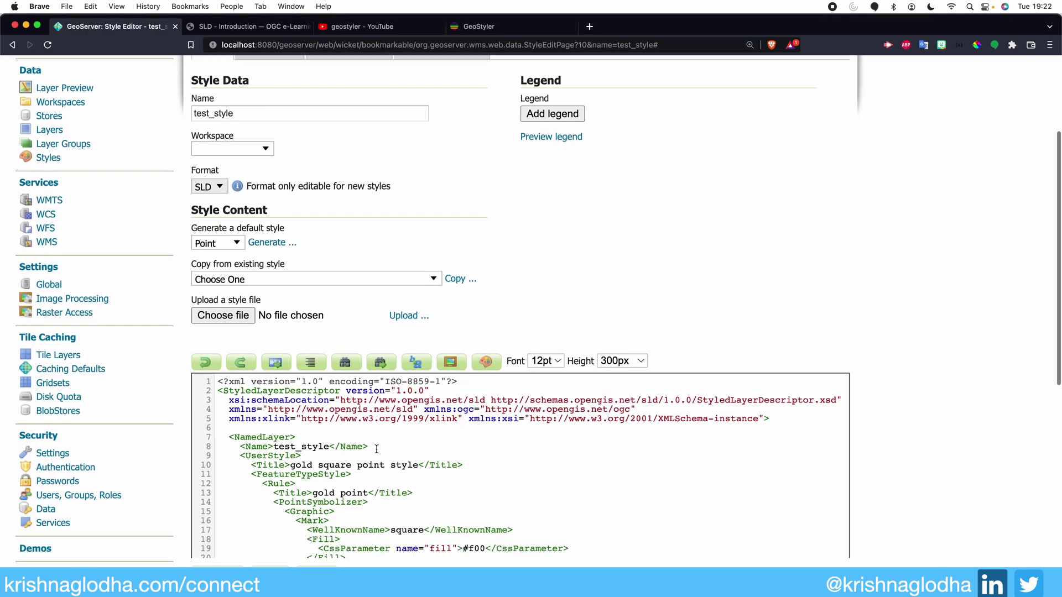
Replace all of test_style's code in the style editor with the copied SLD code.
click(376, 449)
key(super+a)
key(super+v)
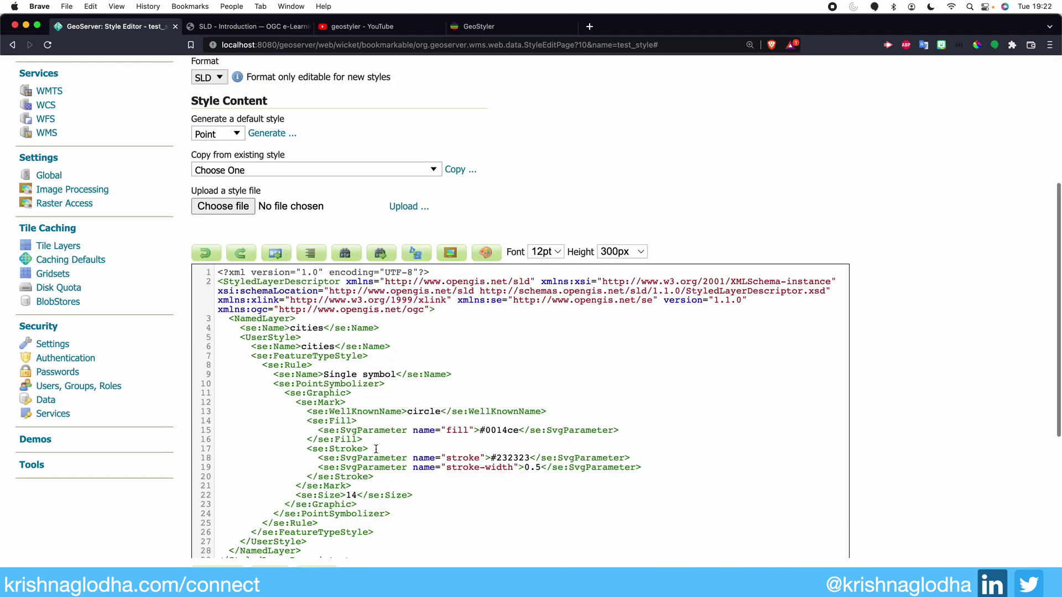
Upload blue sym.sld from the Desktop as test_style's style file, overwriting the current editor contents.
click(246, 213)
click(410, 242)
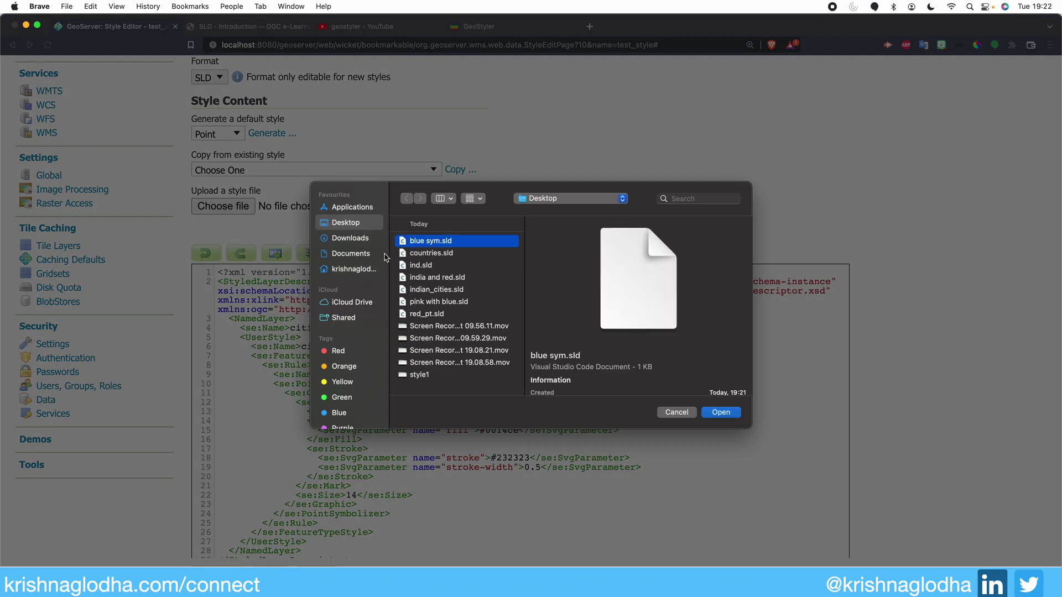
click(721, 412)
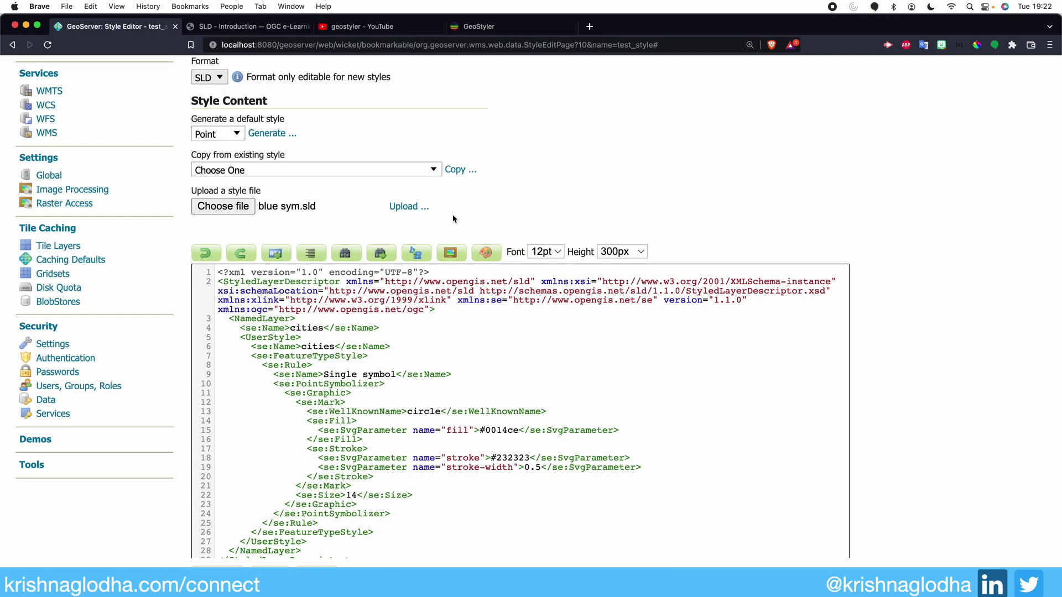
click(392, 211)
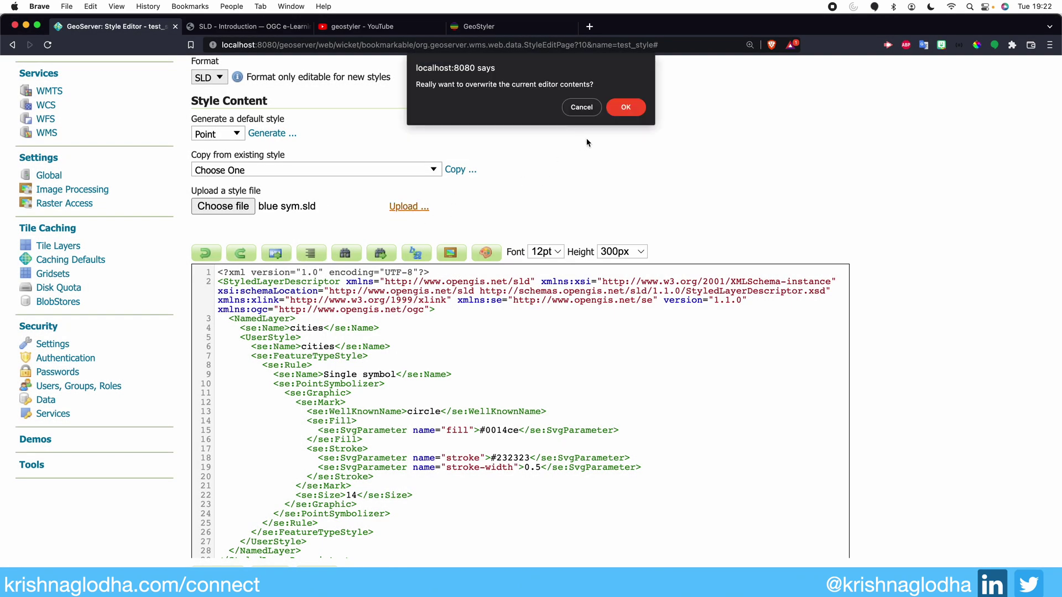
click(624, 107)
Preview test_style's legend and examine the uploaded style up close in the cities layer preview.
click(555, 277)
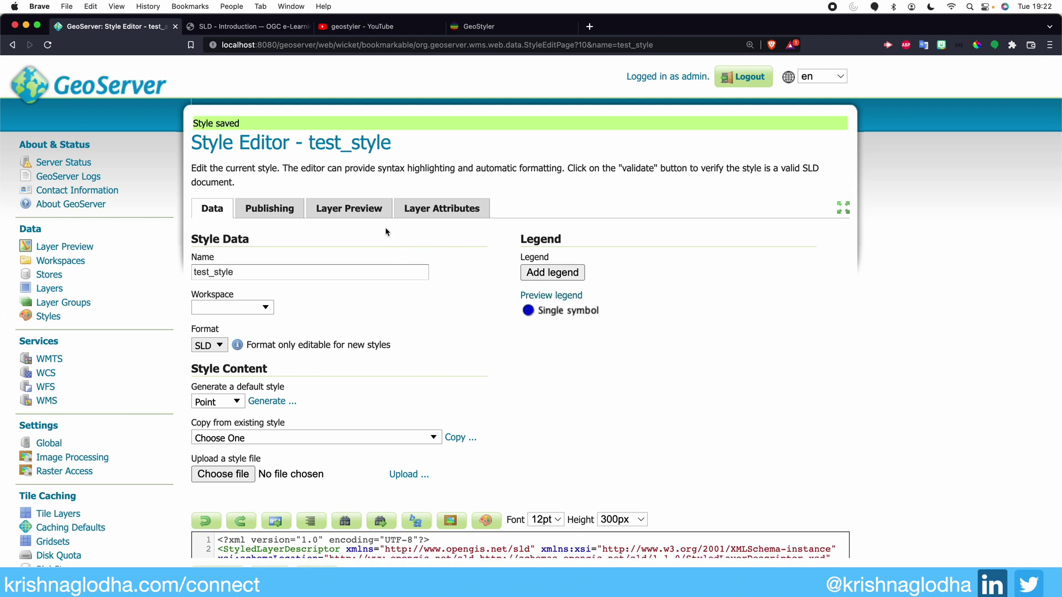
click(357, 217)
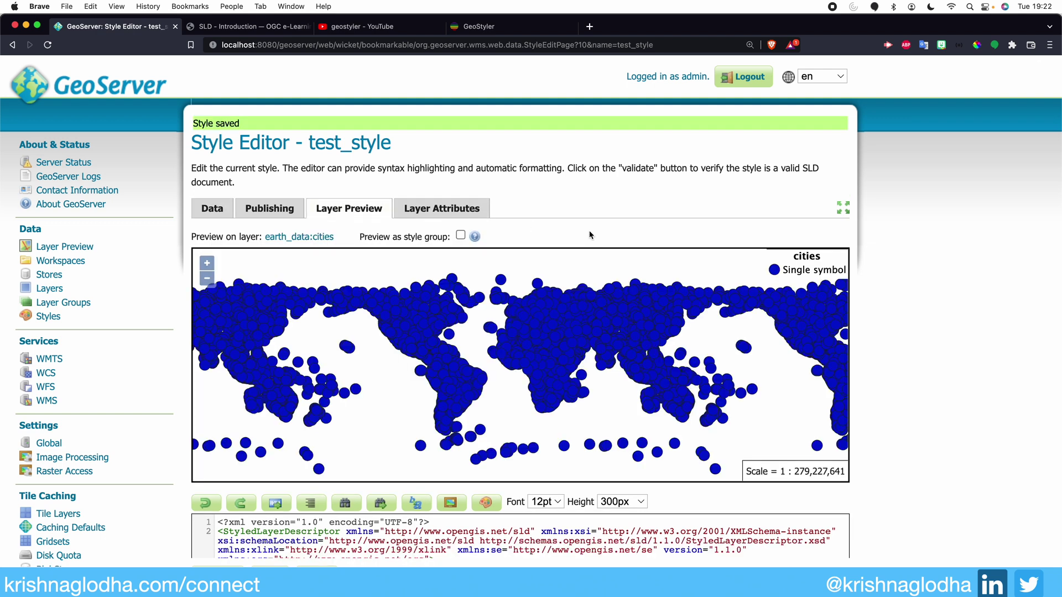
scroll(608, 367, up, 6)
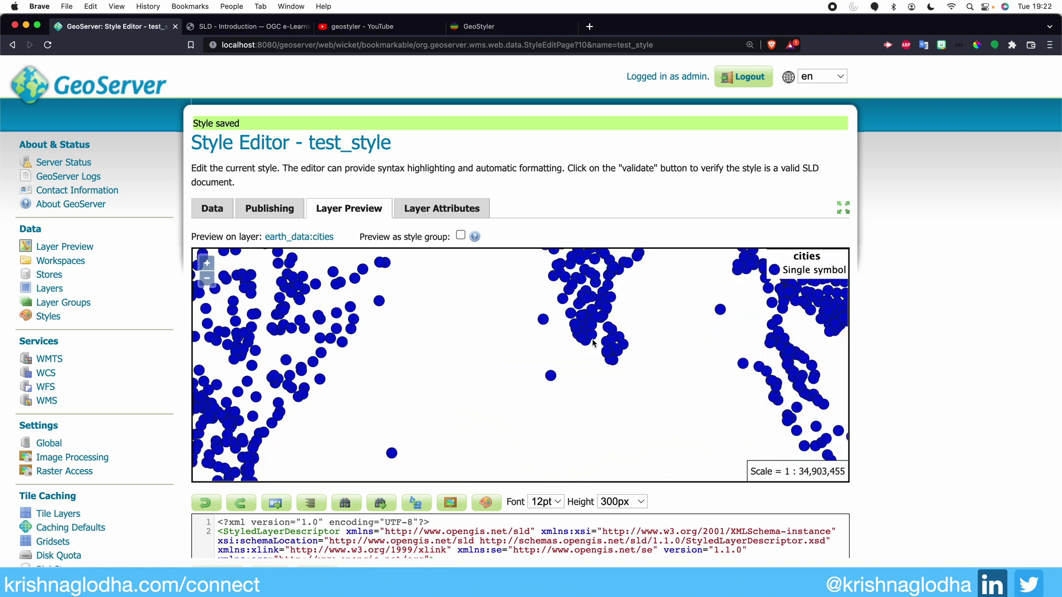
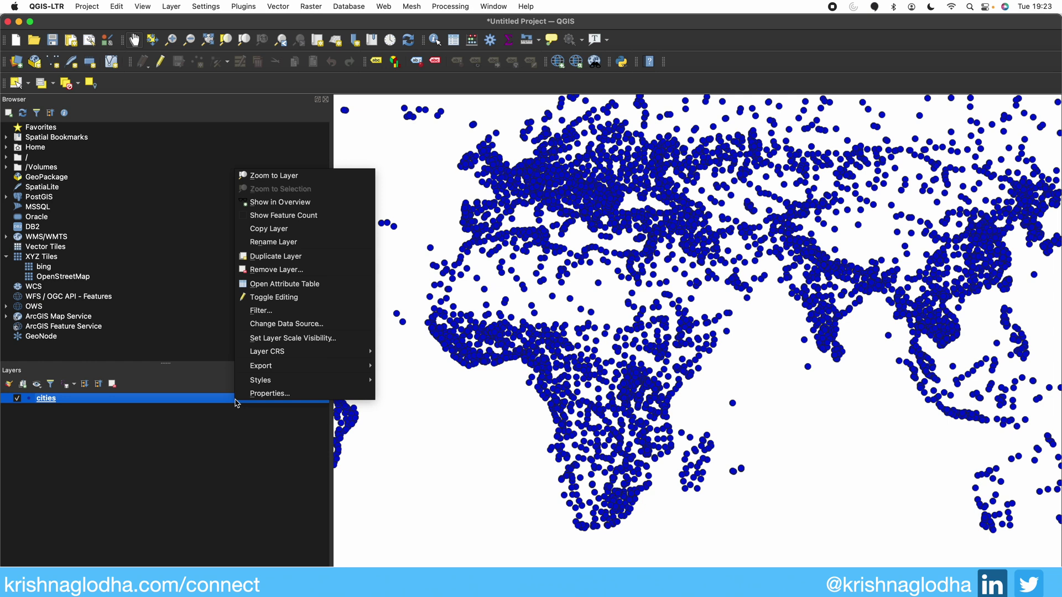
Switch the cities layer's symbology to Rule-based and label the existing rule INDIAN CITIES.
click(259, 393)
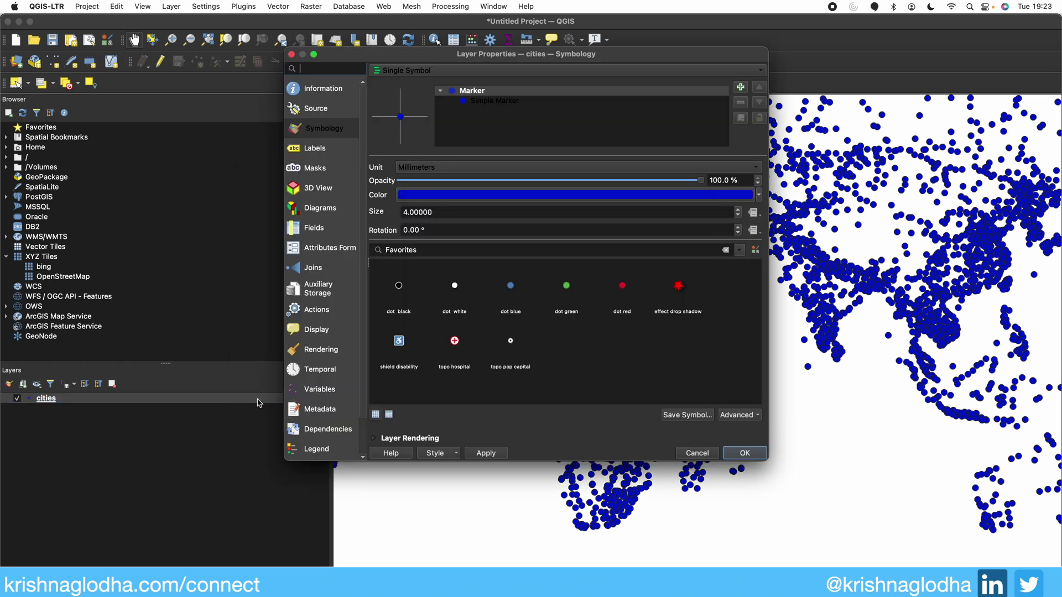
click(418, 71)
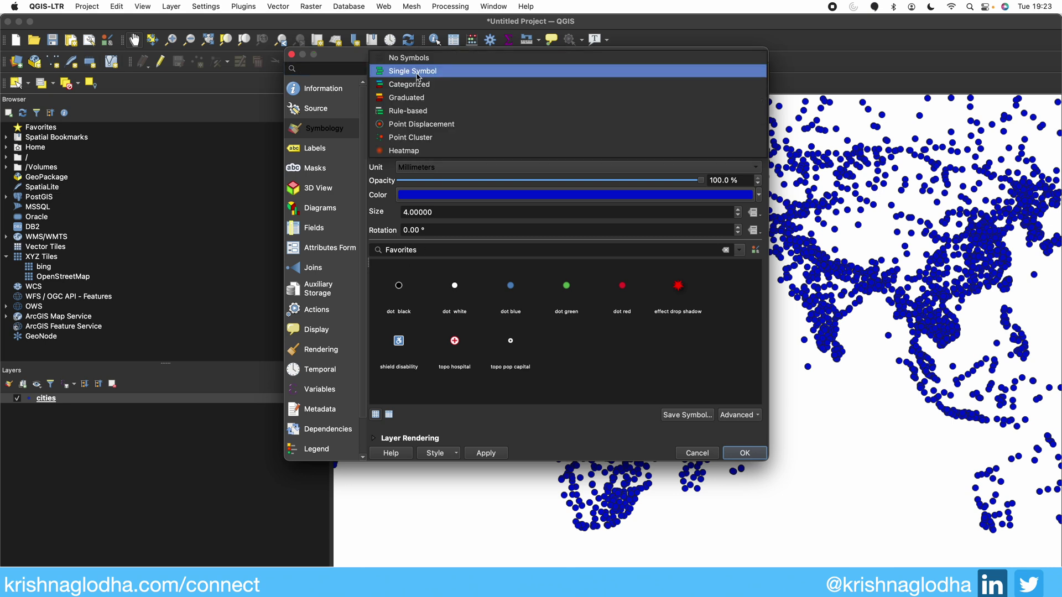
click(425, 113)
double_click(467, 94)
click(549, 145)
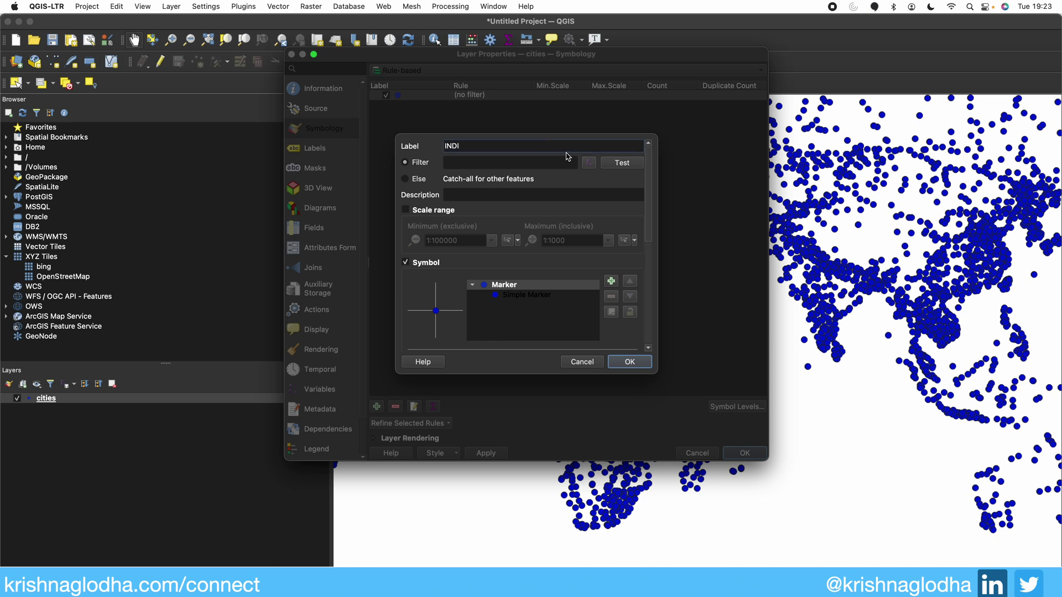
text(INDIAN CITIES)
Start a filter expression for the INDIAN CITIES rule and insert the adm0name field.
click(589, 162)
click(530, 178)
text(adm)
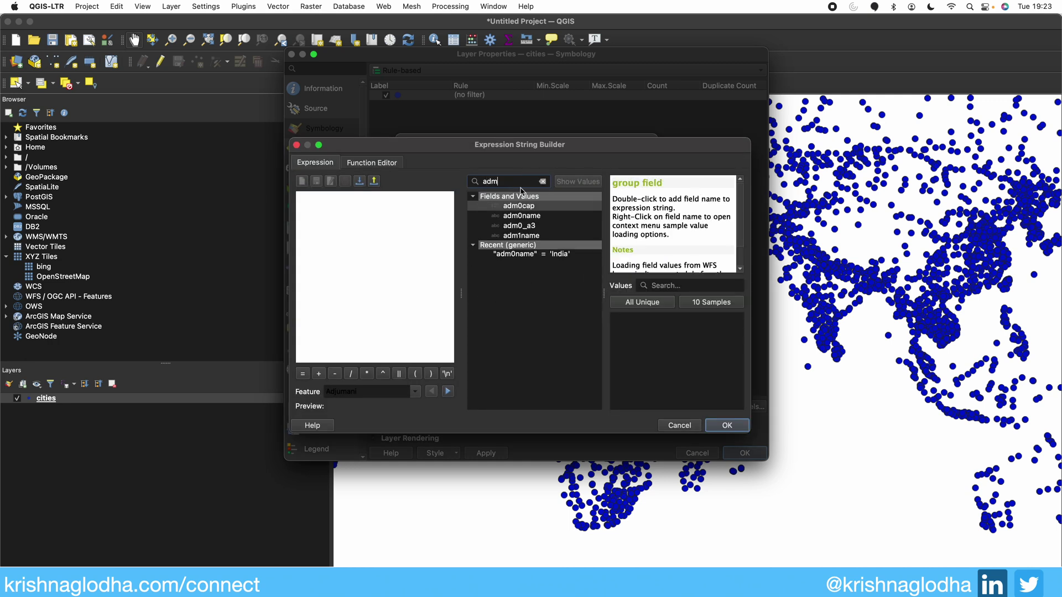
double_click(523, 216)
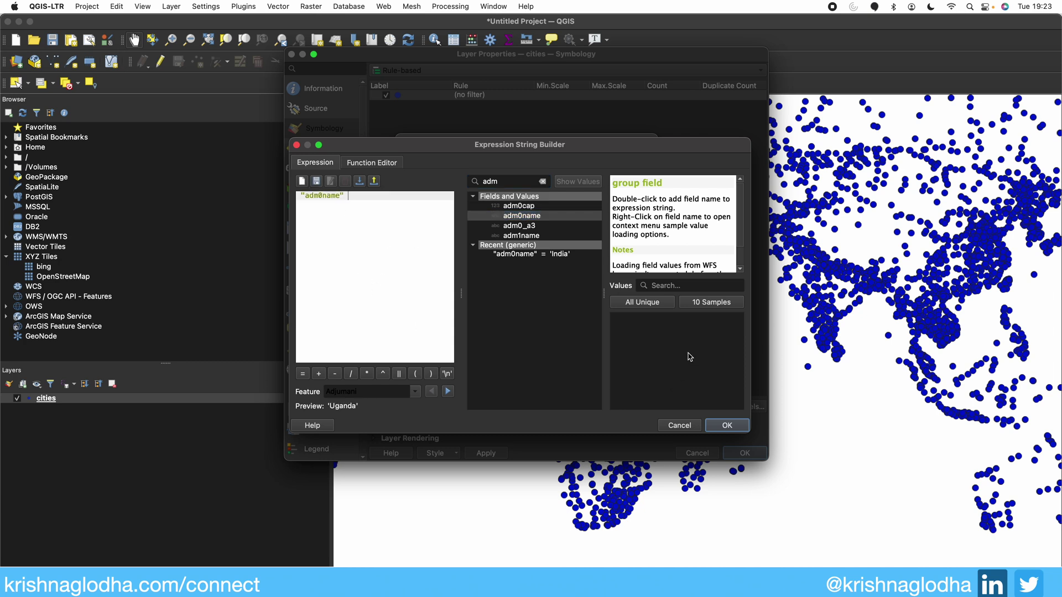
List all unique values of adm0name and search them for "ind", keeping only the field name in the expression.
click(653, 304)
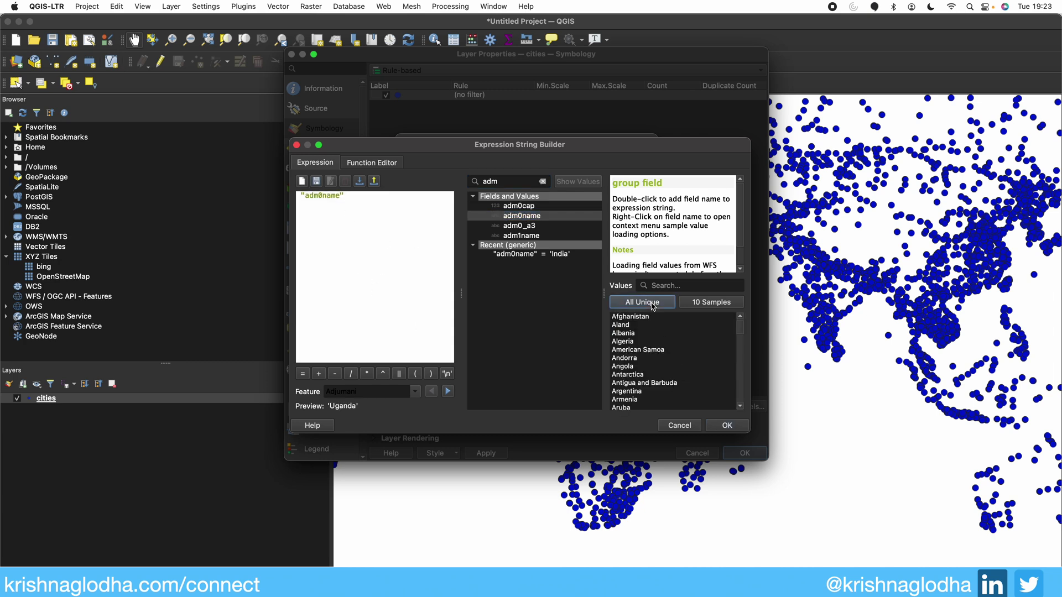
double_click(630, 333)
drag(400, 205, 350, 203)
key(BackSpace)
click(682, 287)
text(ind)
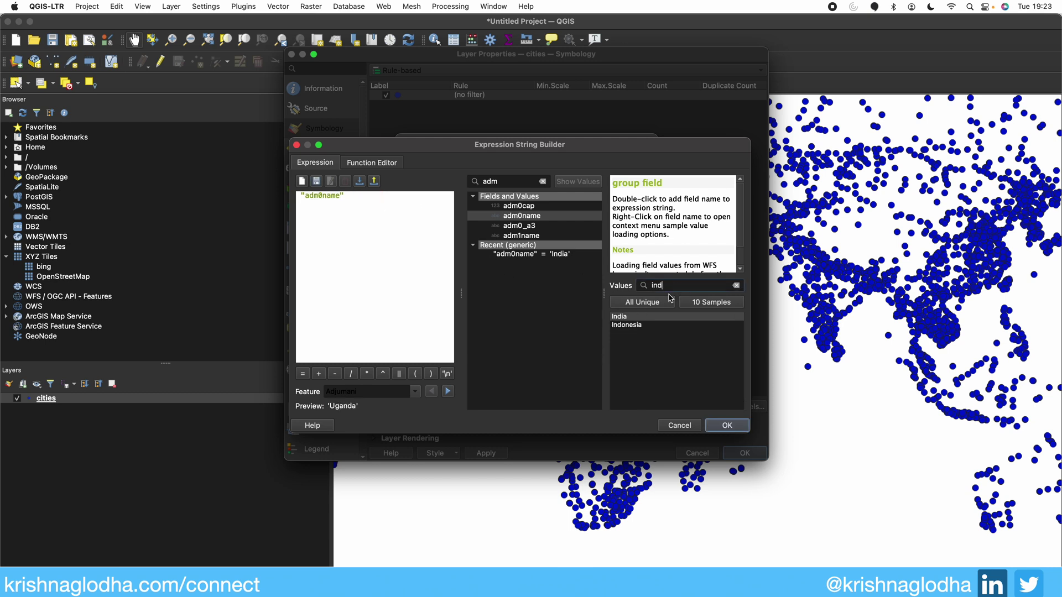
Complete the filter as "adm0name" = 'India' and accept the INDIAN CITIES rule.
click(655, 317)
double_click(302, 373)
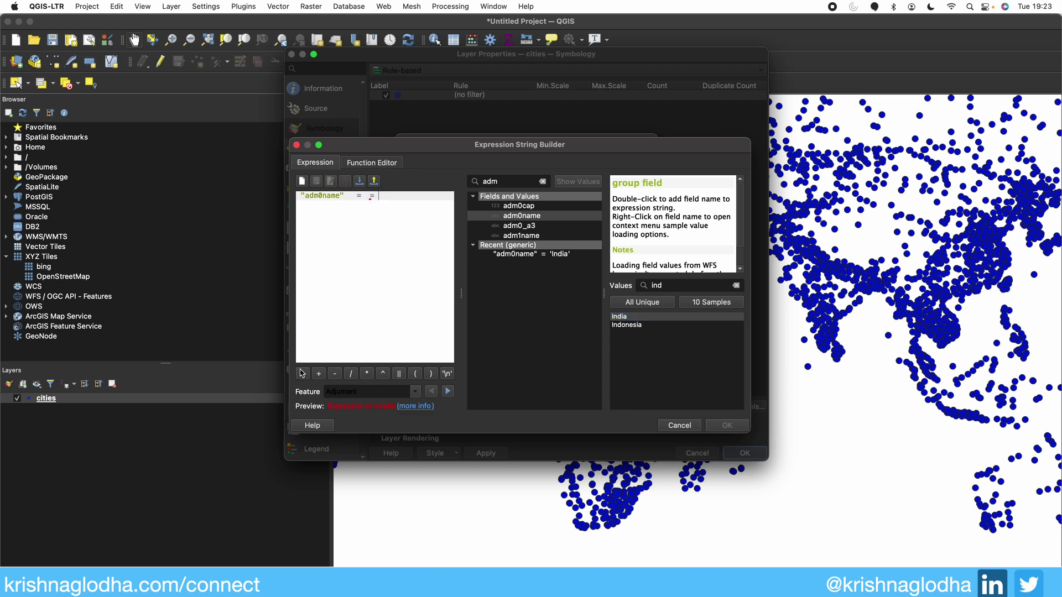
key(BackSpace)
key(BackSpace)
double_click(646, 325)
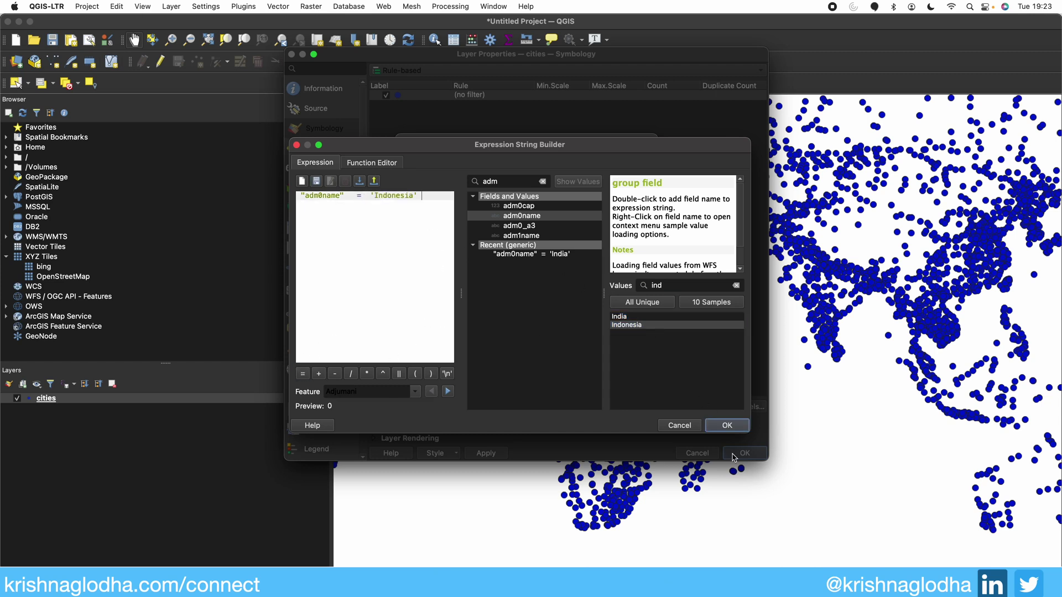
double_click(658, 316)
drag(420, 198, 363, 197)
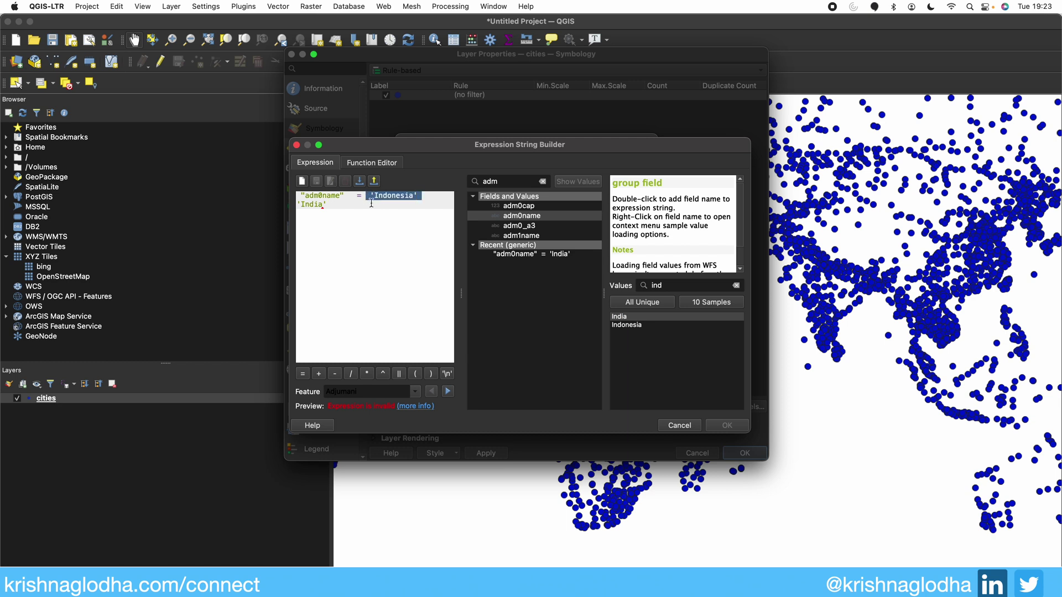
key(BackSpace)
click(713, 430)
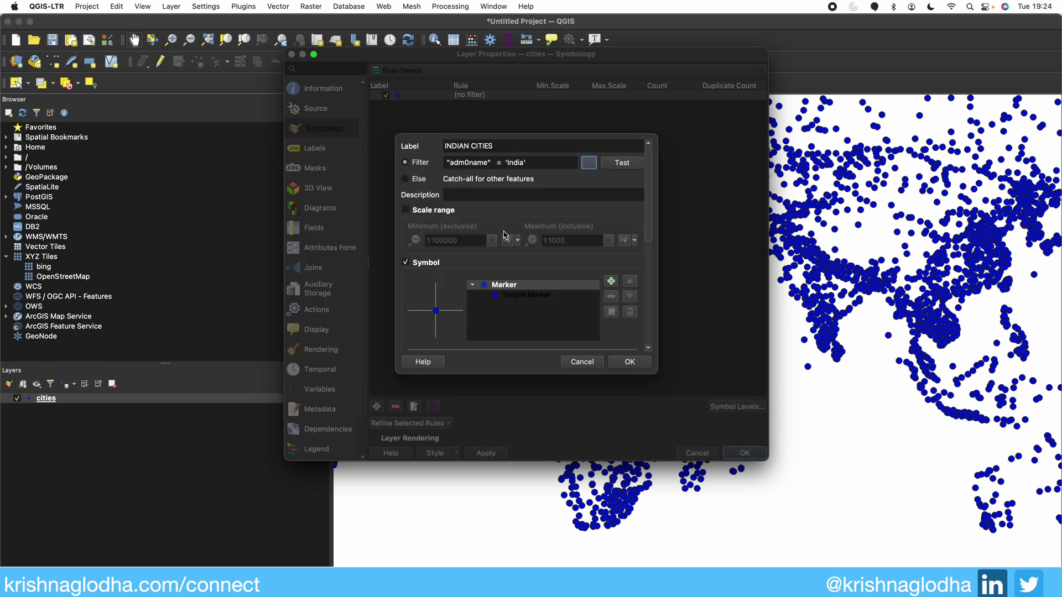
click(629, 362)
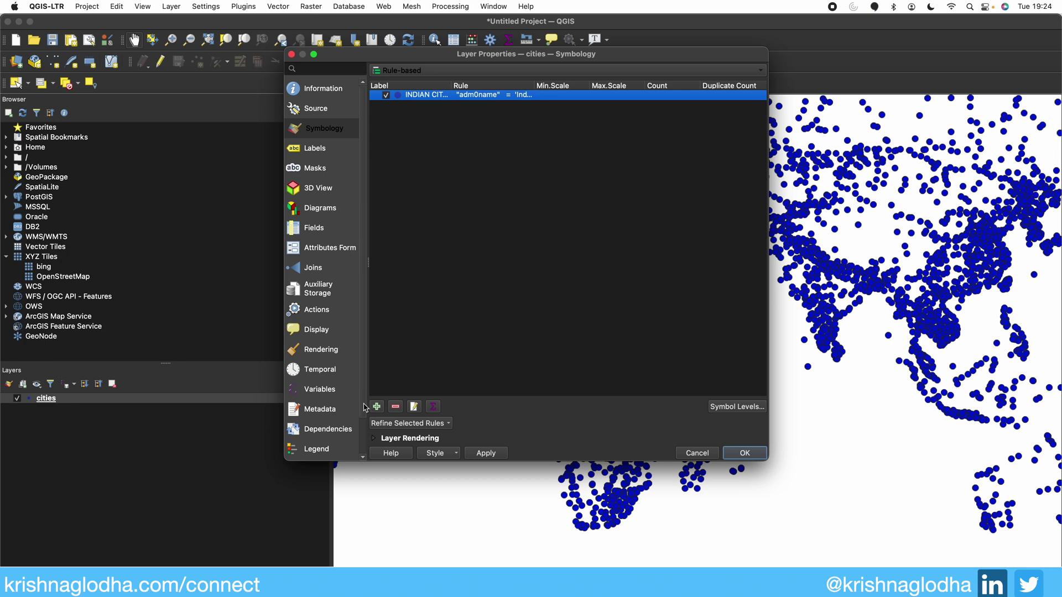
Add a second rule as an Else catch-all for other features and set its marker color to red.
click(376, 407)
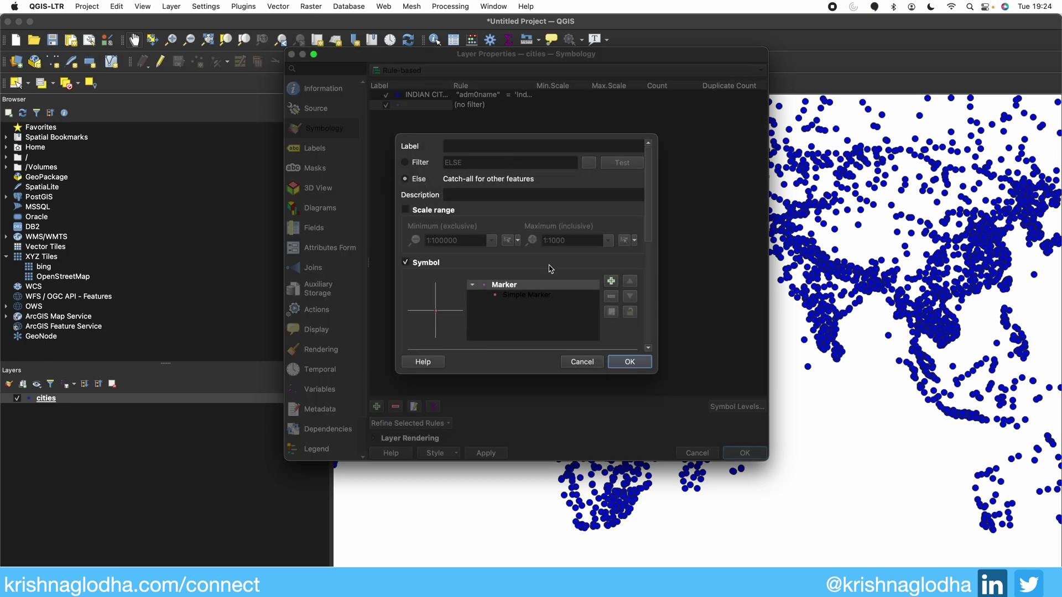
scroll(555, 272, down, 5)
click(530, 256)
click(455, 249)
click(479, 211)
click(663, 392)
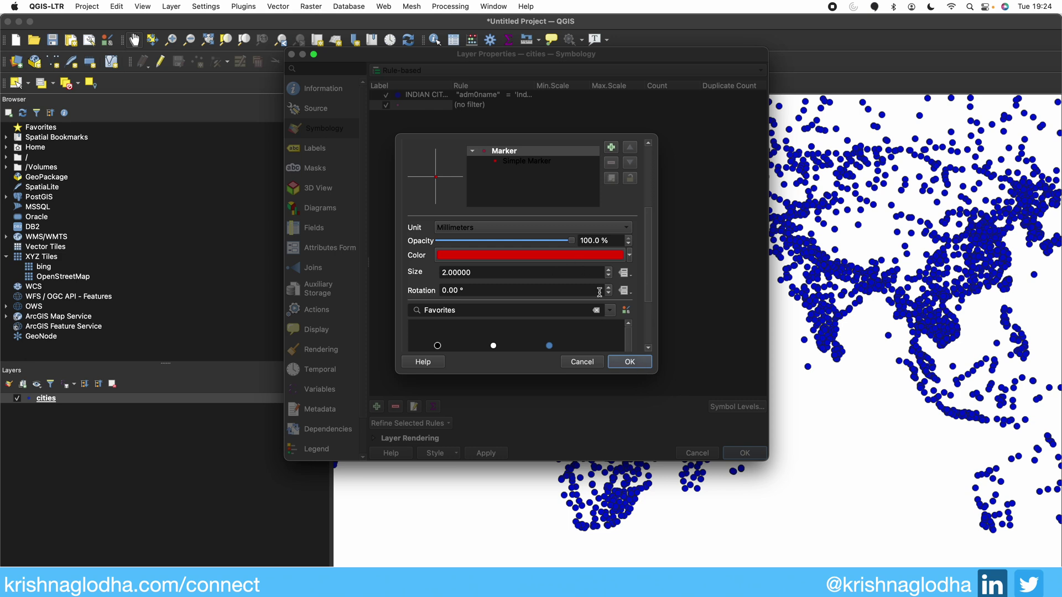
Set the Else rule's marker size to 3.2 mm and apply the rule-based symbology to the cities layer.
click(608, 275)
click(608, 275)
click(609, 269)
click(609, 269)
click(609, 270)
click(610, 270)
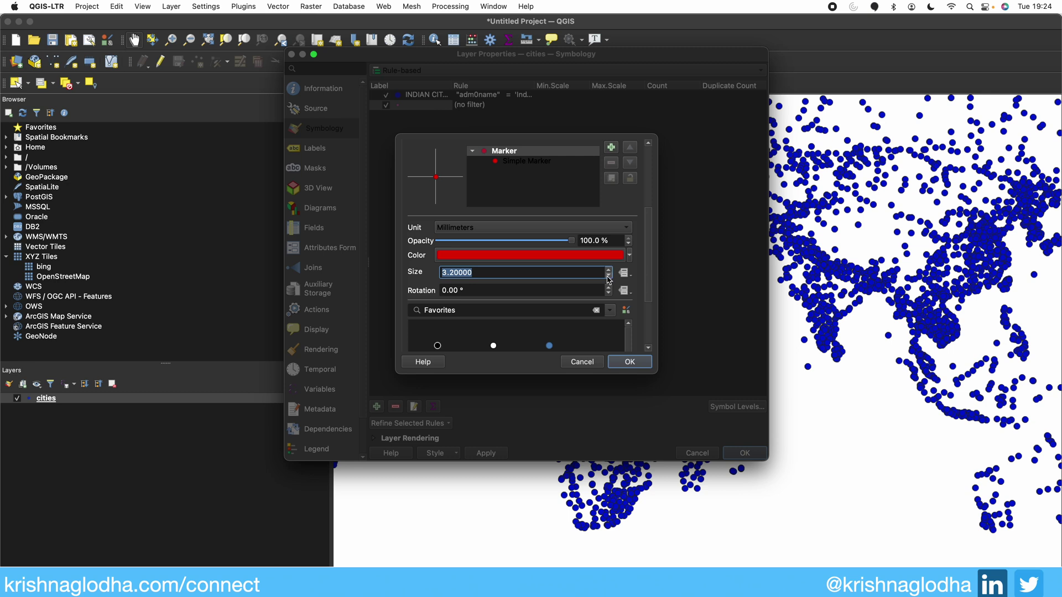
click(629, 363)
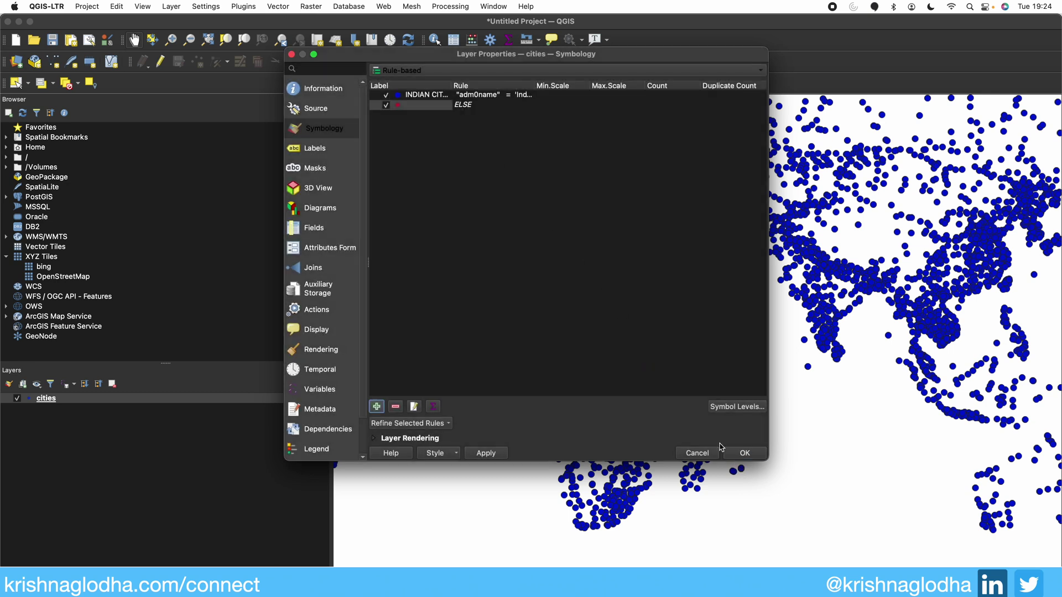
click(741, 452)
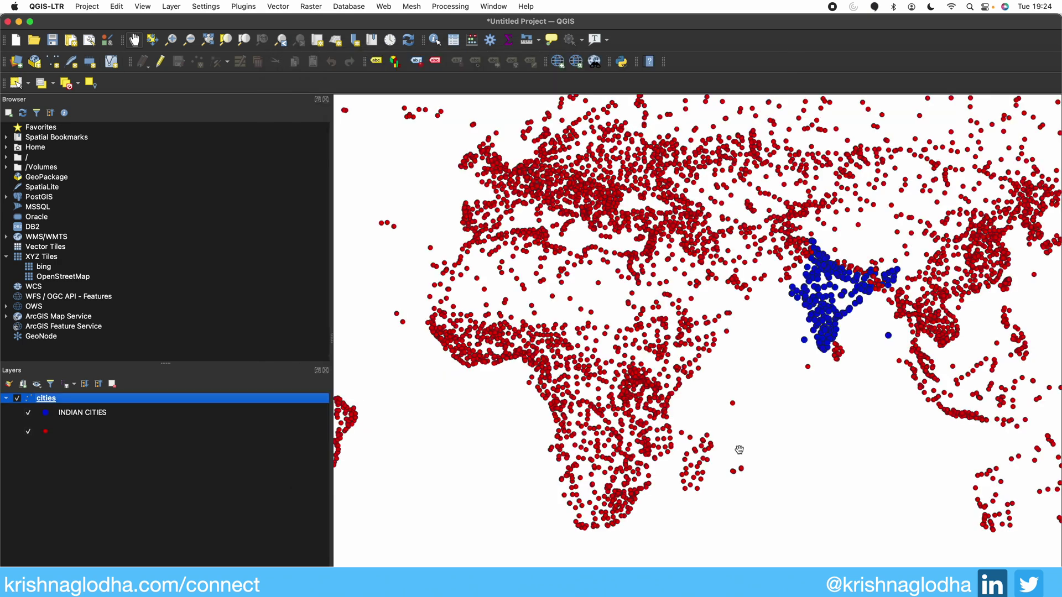
Save the cities layer's style to the Desktop as an SLD style file named india blue.
scroll(871, 272, up, 2)
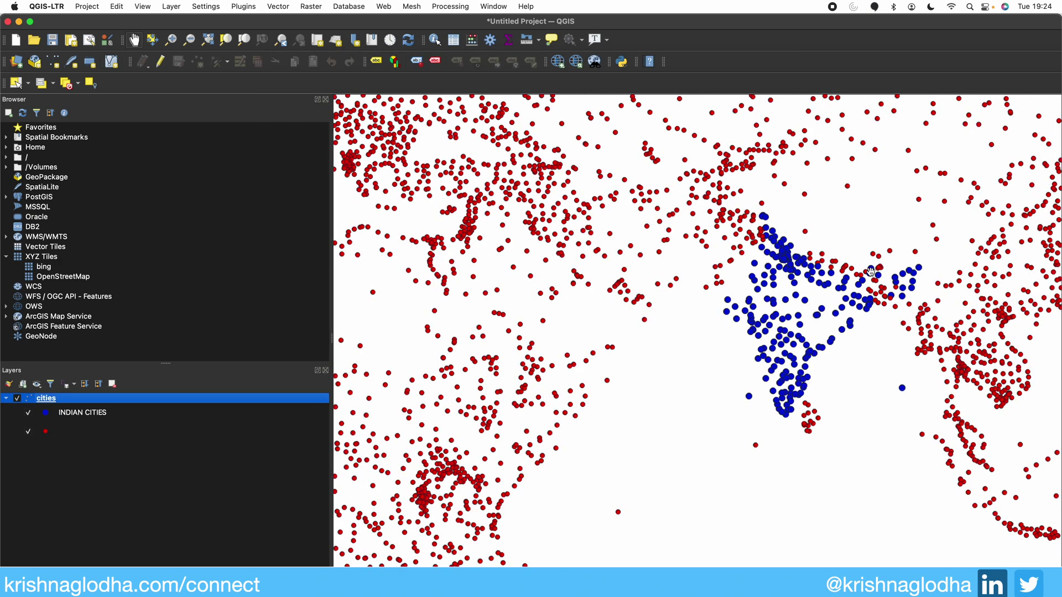
drag(794, 318, 719, 331)
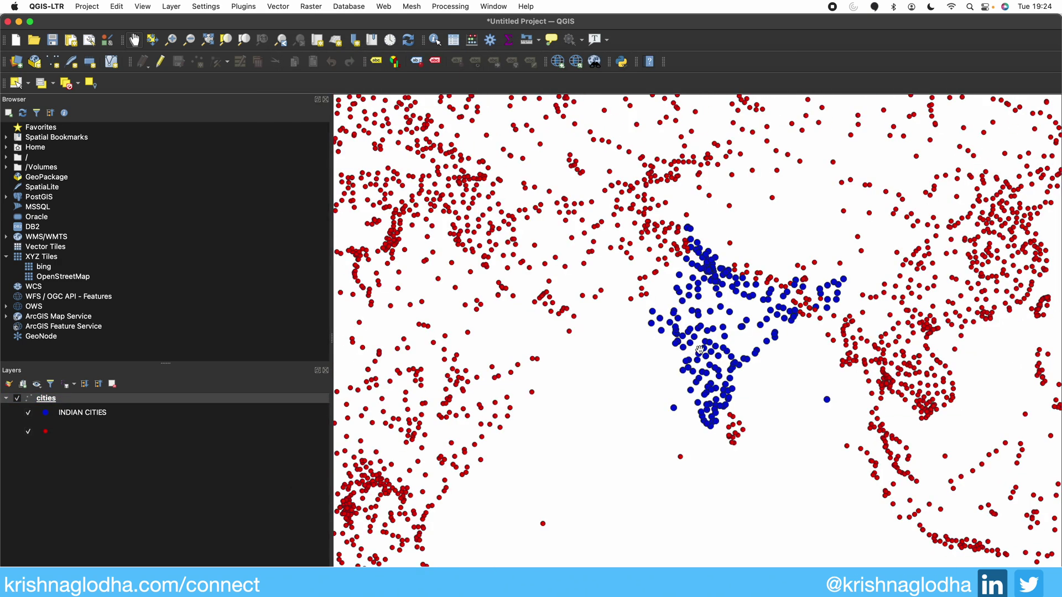
scroll(623, 275, down, 3)
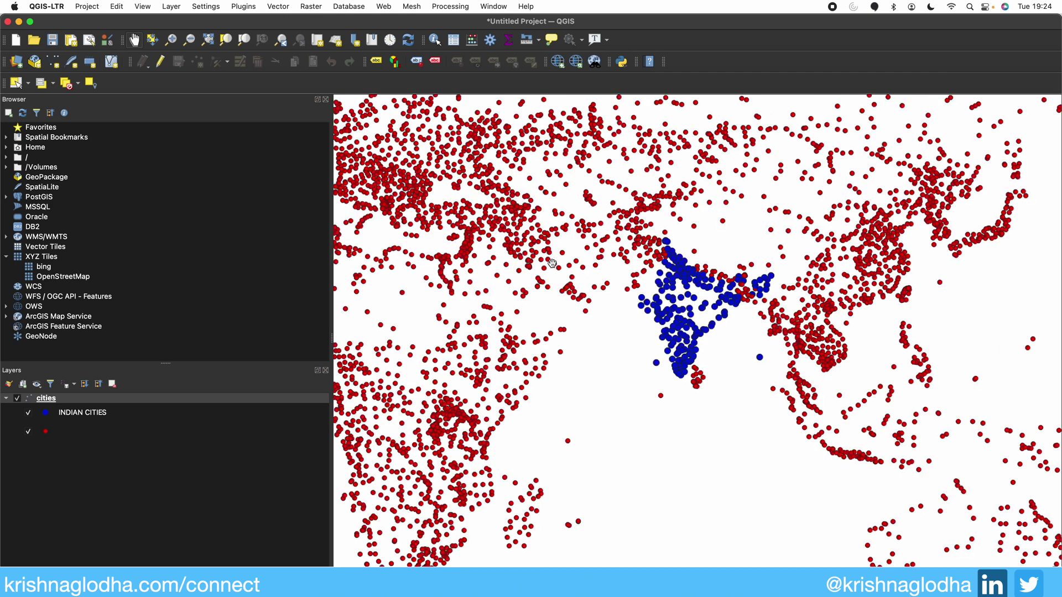
right_click(167, 399)
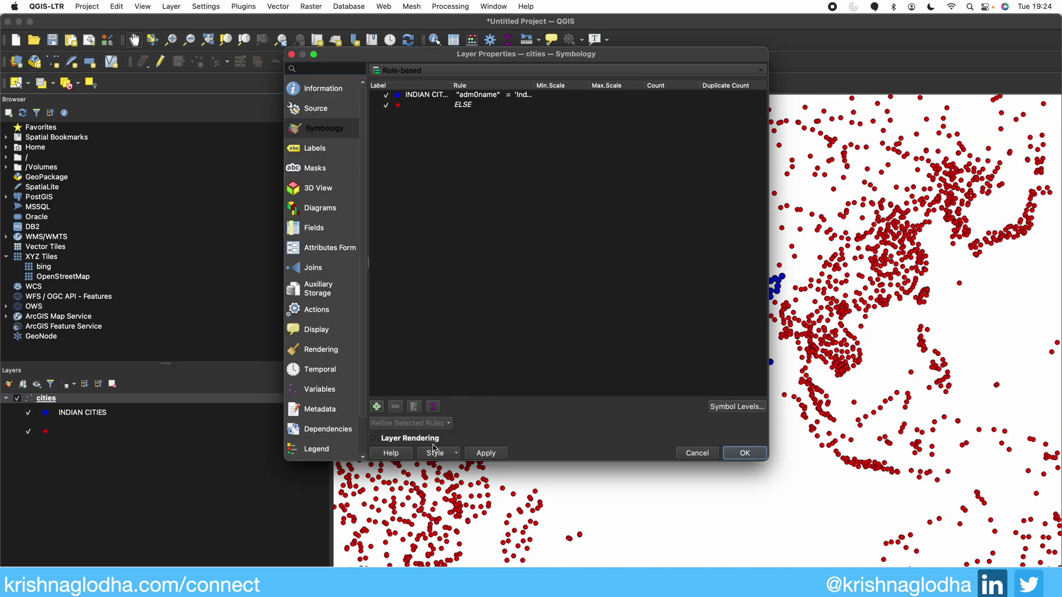
click(435, 453)
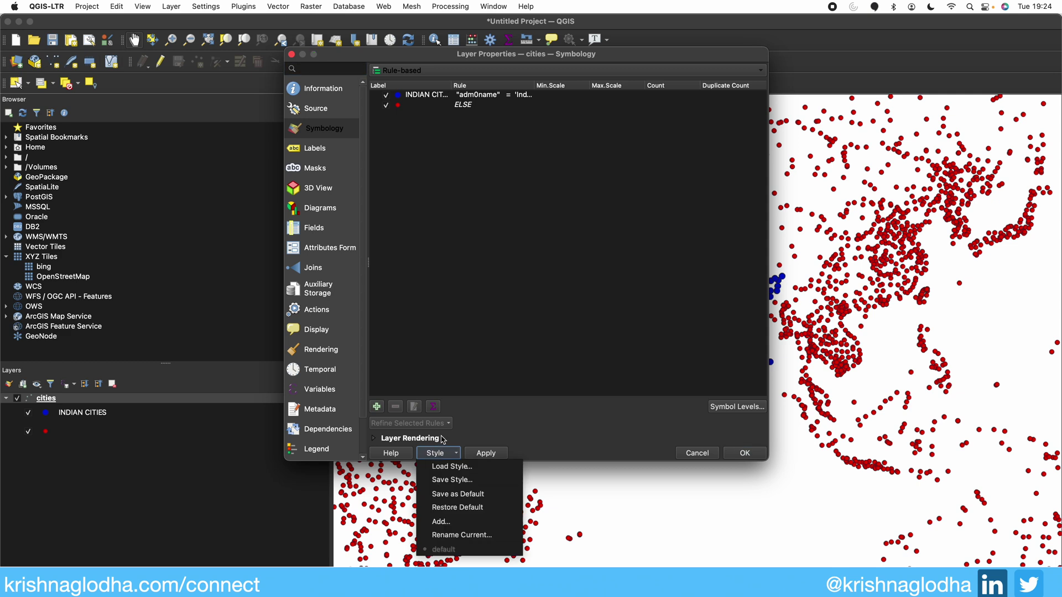
click(452, 480)
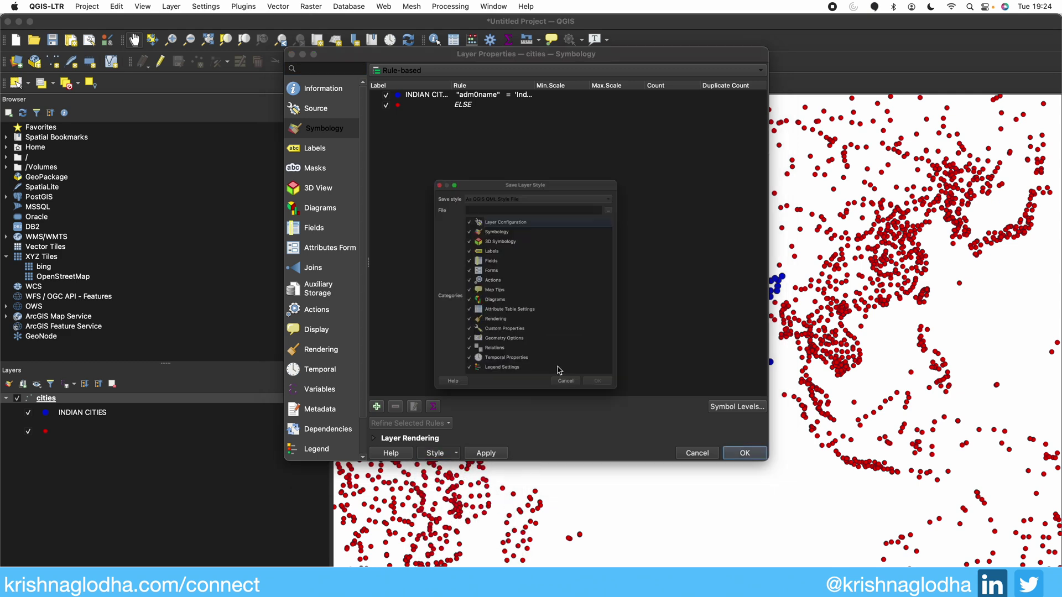
click(562, 160)
click(562, 171)
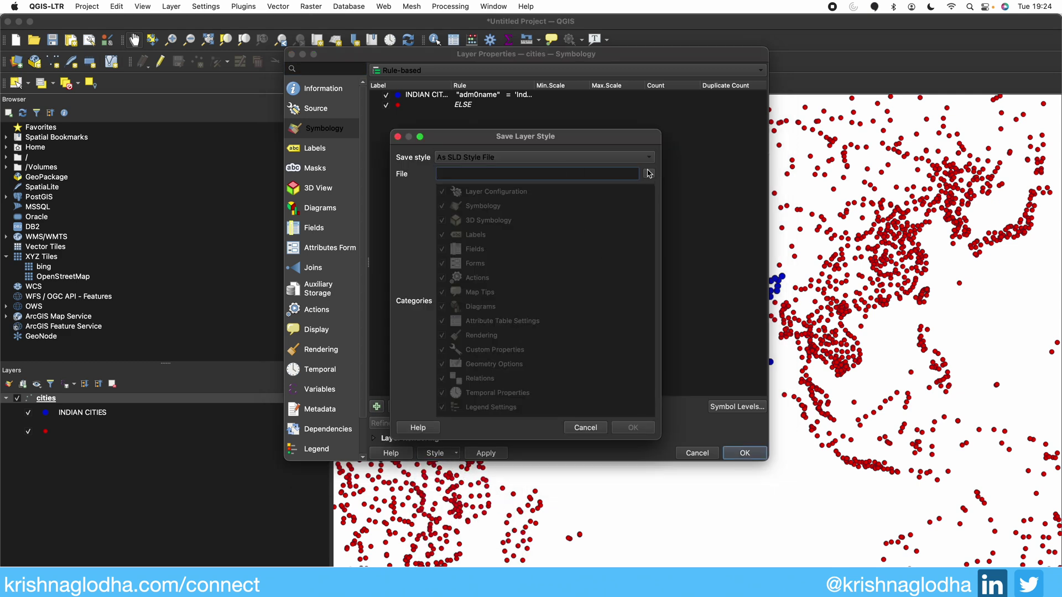
click(649, 173)
text(india blue)
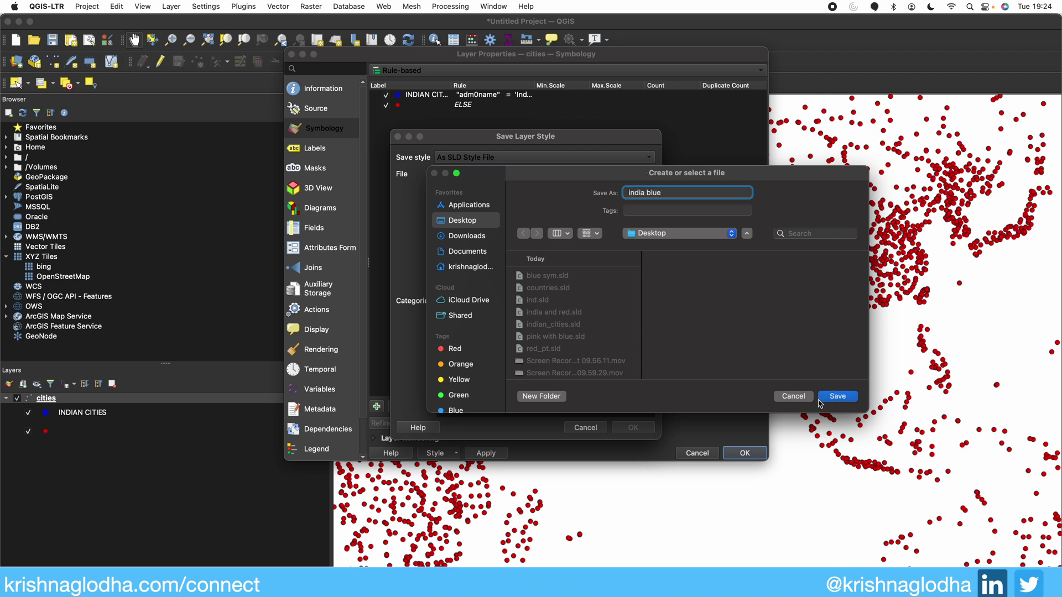
click(824, 398)
click(634, 428)
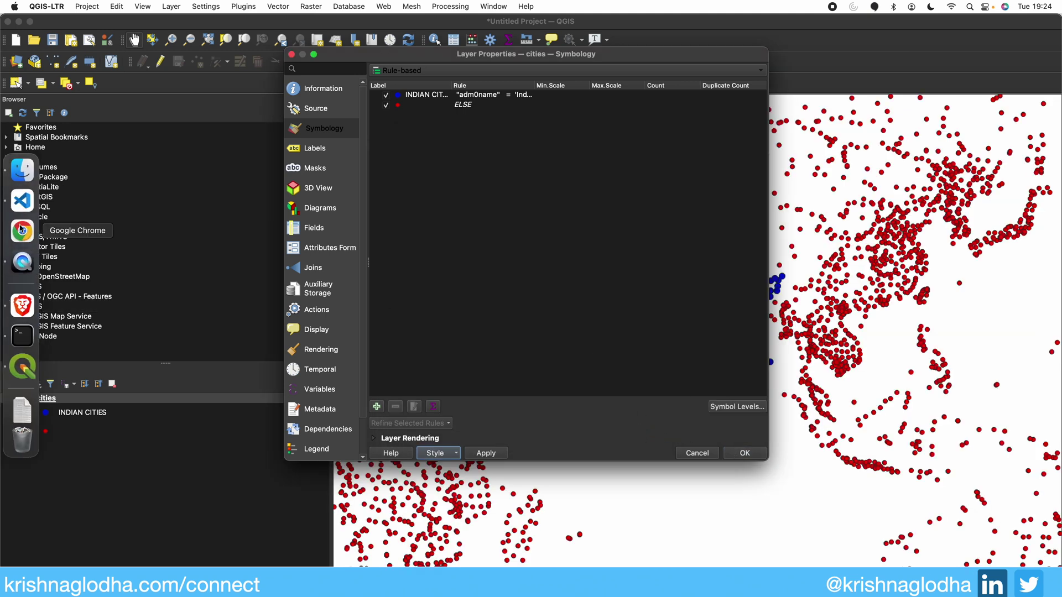
Switch to GeoServer in Brave and upload india blue.sld as test_style's style file, overwriting the current editor contents.
click(22, 304)
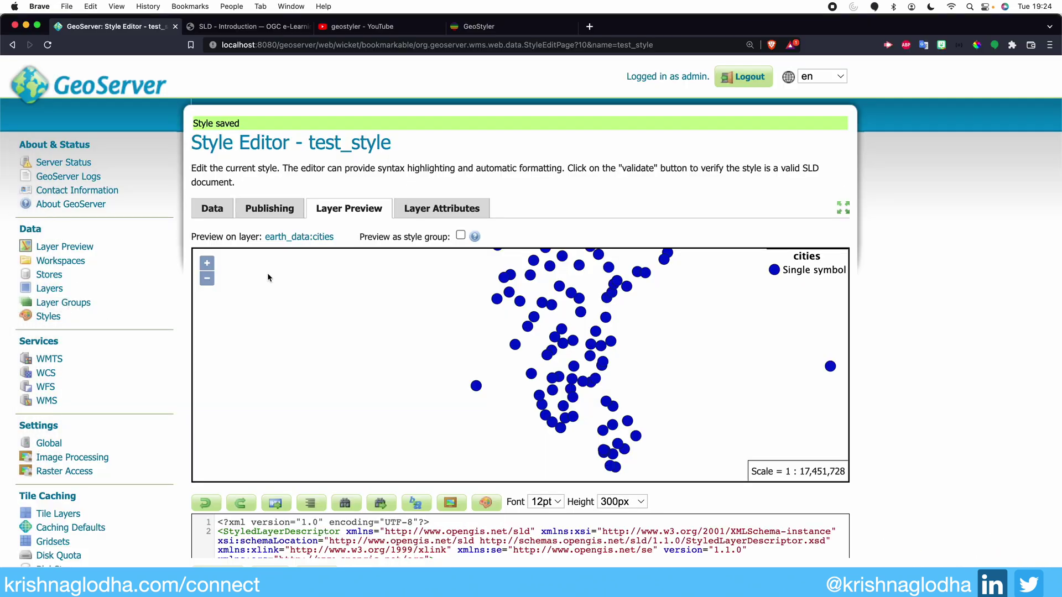
click(210, 218)
scroll(314, 340, down, 3)
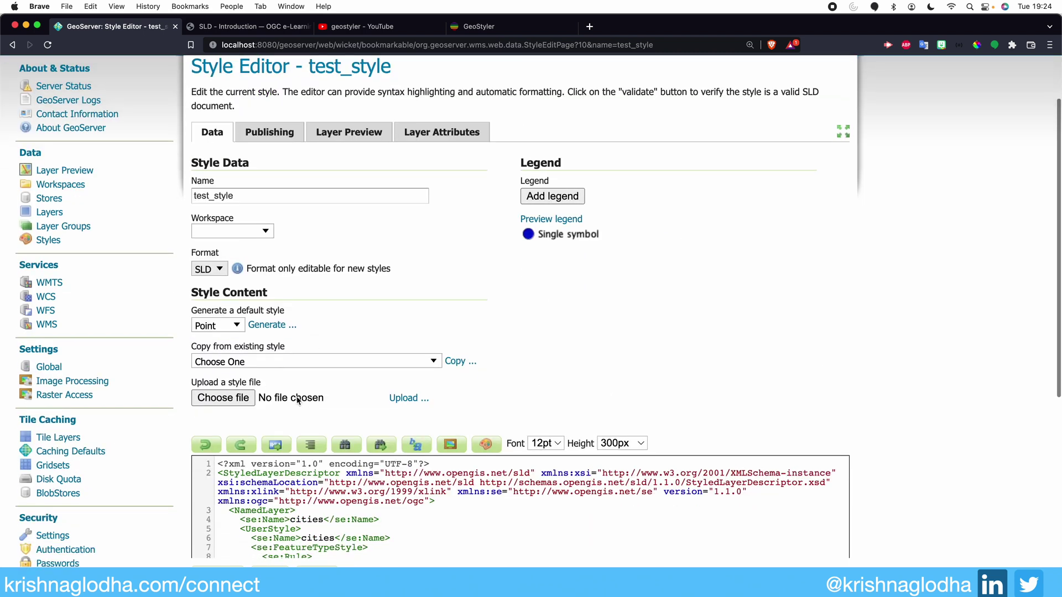
click(223, 398)
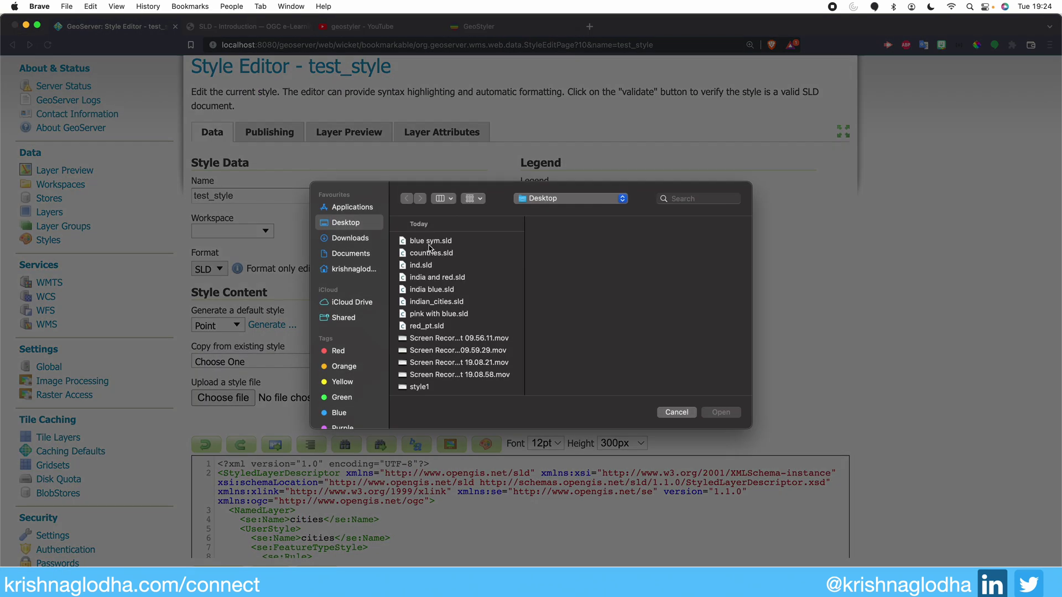
click(429, 291)
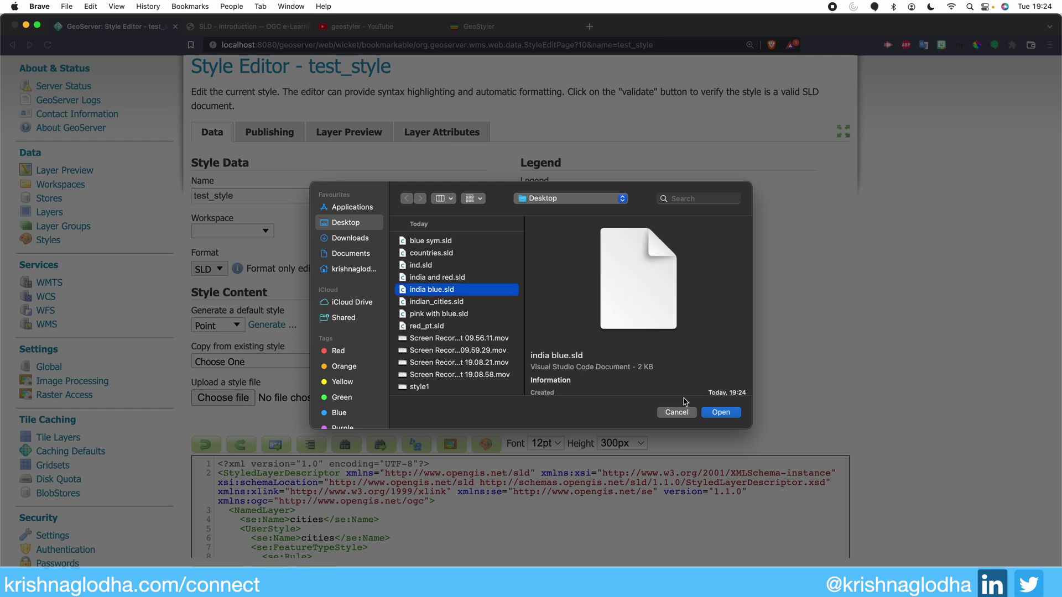
click(716, 417)
click(407, 398)
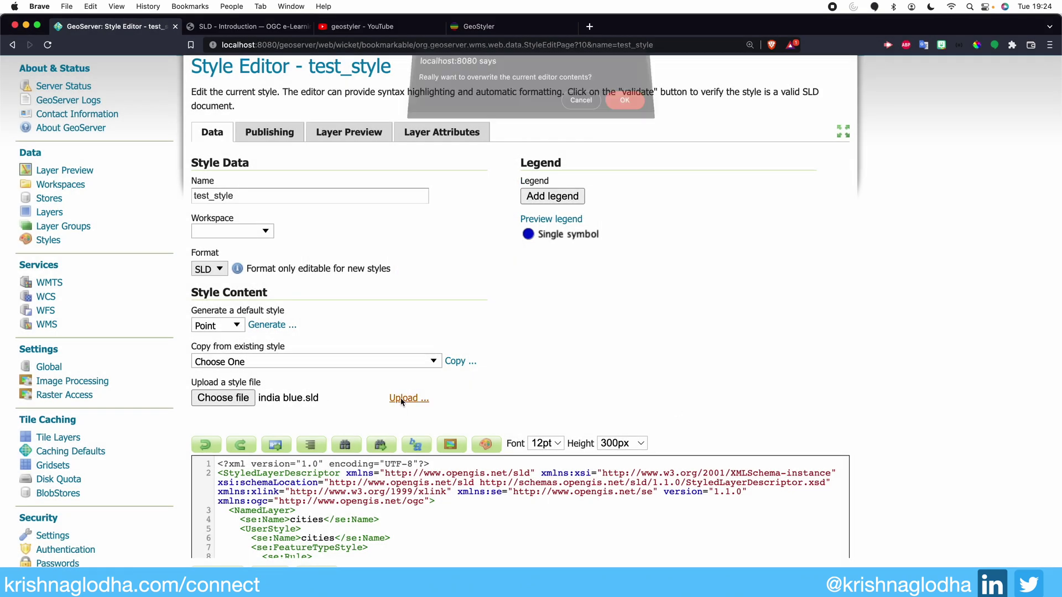
click(625, 110)
Validate and apply the uploaded test_style code, keeping the style open, and check its preview legend.
scroll(611, 206, down, 5)
scroll(206, 553, down, 5)
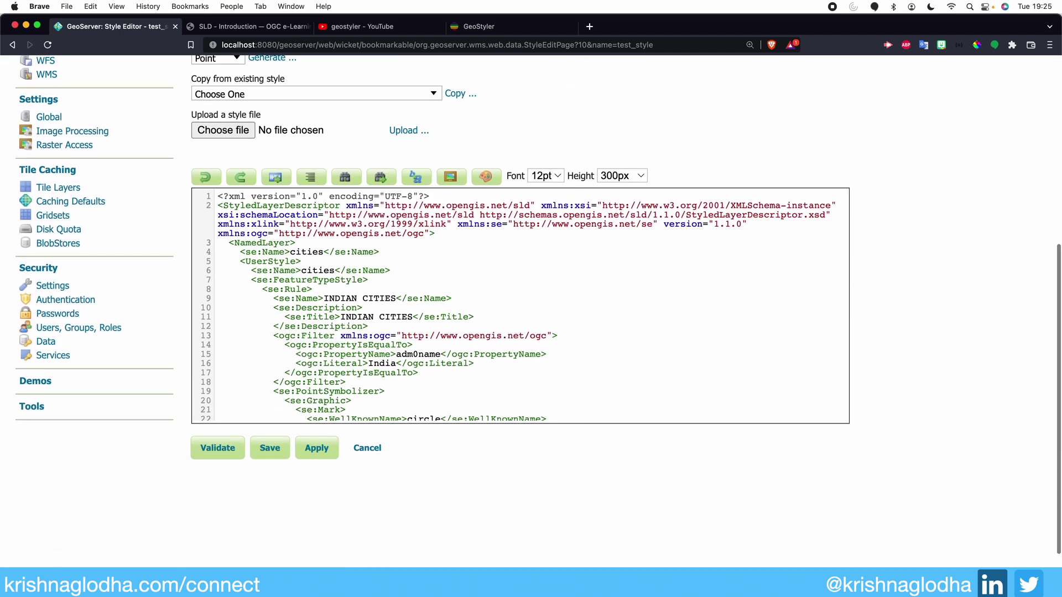
click(224, 375)
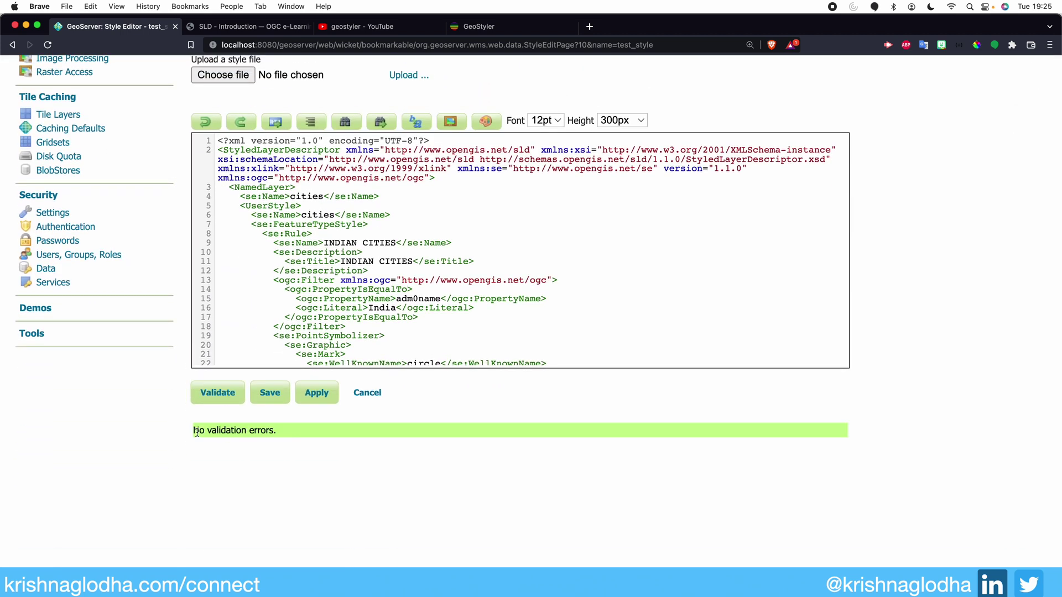
click(323, 404)
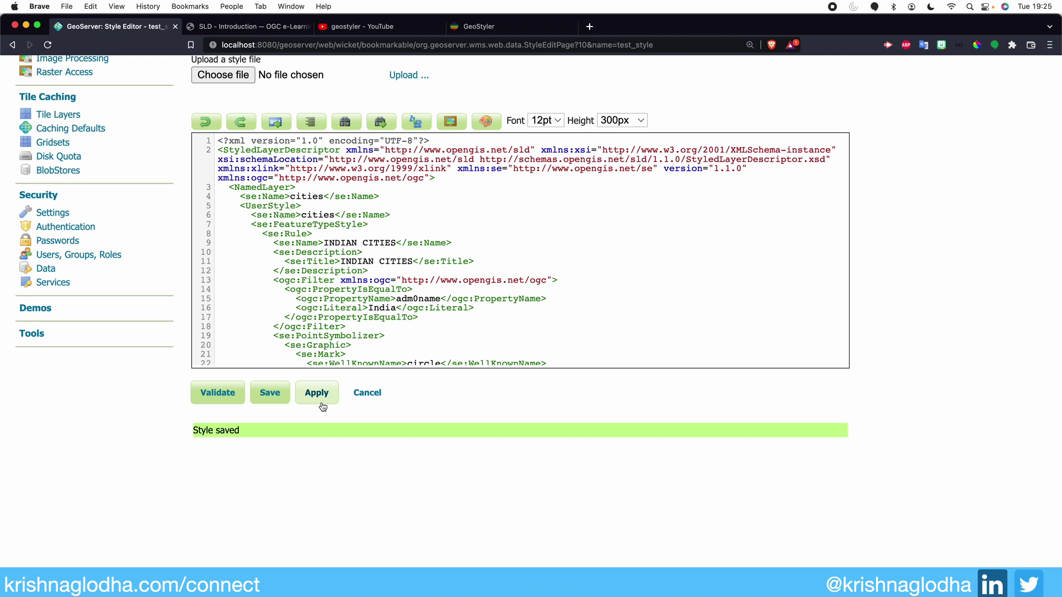
scroll(323, 407, up, 7)
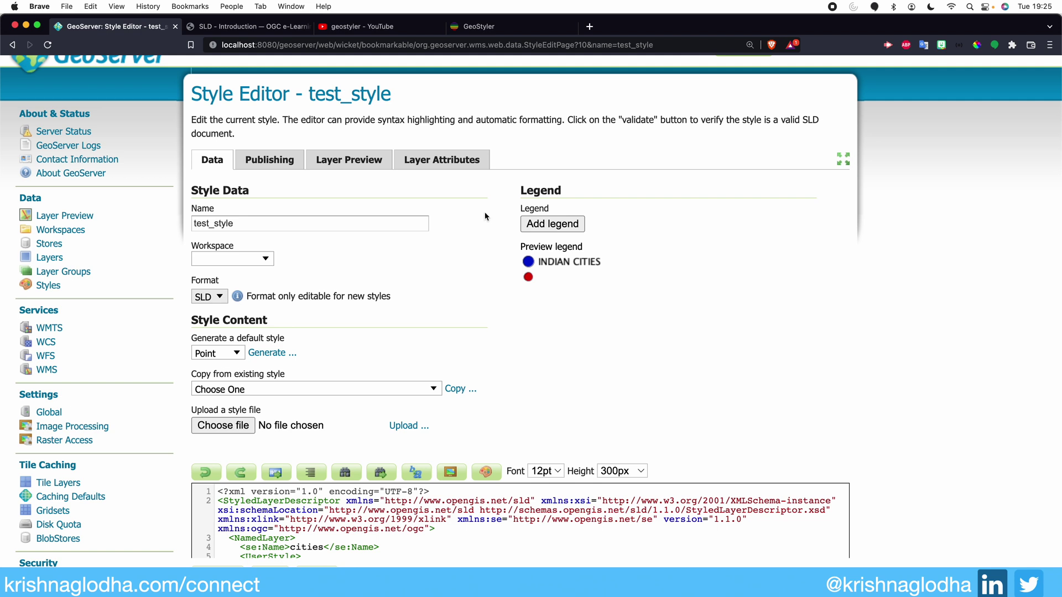
Preview test_style on the earth_data:cities layer and examine the Indian and other city markers at several map scales.
click(379, 161)
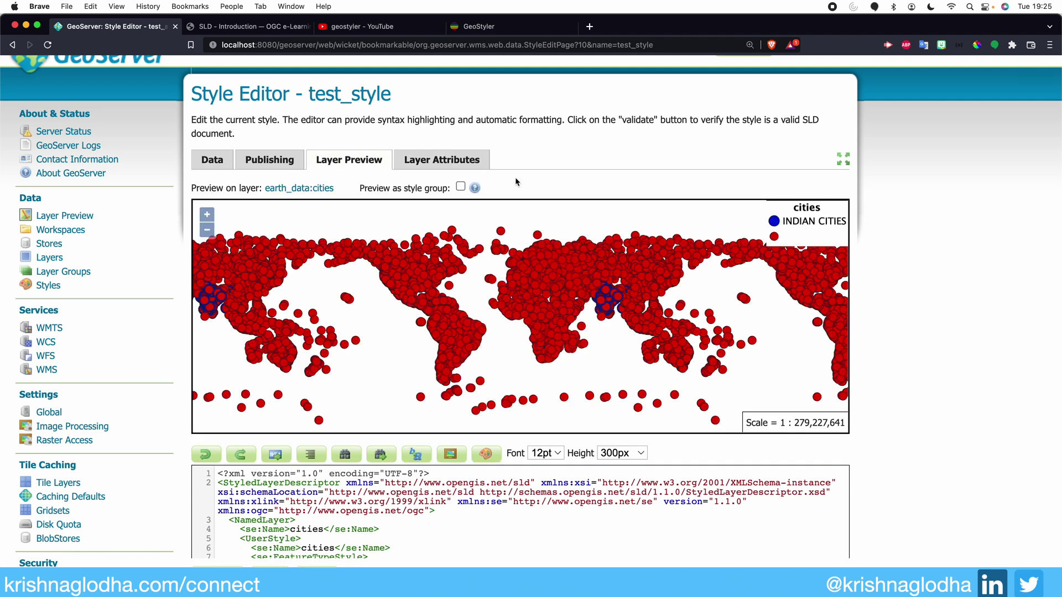
scroll(601, 315, up, 2)
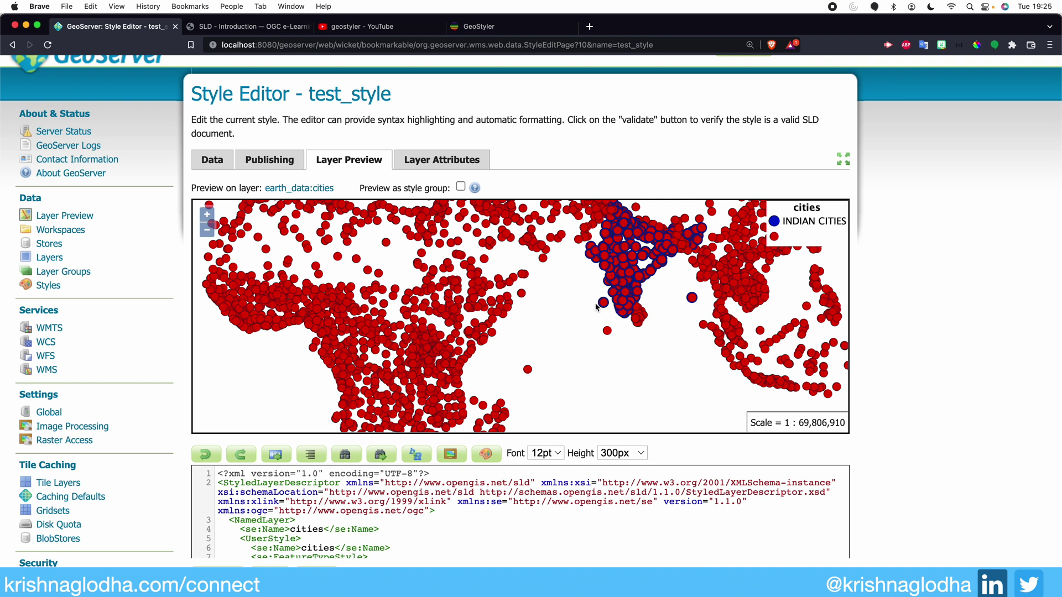
scroll(609, 278, up, 2)
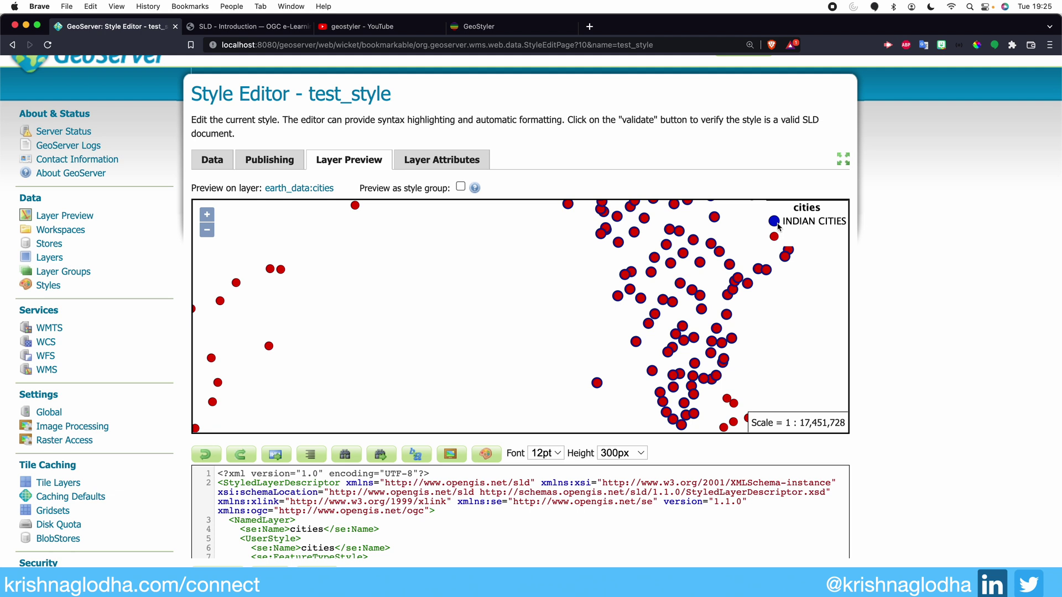
scroll(466, 327, down, 2)
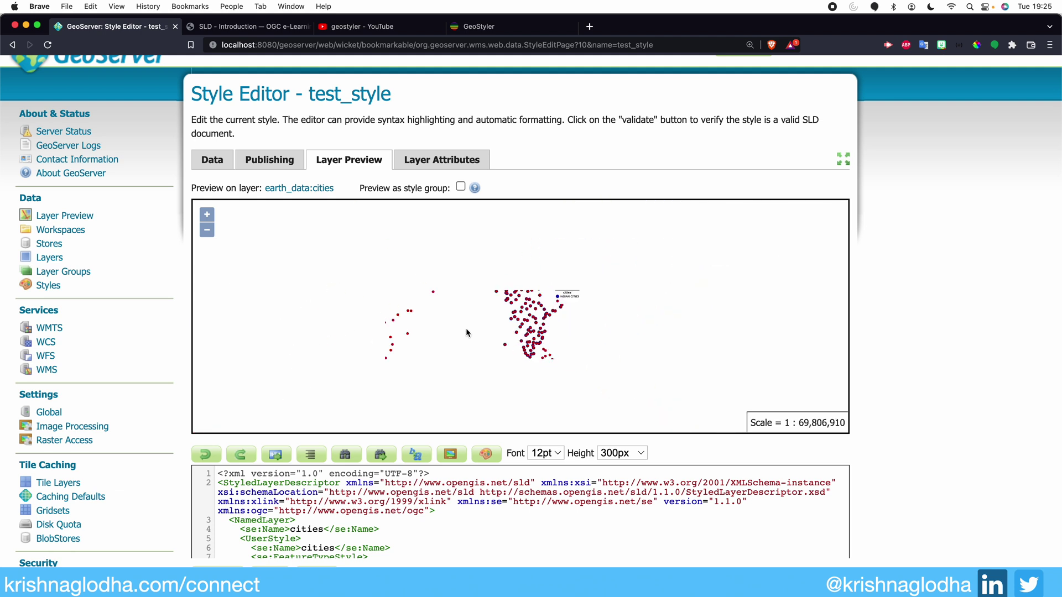
scroll(469, 332, up, 1)
scroll(471, 336, down, 3)
scroll(573, 347, up, 3)
scroll(573, 347, up, 1)
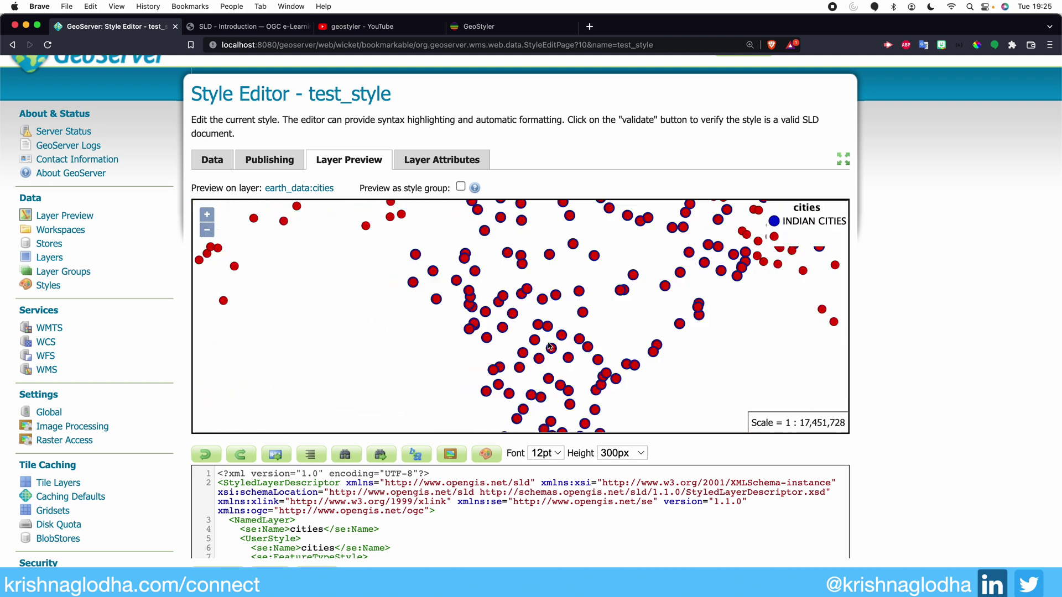
Examine test_style's SLD code, focusing on the parser error comment in the second rule and the INDIAN CITIES filter.
scroll(1006, 357, down, 5)
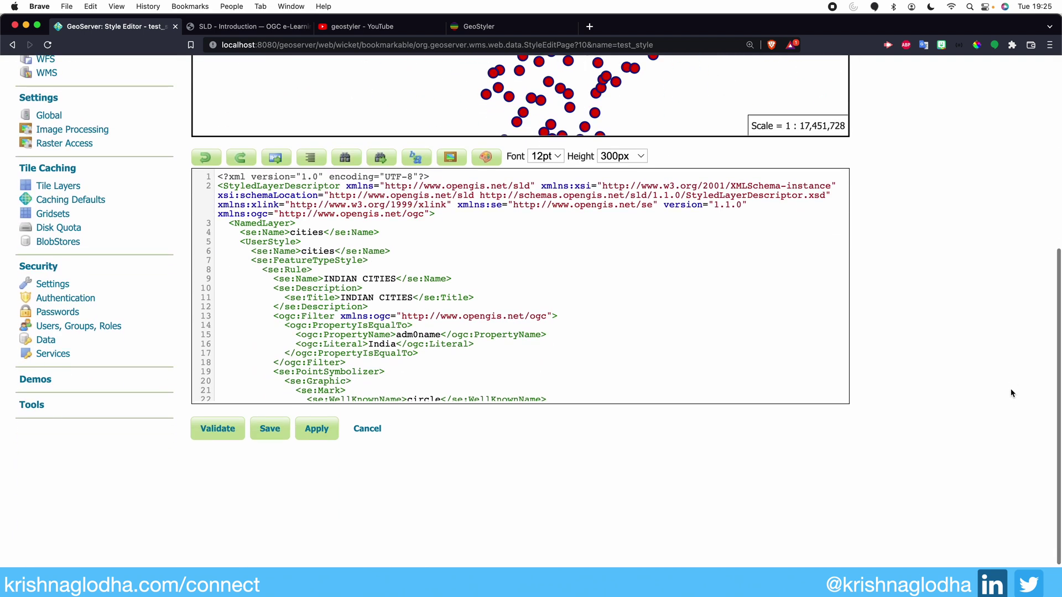
scroll(638, 305, down, 5)
scroll(638, 305, up, 2)
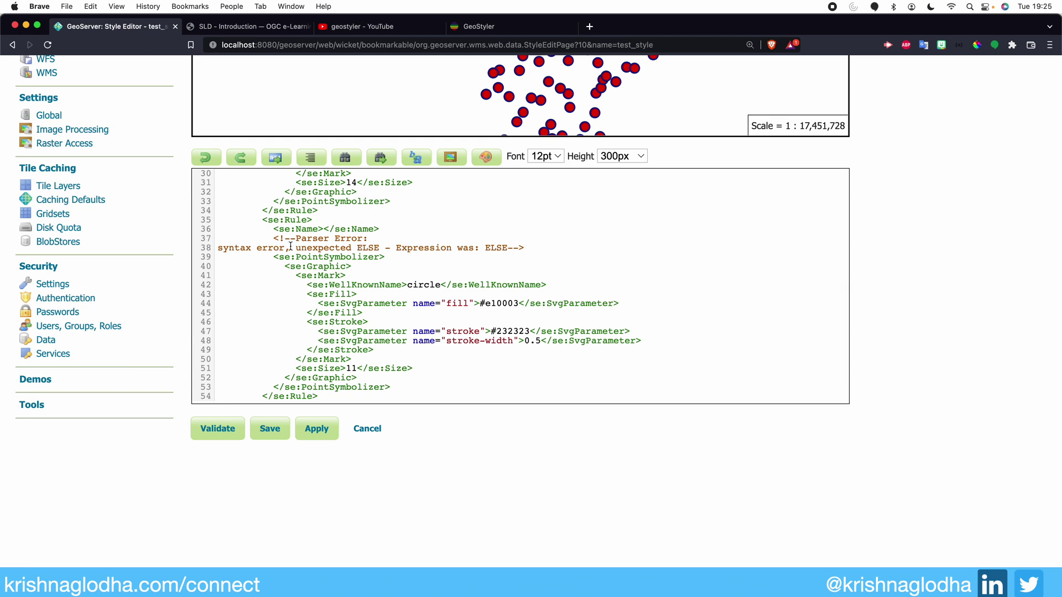
drag(297, 241, 371, 242)
drag(297, 247, 379, 248)
scroll(376, 249, down, 1)
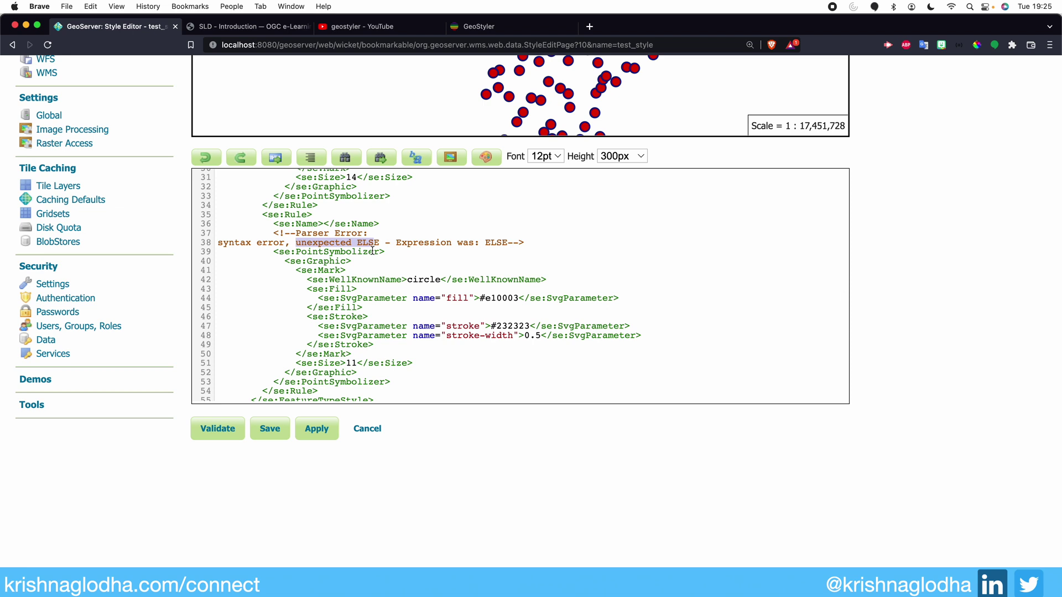
scroll(373, 251, down, 1)
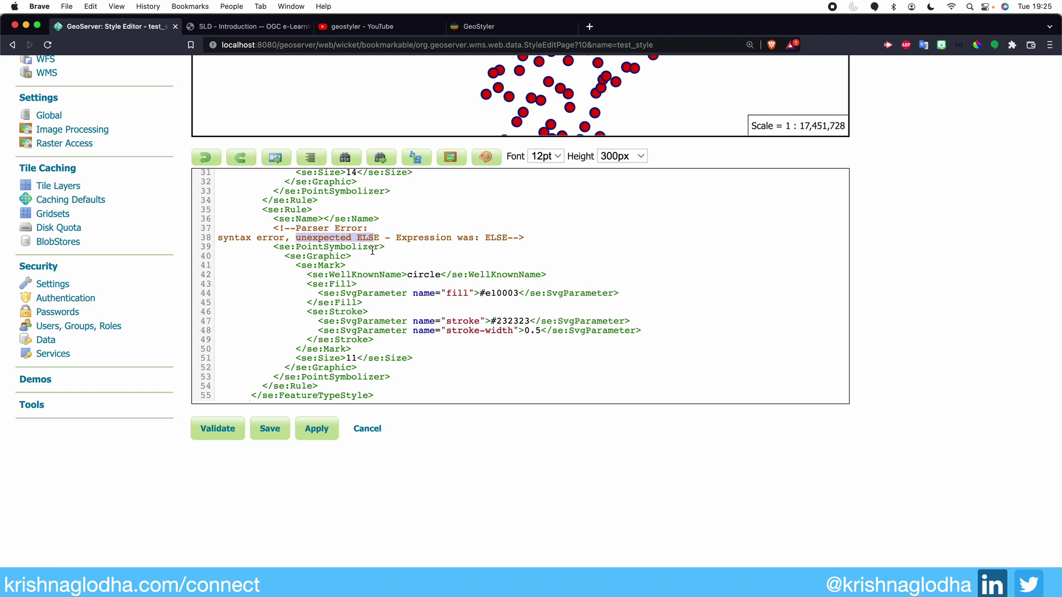
scroll(372, 250, up, 1)
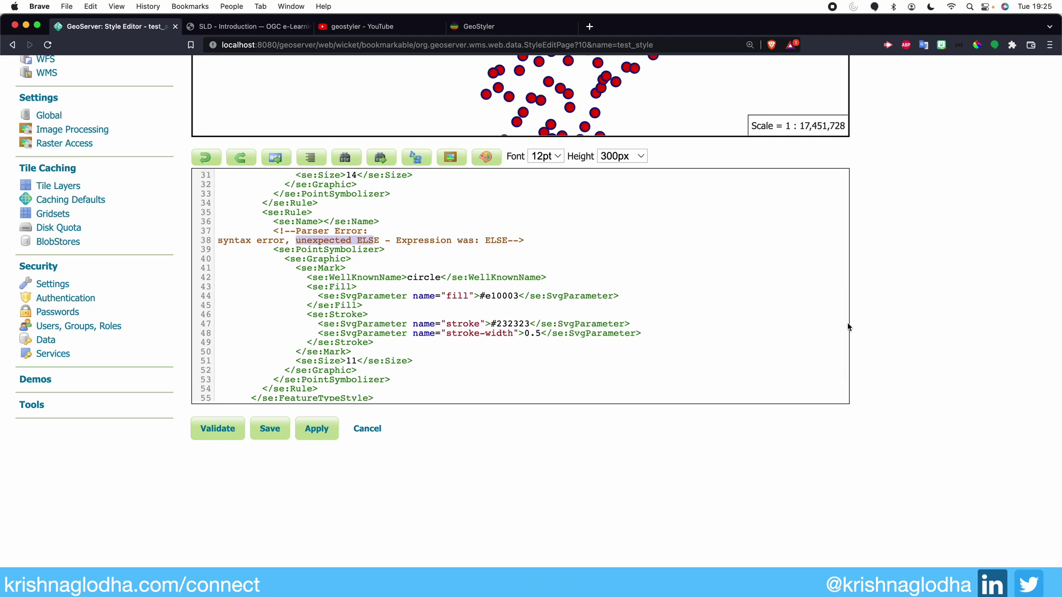
scroll(848, 327, up, 1)
scroll(848, 327, up, 10)
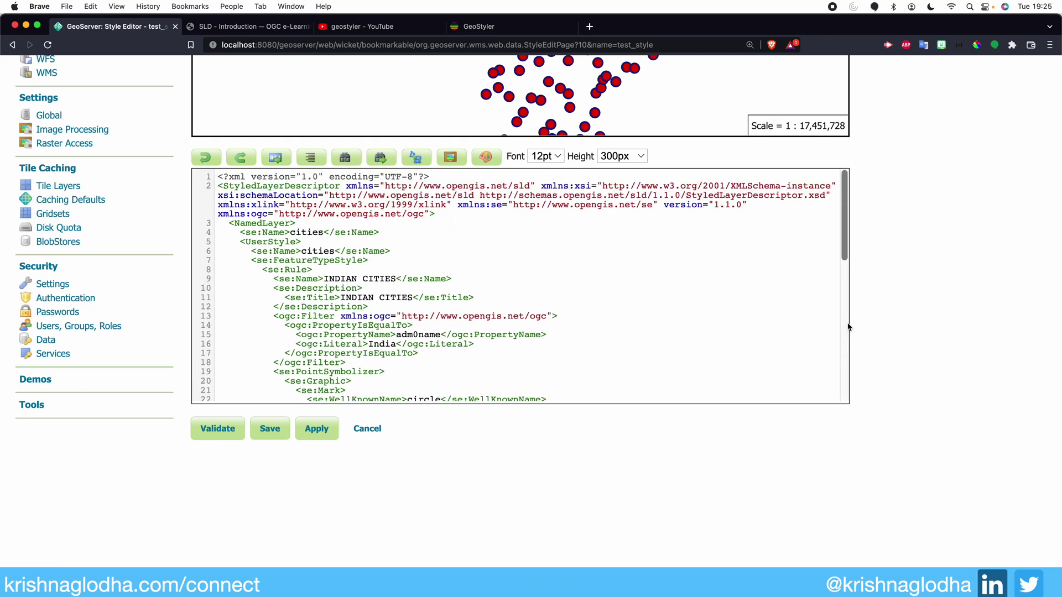
scroll(848, 327, up, 1)
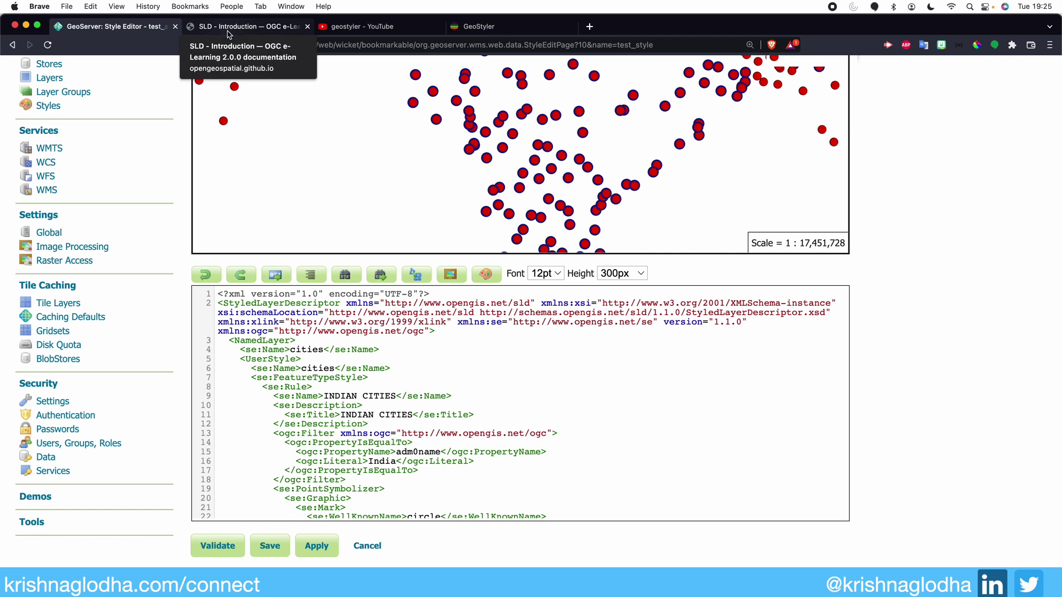
Switch to QGIS, dismiss the cities layer's properties without further changes, and return to GeoServer's test_style preview in Brave.
key(super+Tab)
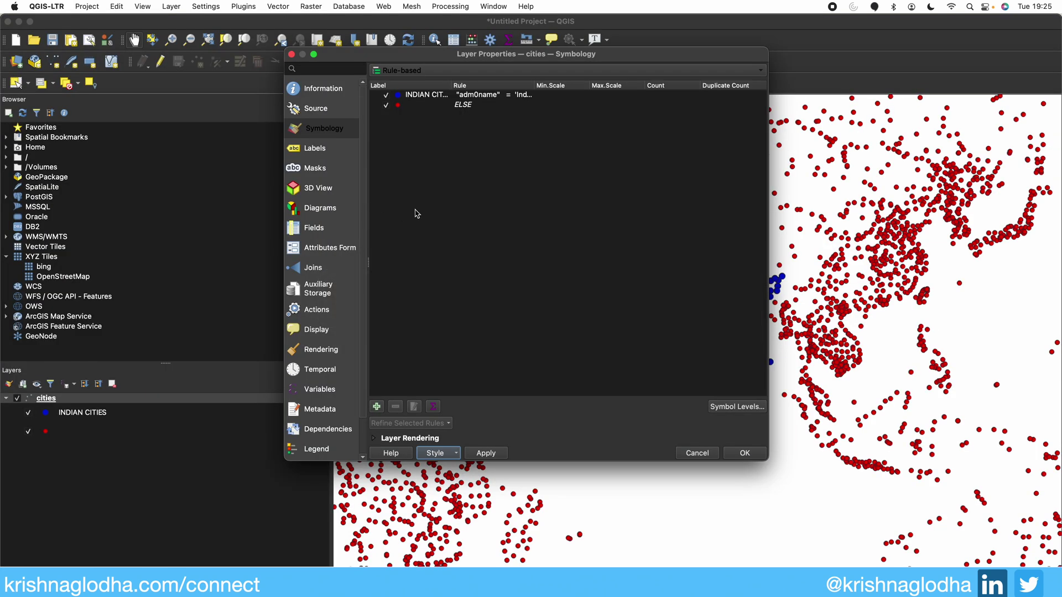
click(698, 455)
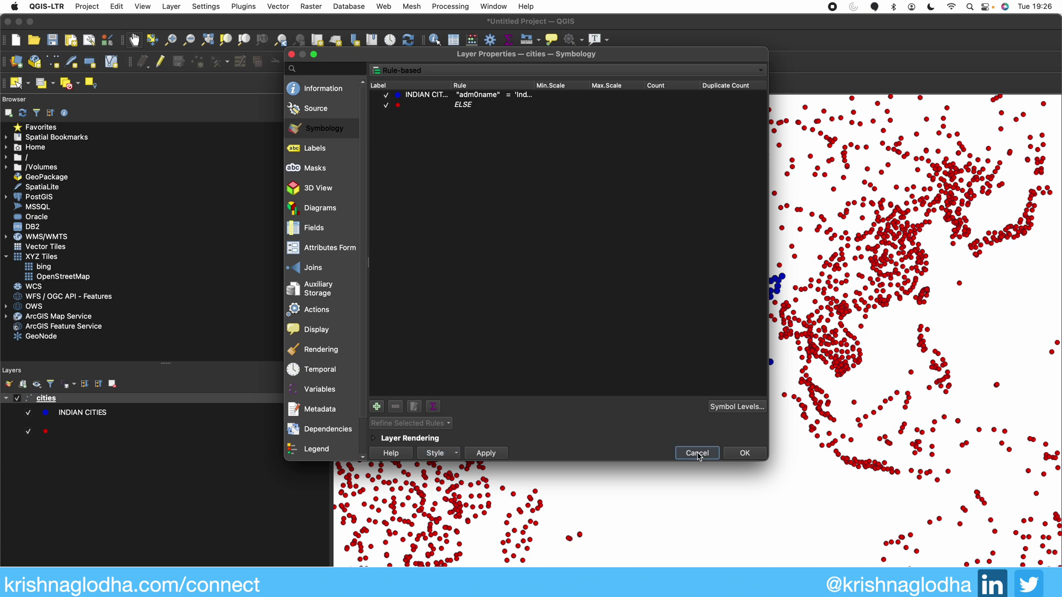
key(super+Tab)
scroll(698, 453, up, 3)
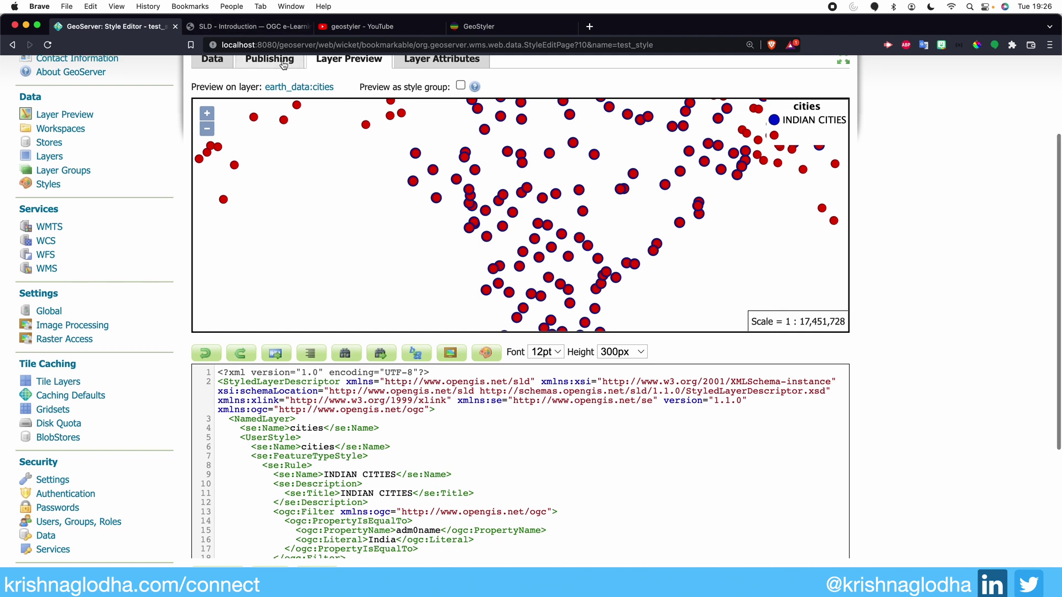
Look over the open SLD introduction, GeoStyler demo and geostyler YouTube results pages, ending back on GeoServer's test_style editor.
click(276, 33)
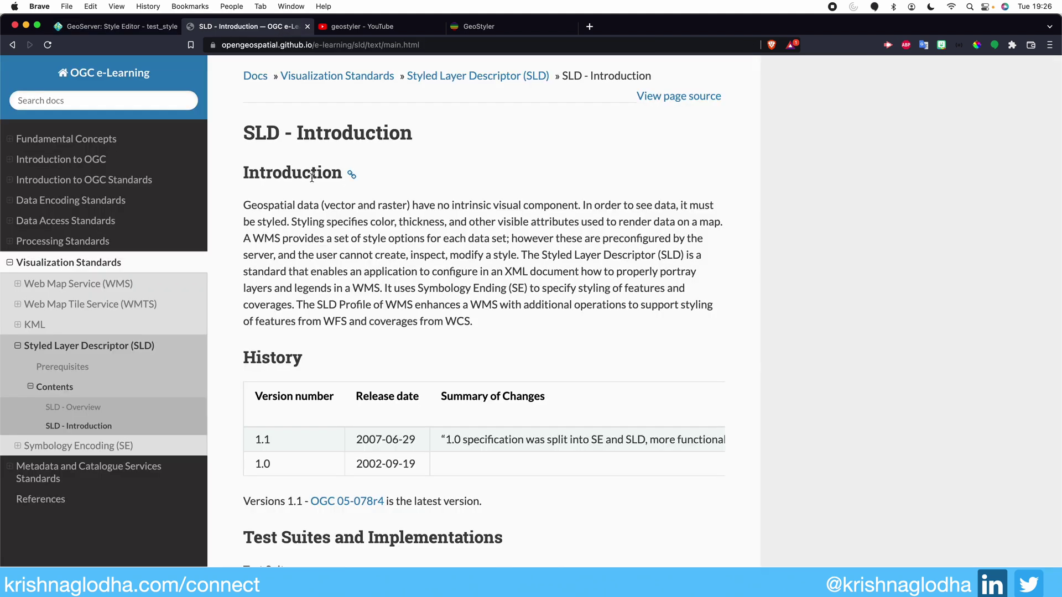
click(118, 28)
scroll(152, 231, down, 1)
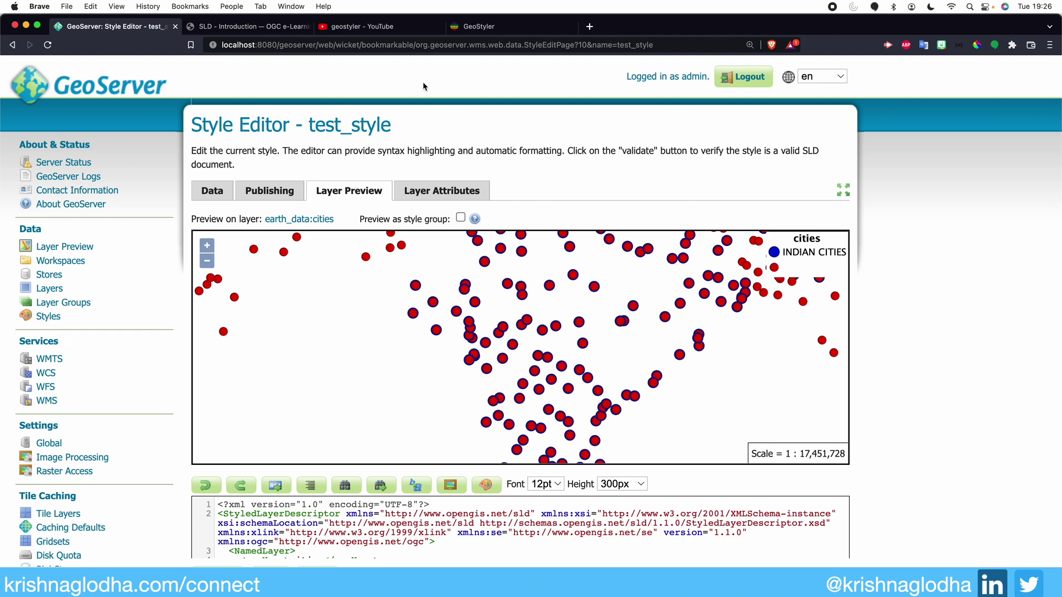
click(490, 34)
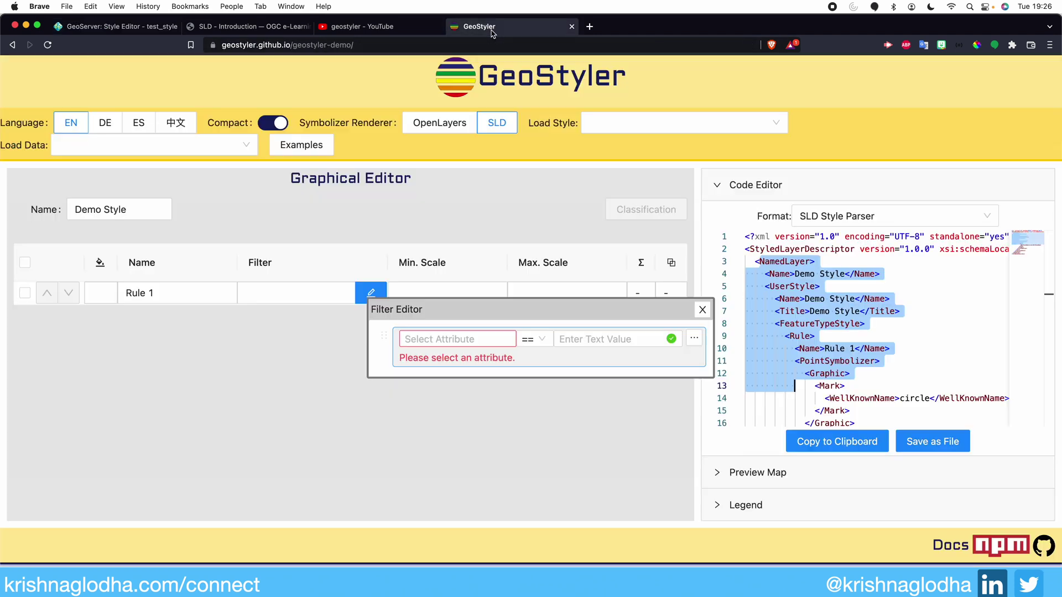
click(381, 26)
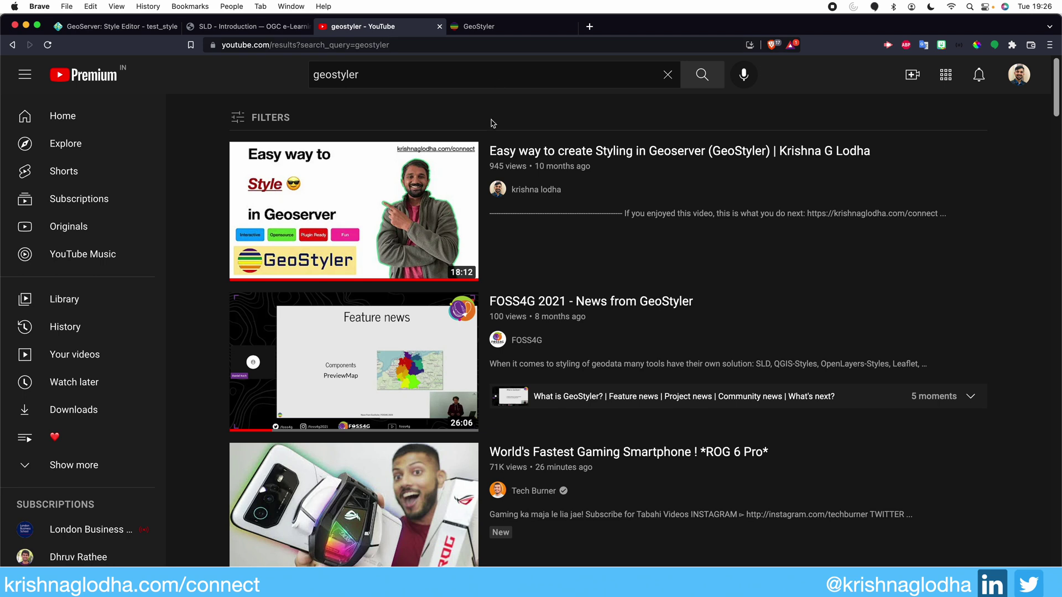
click(146, 27)
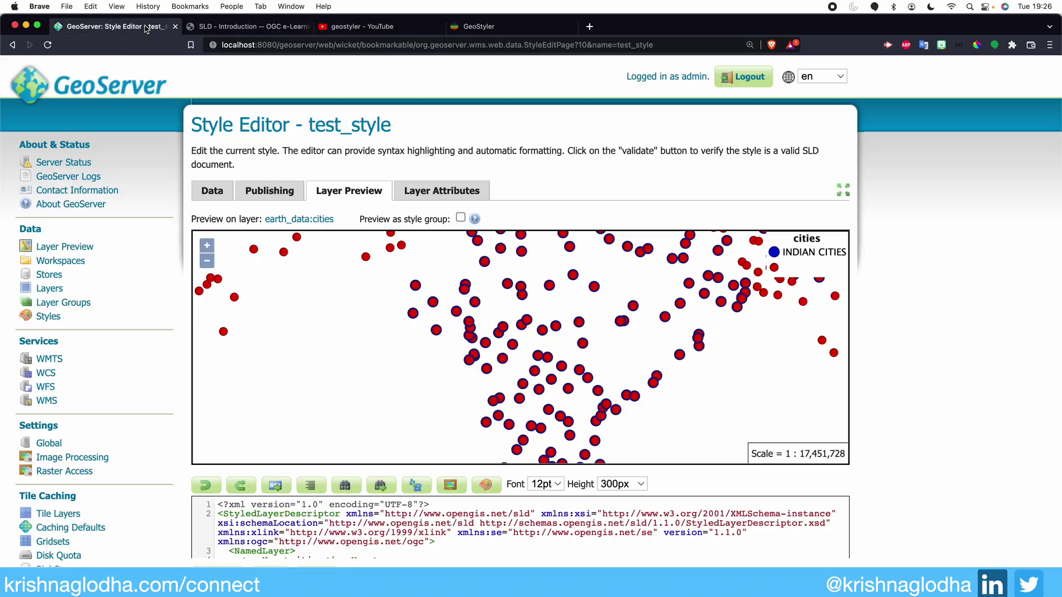